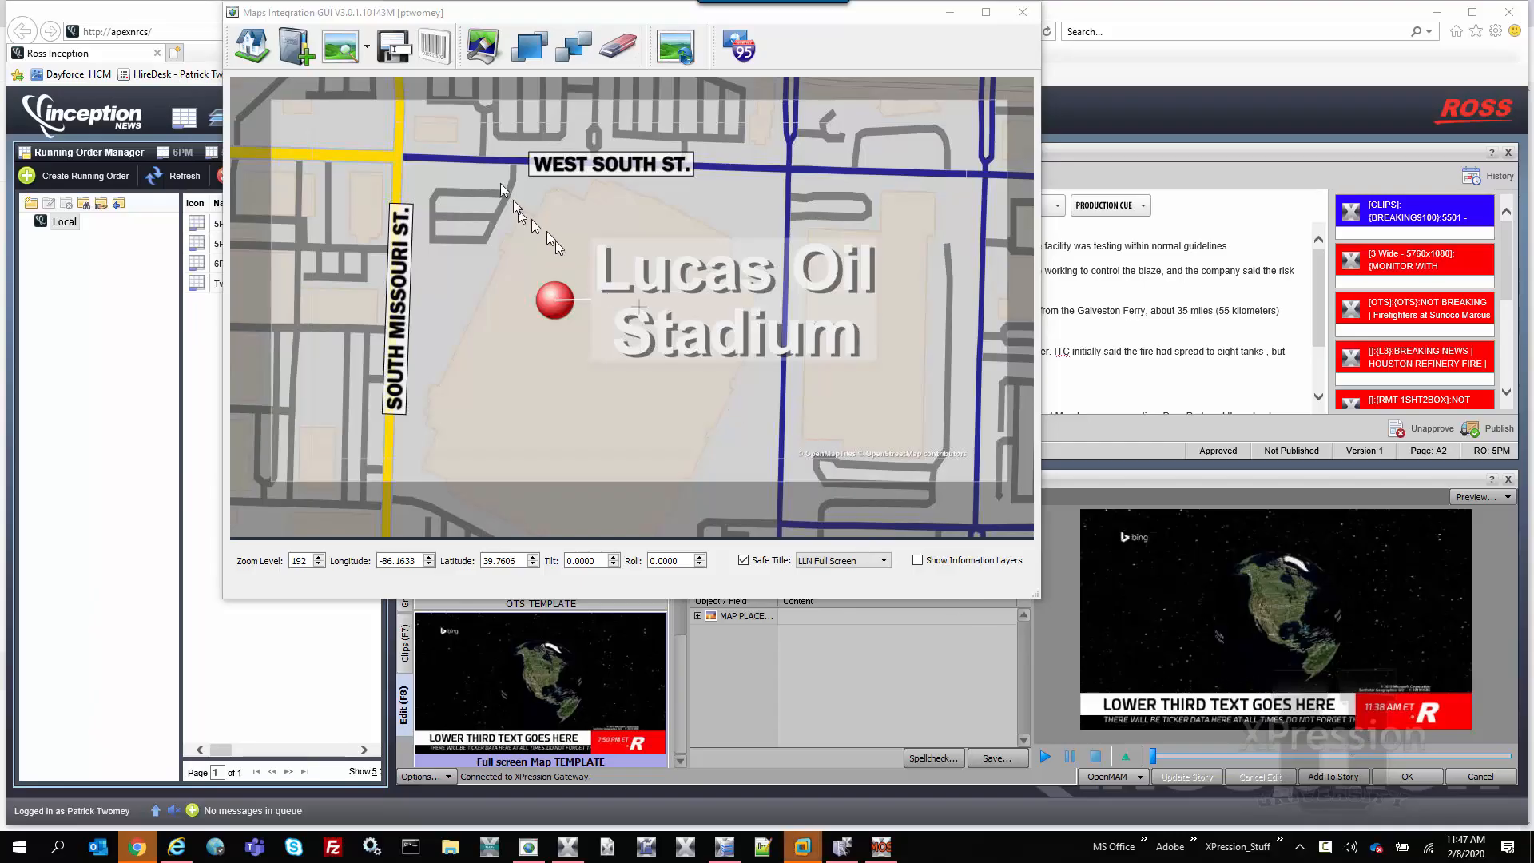
Start saving the current map and name it "Lucas Oil Stadium"
click(386, 51)
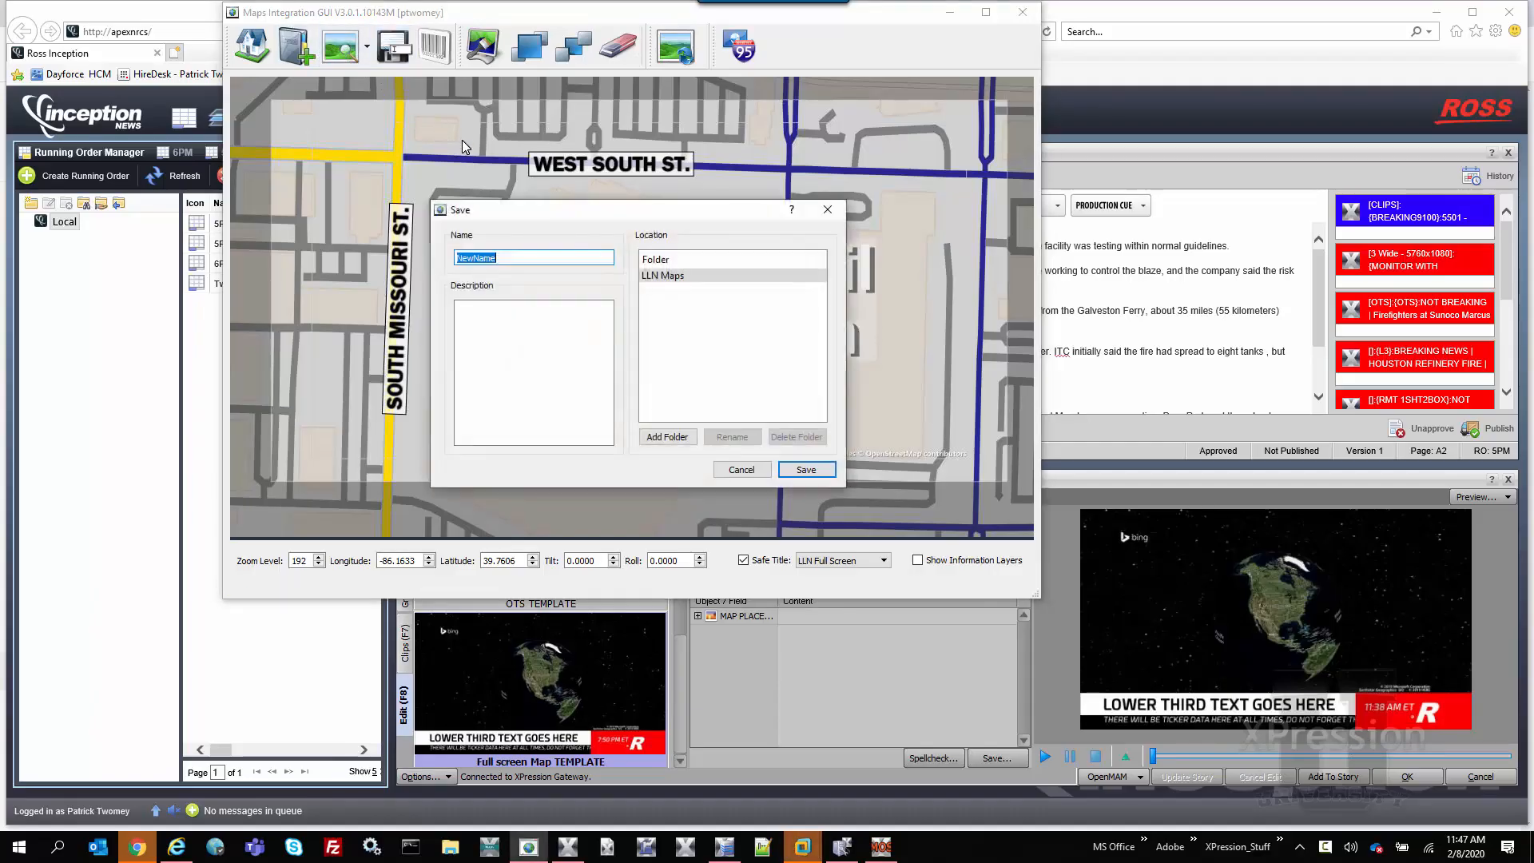
text(Lucas Oil)
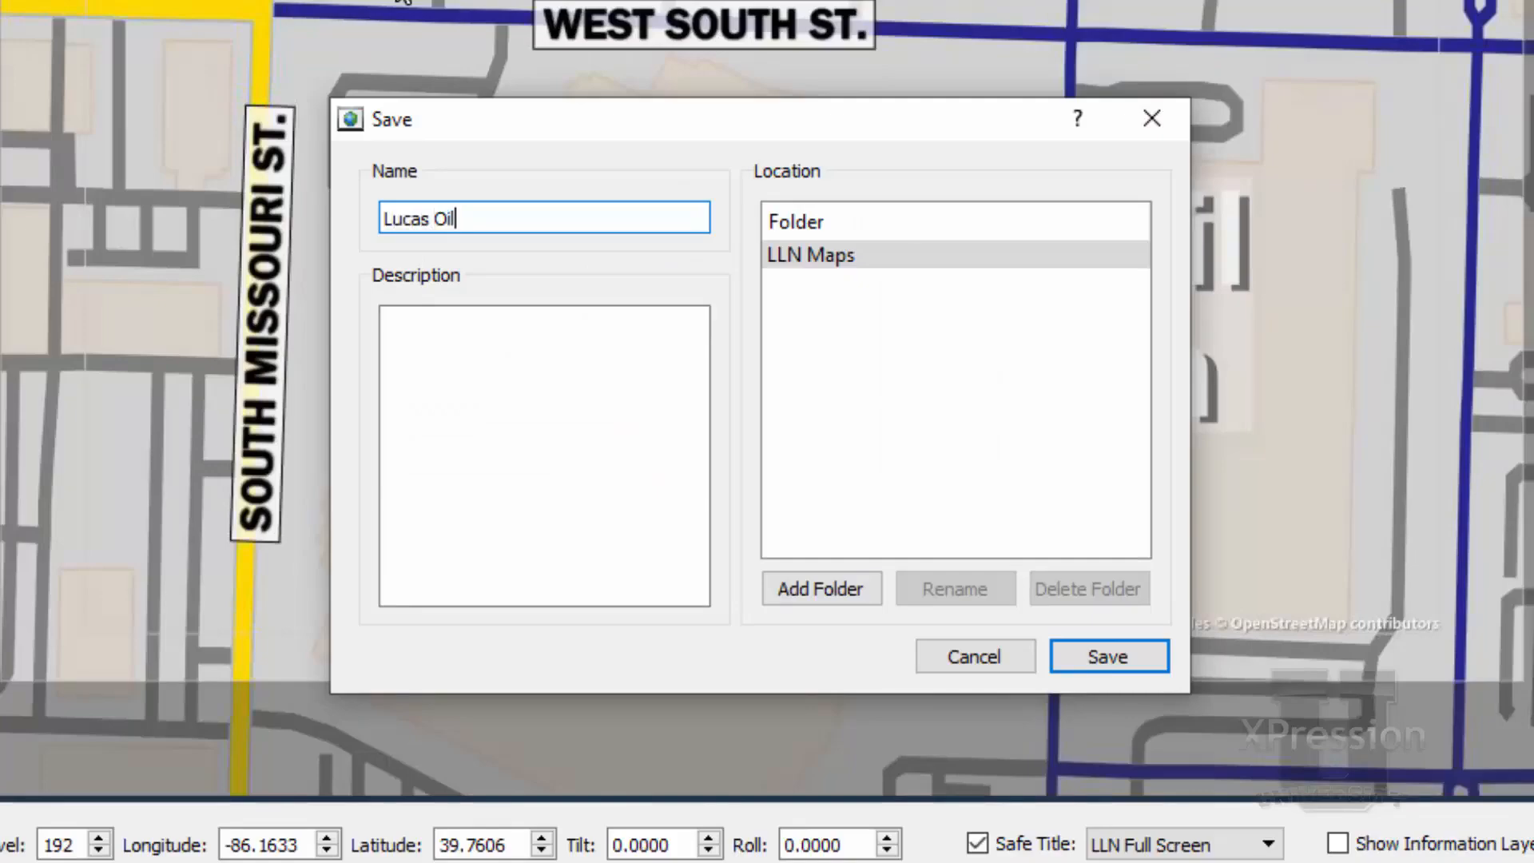
text( Stadium)
key(Tab)
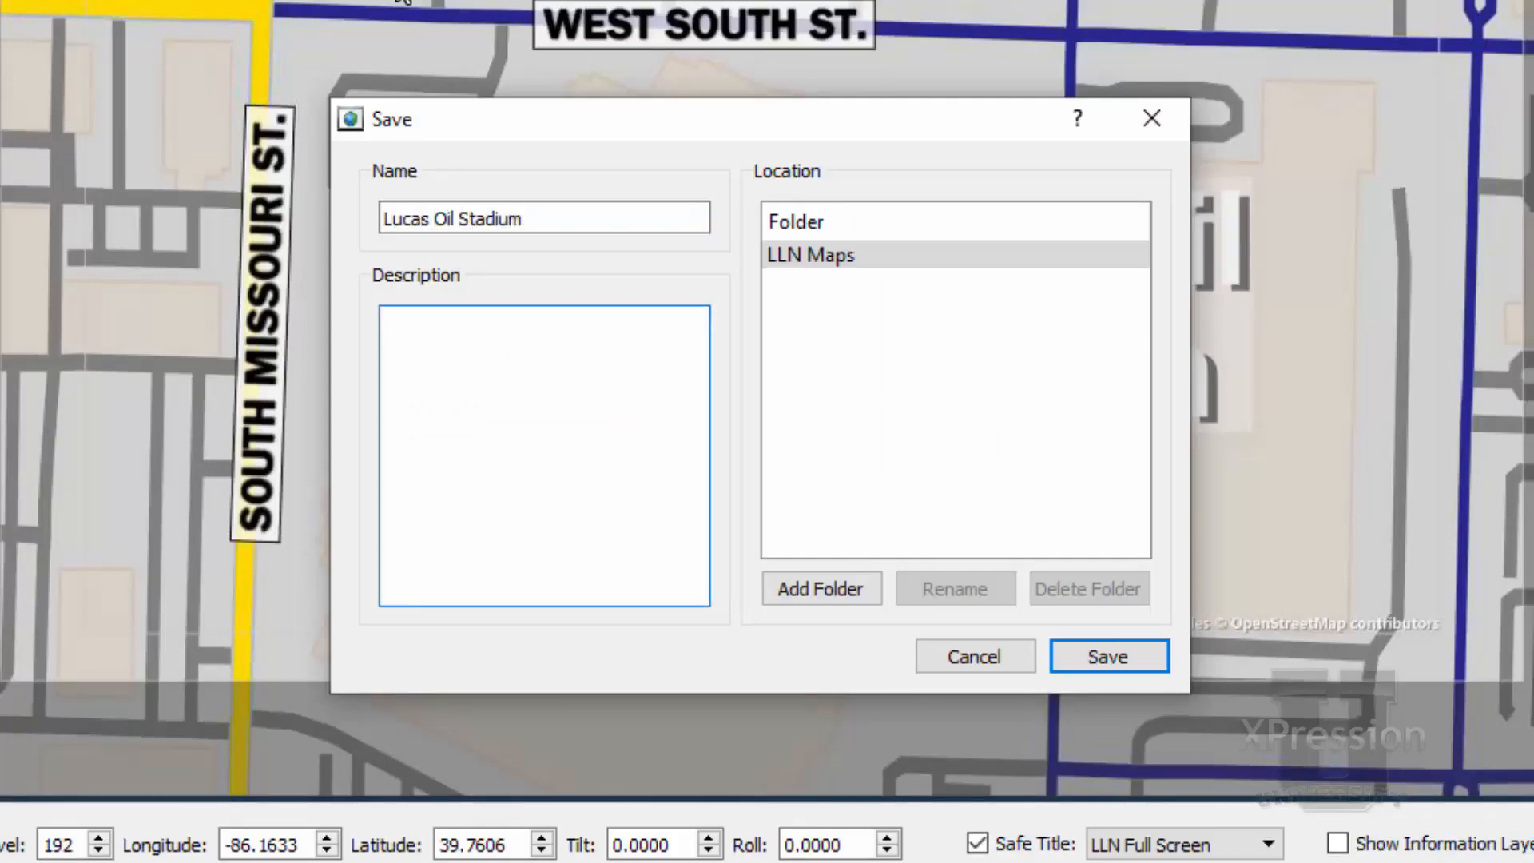
Enter the description "Where the Indy Colts Play football" and save the map in the LLN Maps folder
text(Where the Indy COlt)
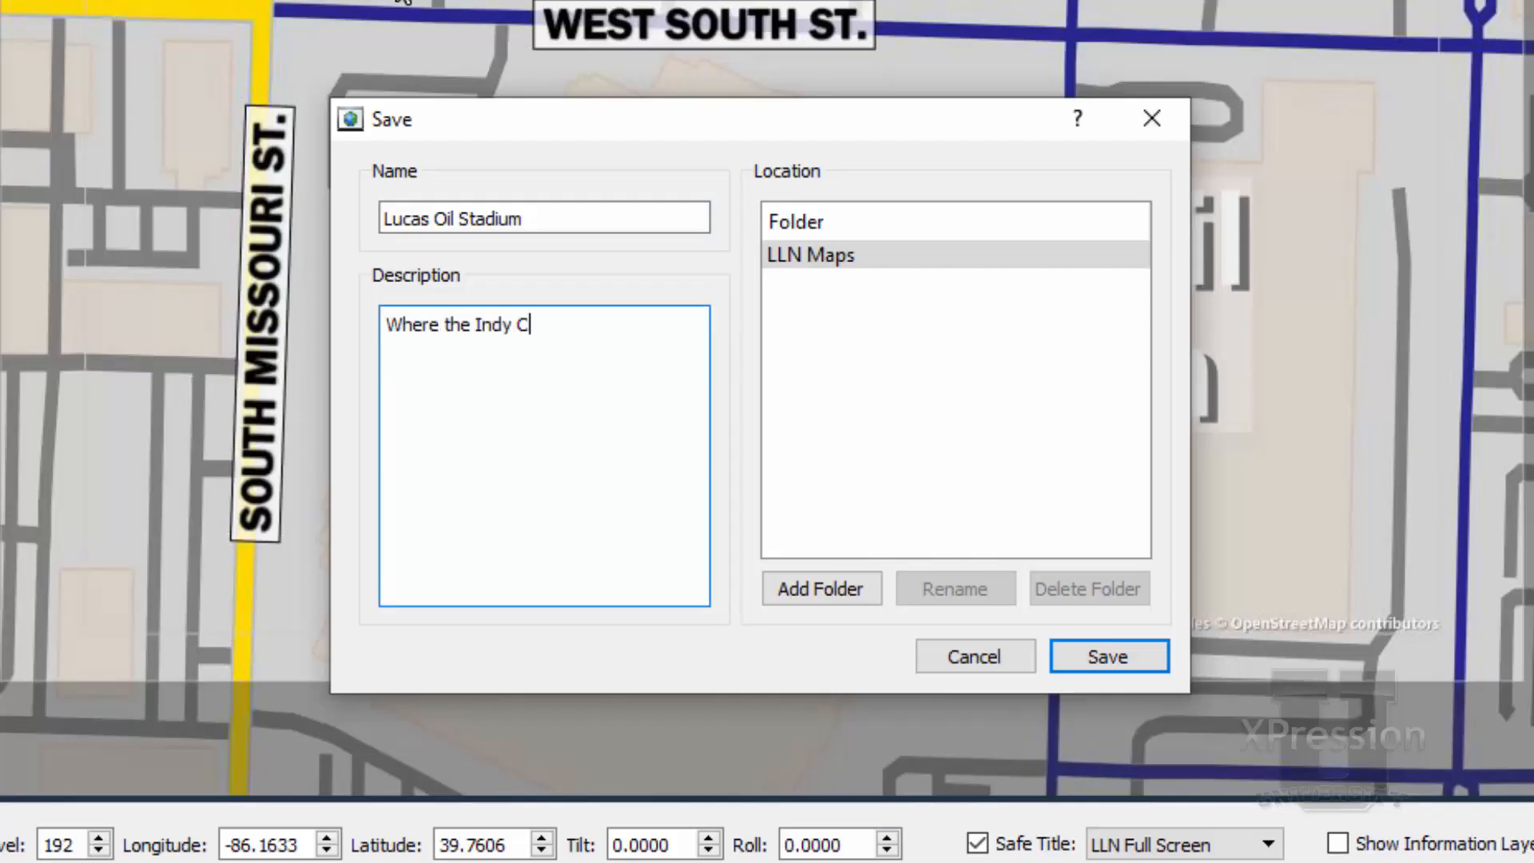
key(BackSpace)
key(BackSpace)
key(BackSpace)
text(olts Play footba)
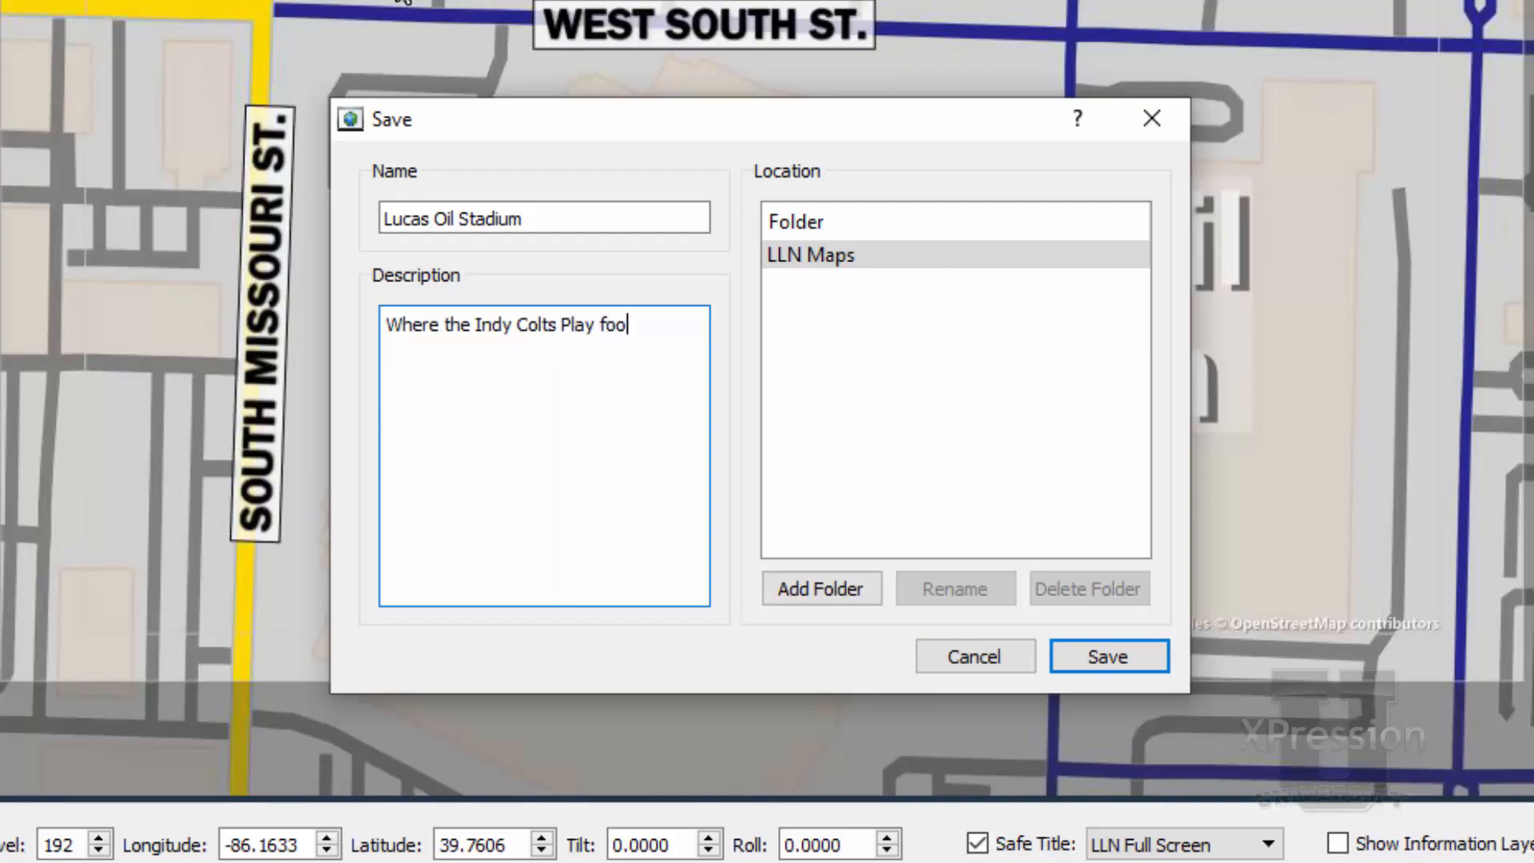
text(ll)
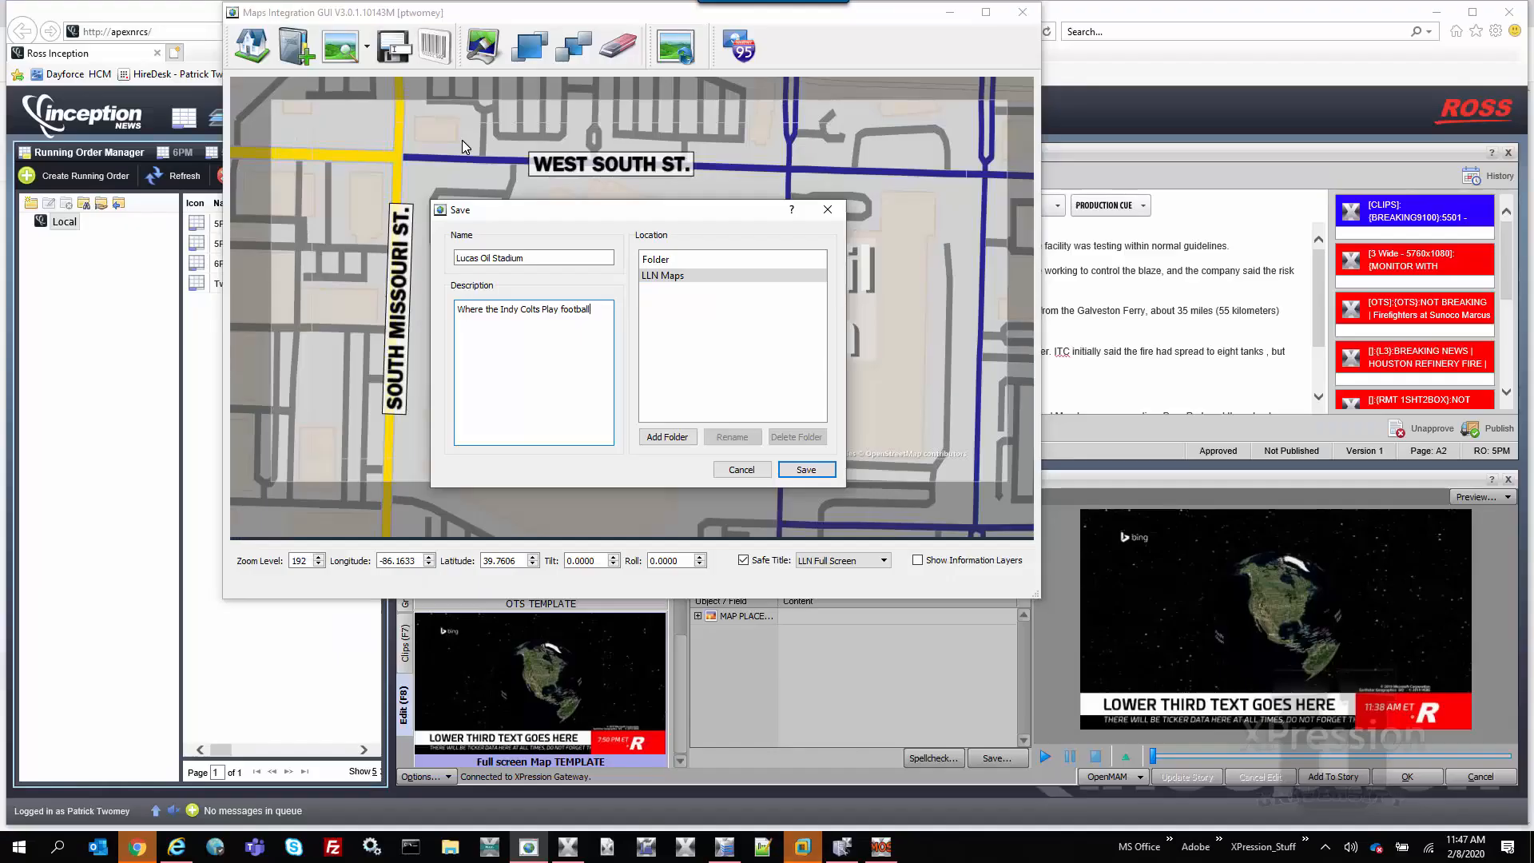
click(802, 470)
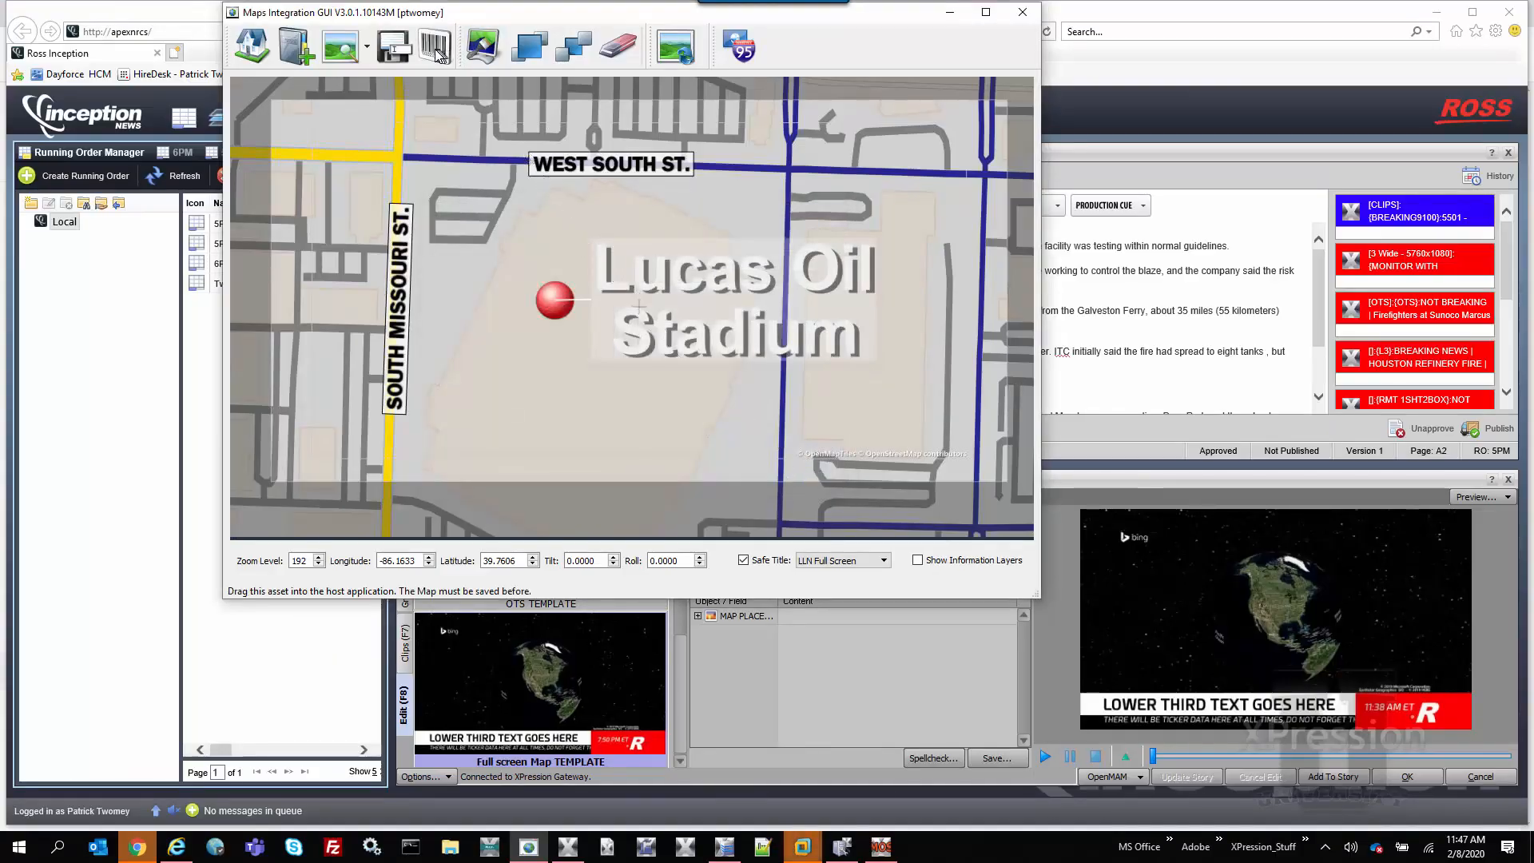
Insert the saved map into the map placeholder of the Full screen Map TEMPLATE and add the graphic to the story
drag(435, 55, 793, 615)
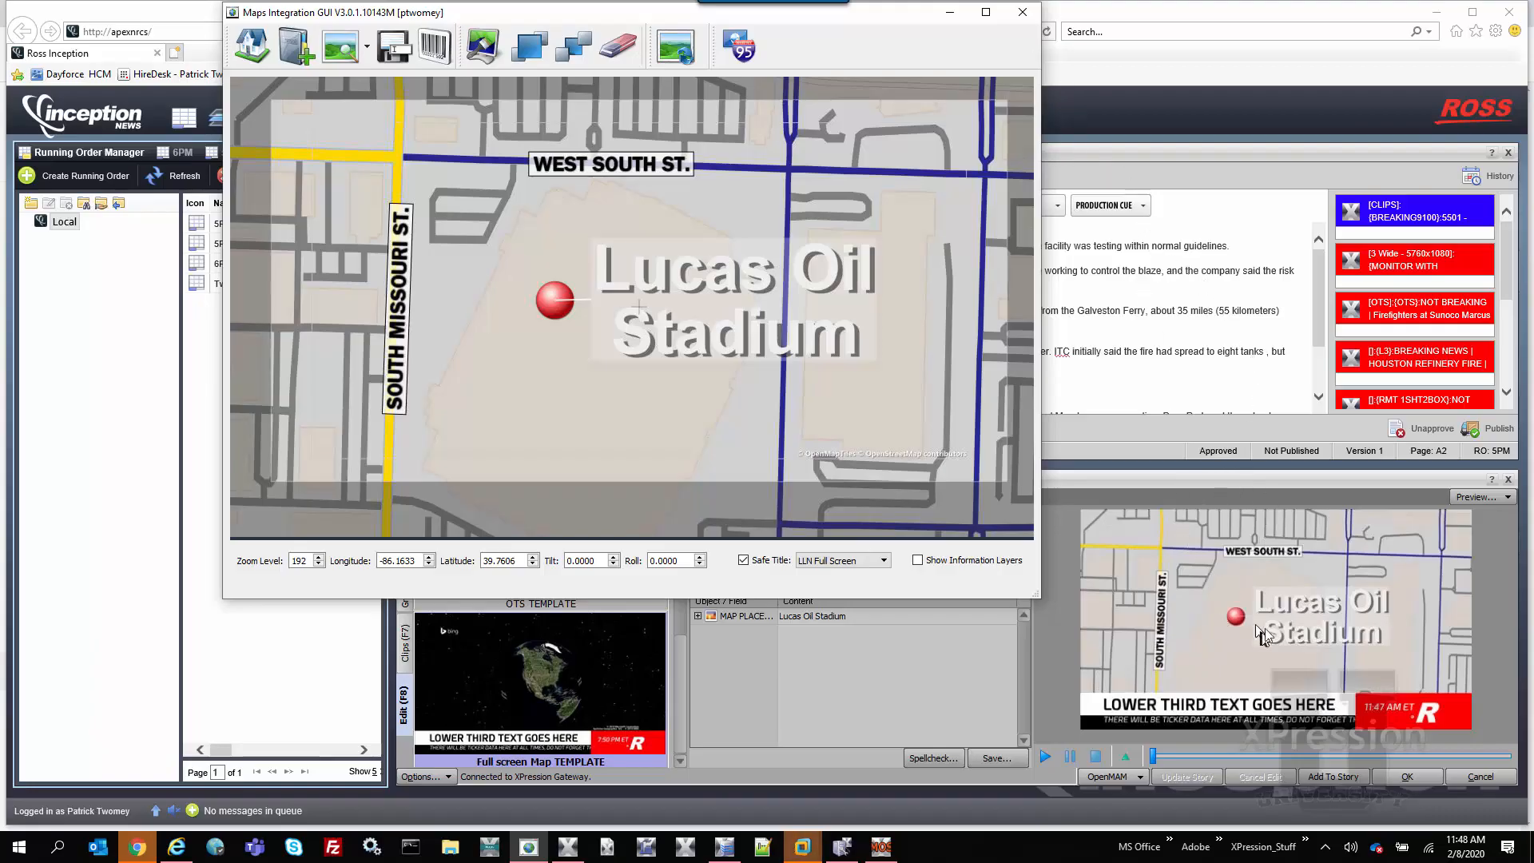
click(1333, 779)
click(1333, 779)
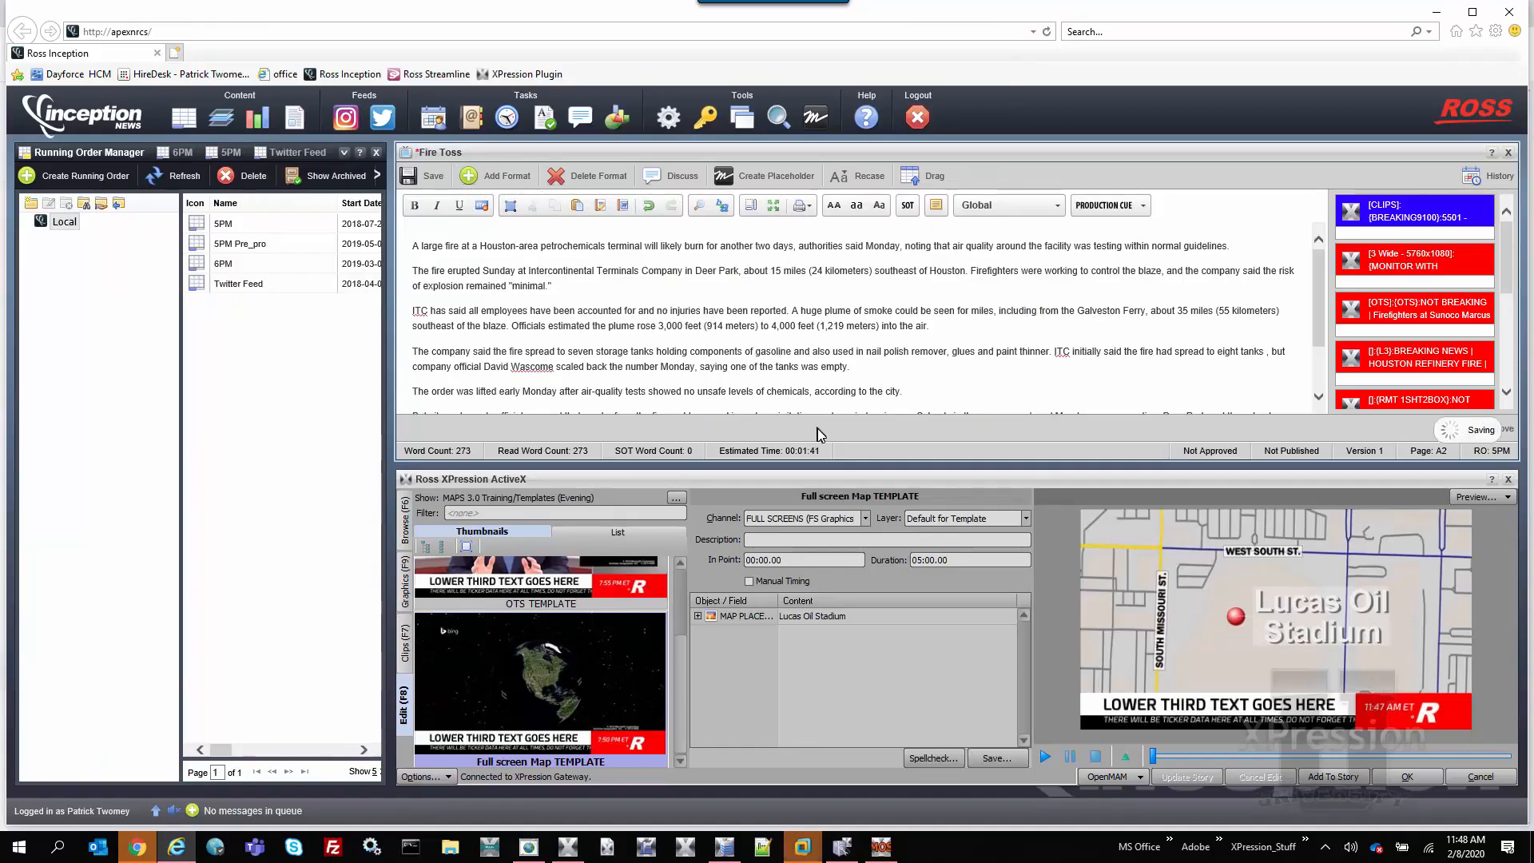
Open the "Streamline - Apex Graphics Lab Streamline Server" asset source from the template editor's MAM choices
click(1107, 779)
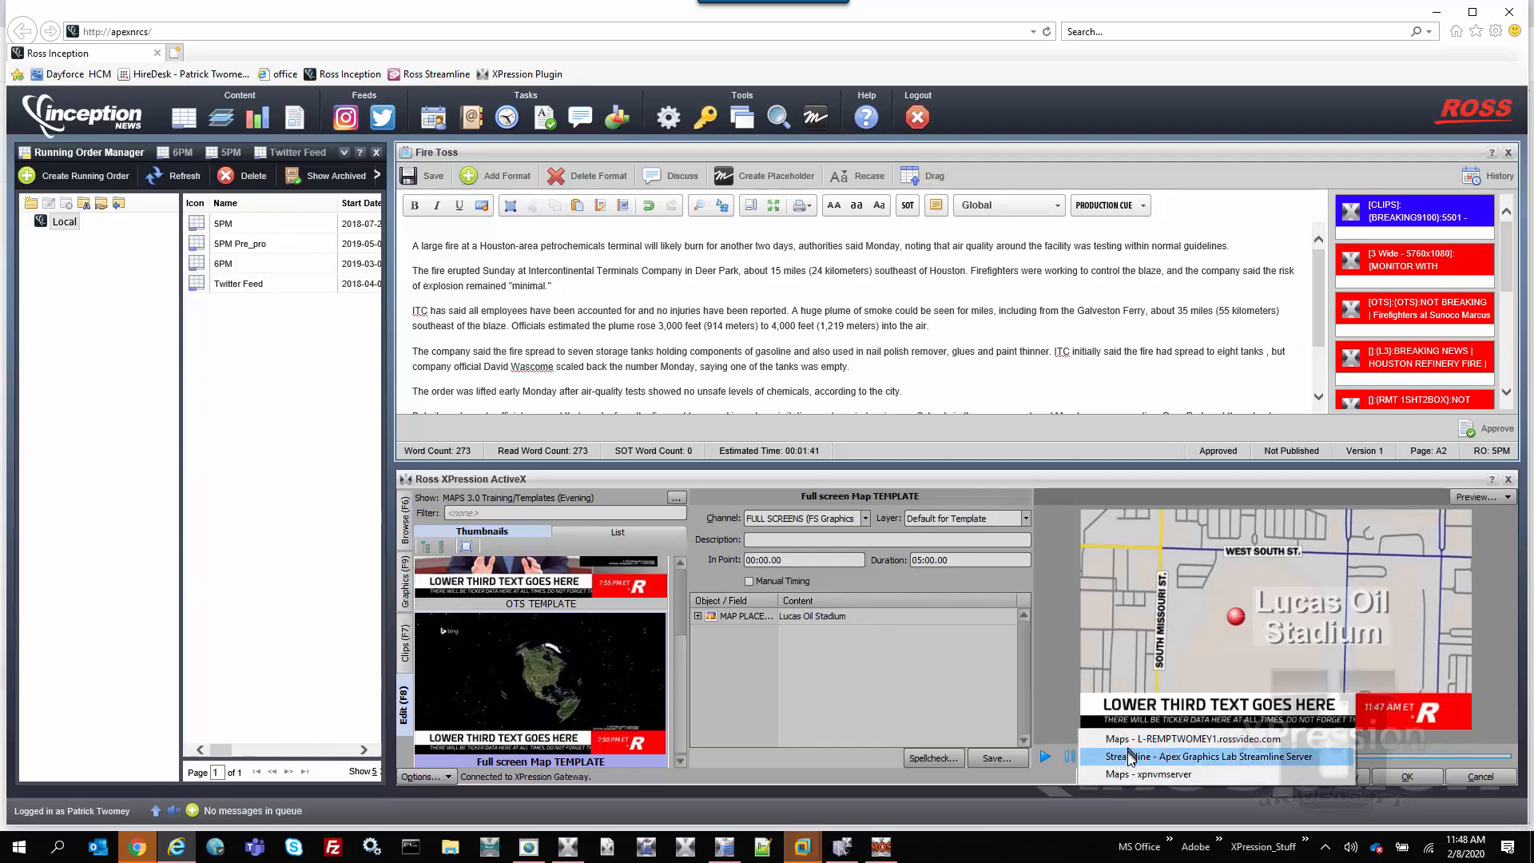
click(1129, 757)
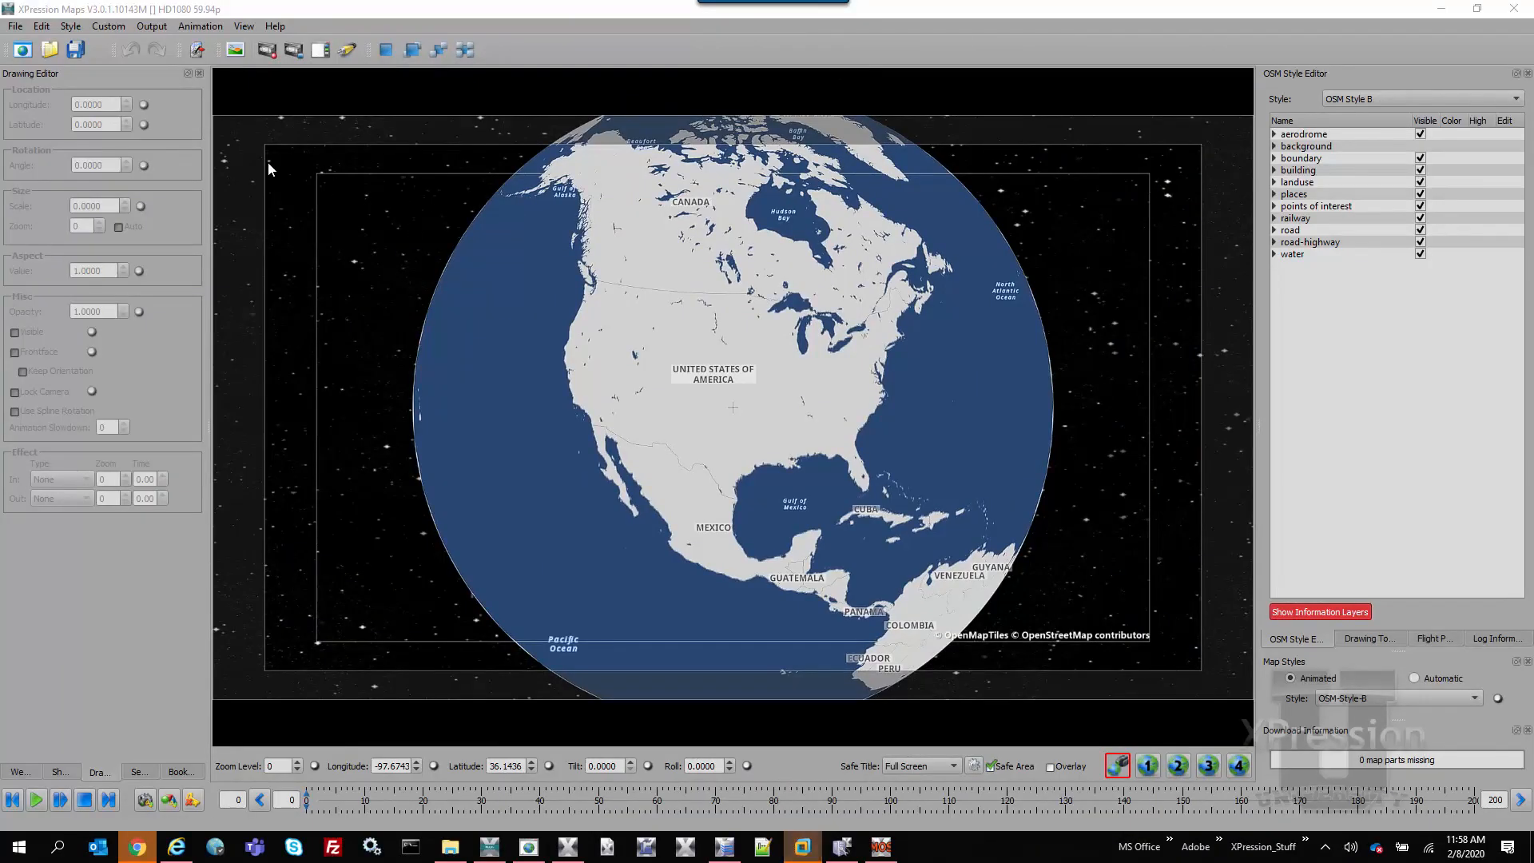
Switch to XPression Maps and open the Web Interface settings in the preferences
click(15, 29)
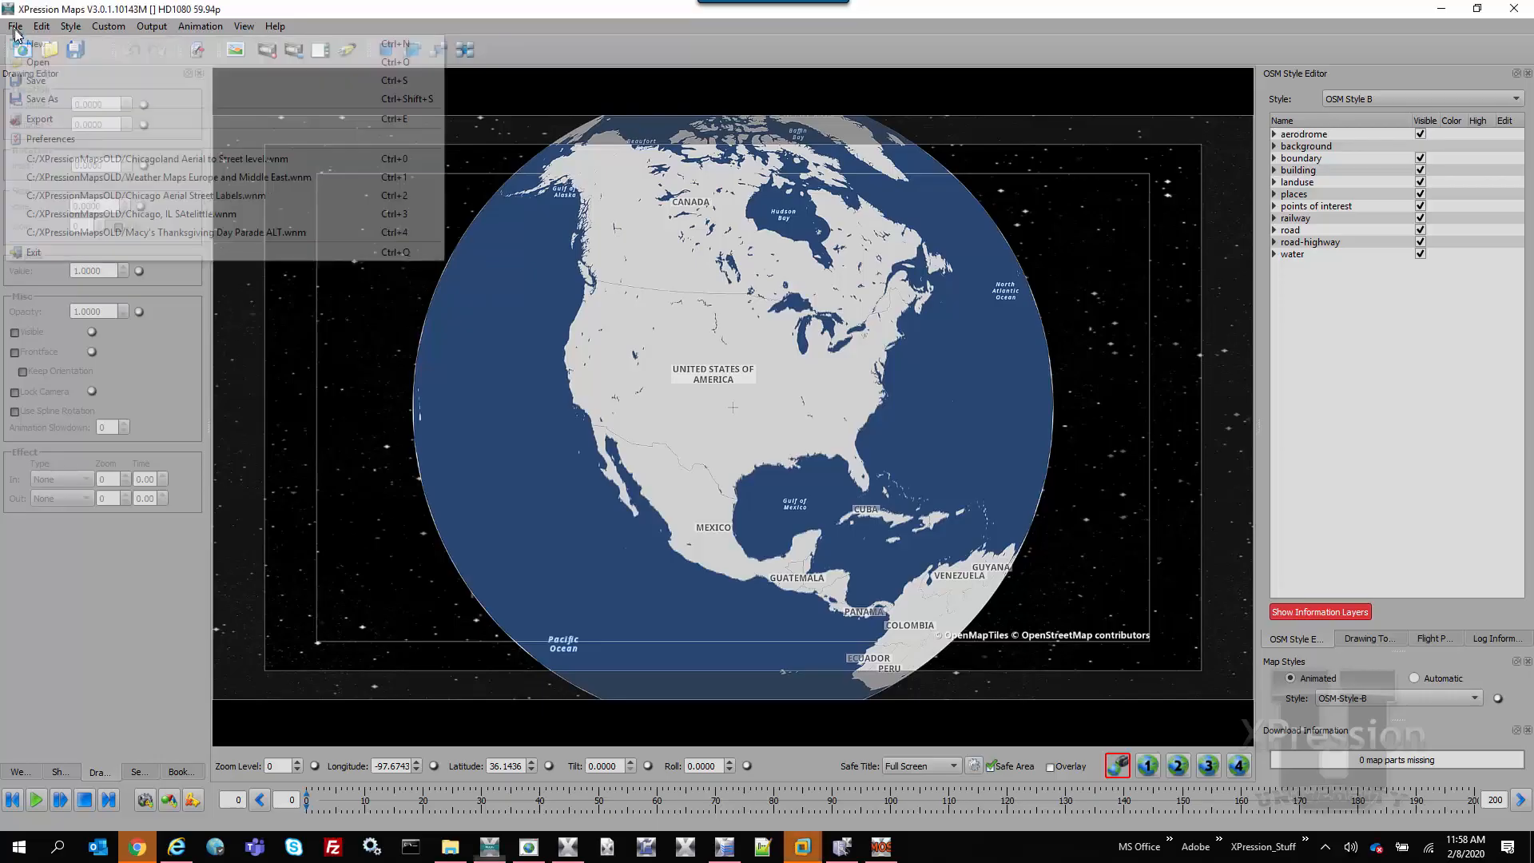
click(50, 139)
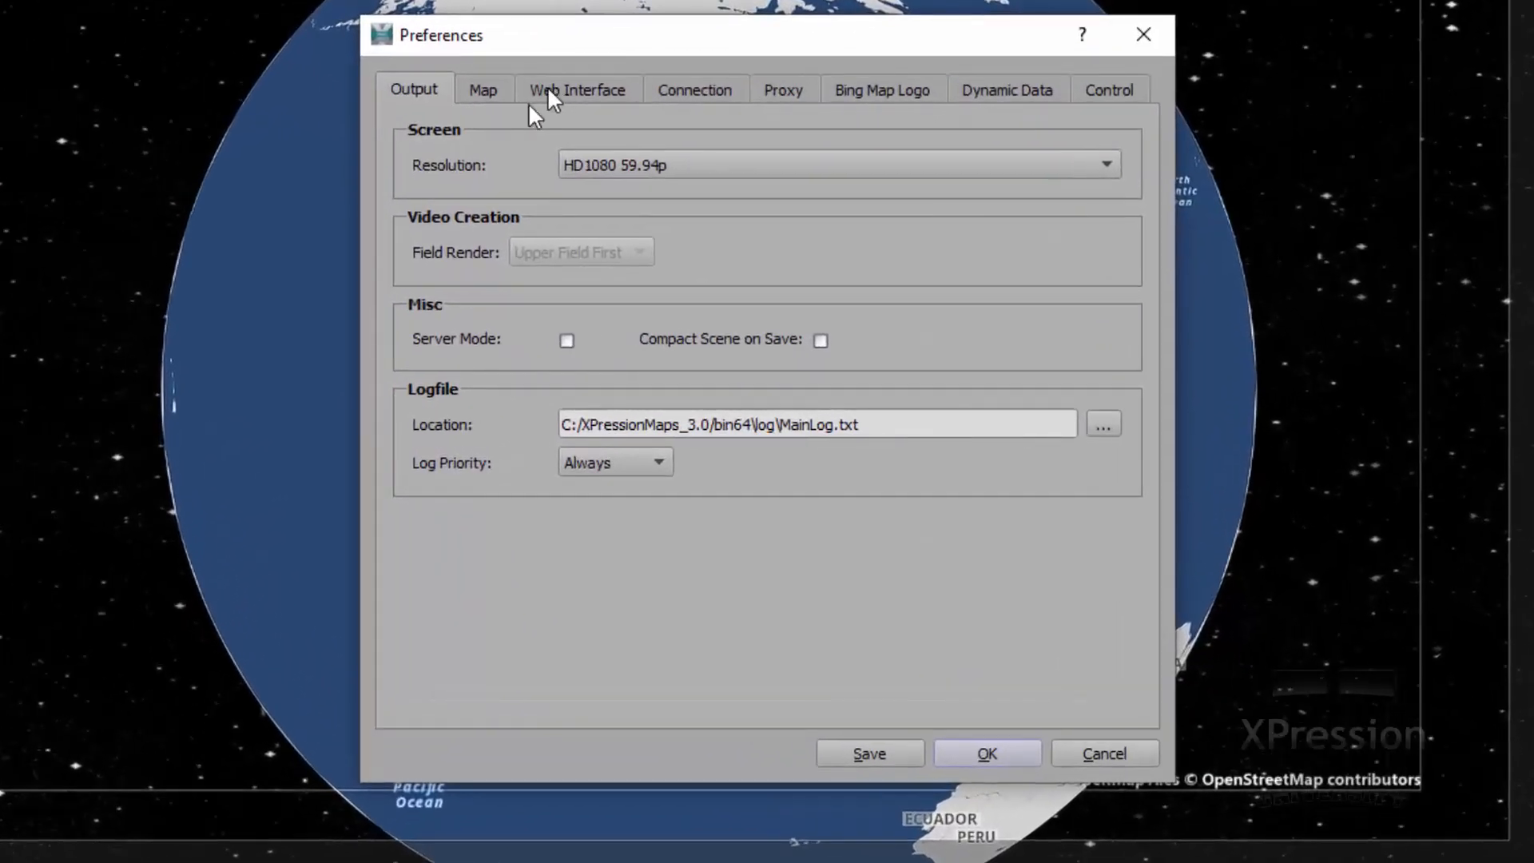
click(542, 87)
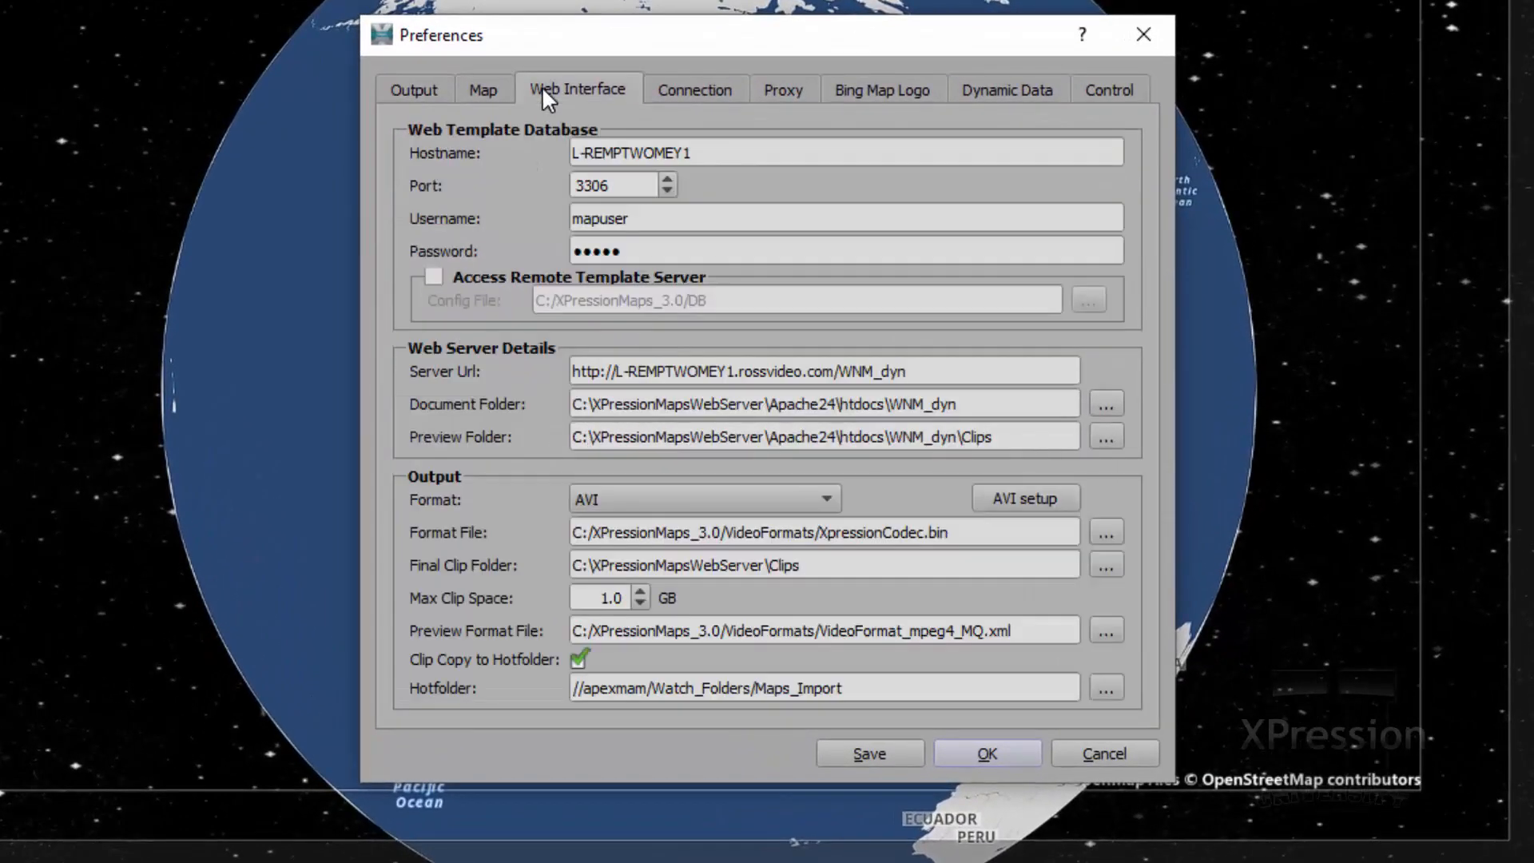
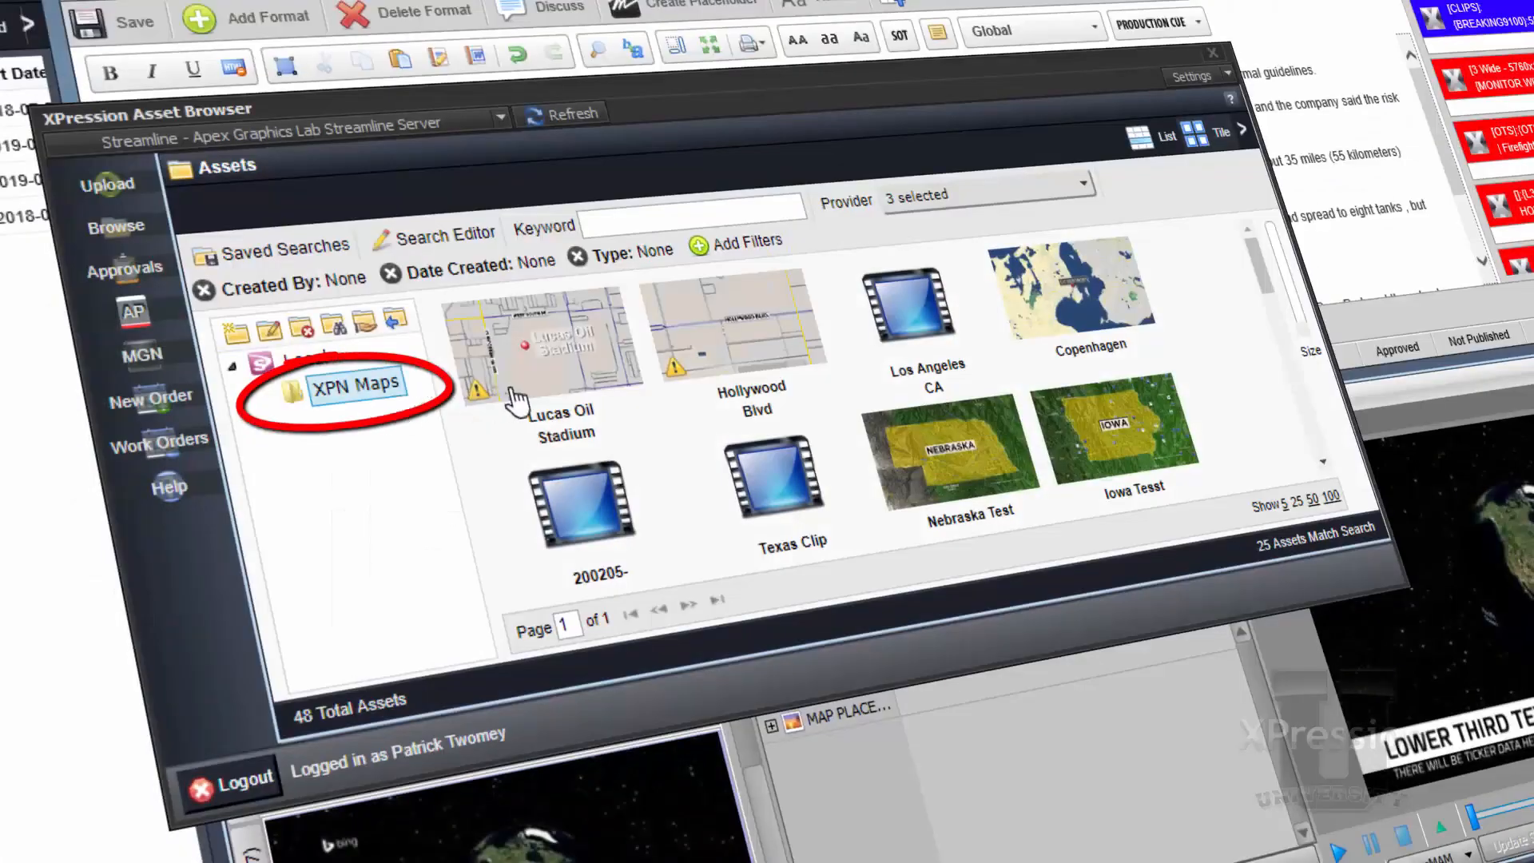
drag(518, 400, 731, 520)
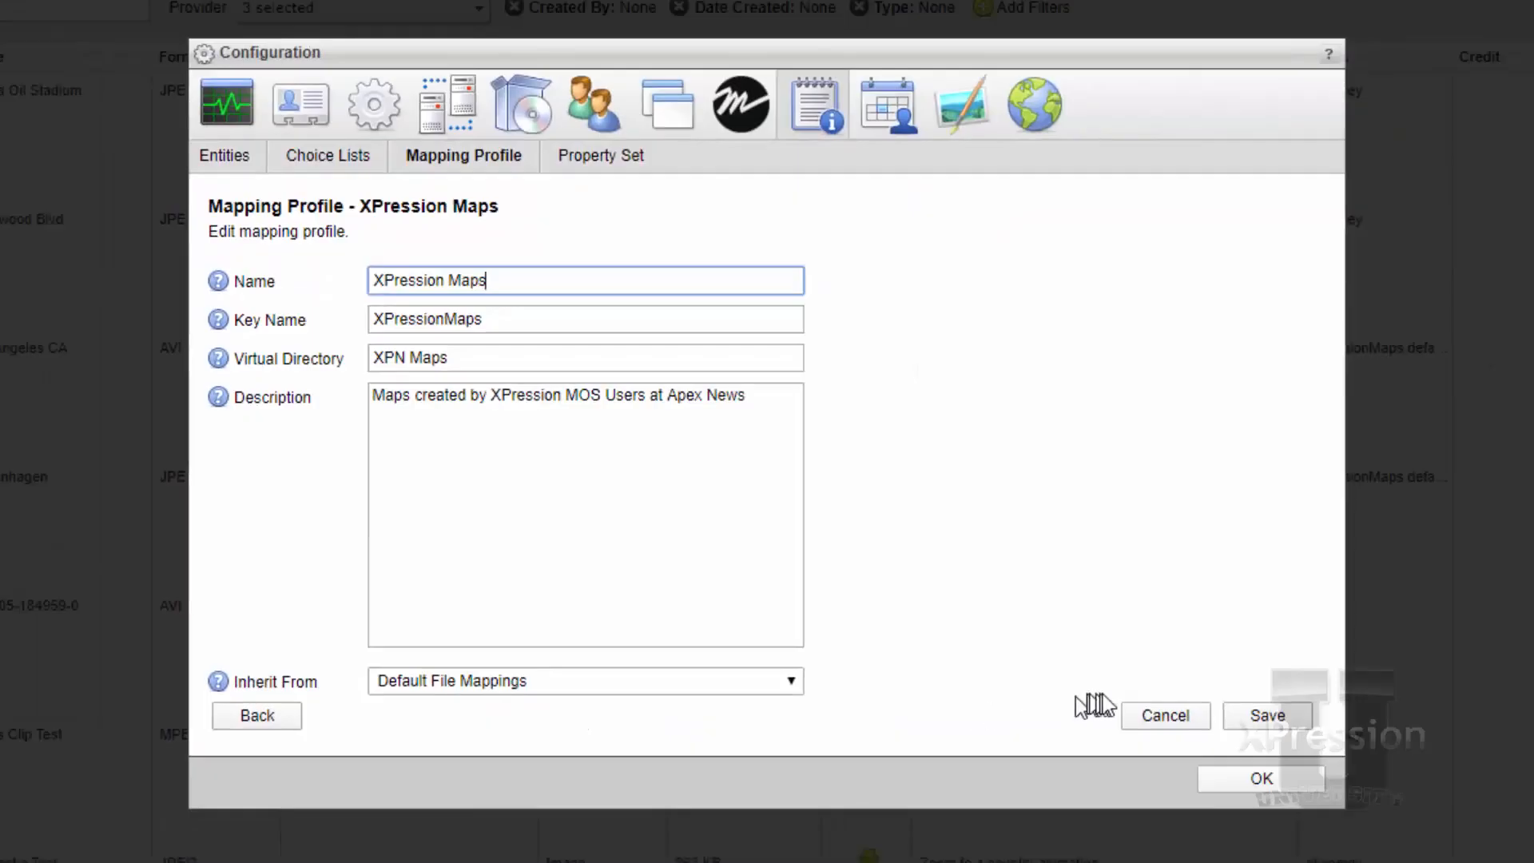
Save the XPression Maps mapping profile and open its mappings for management
click(1231, 716)
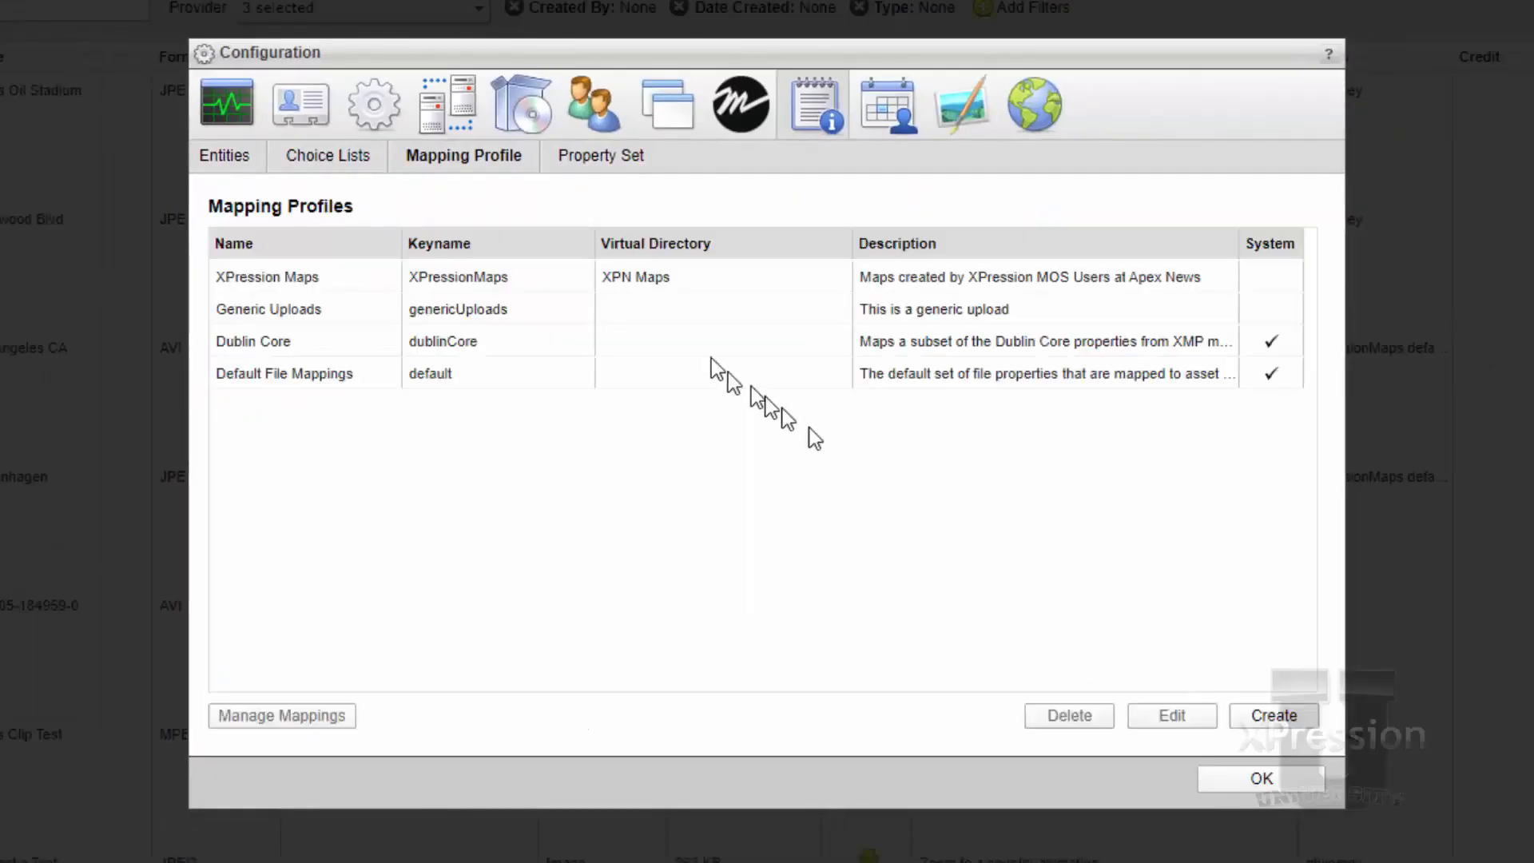
click(366, 281)
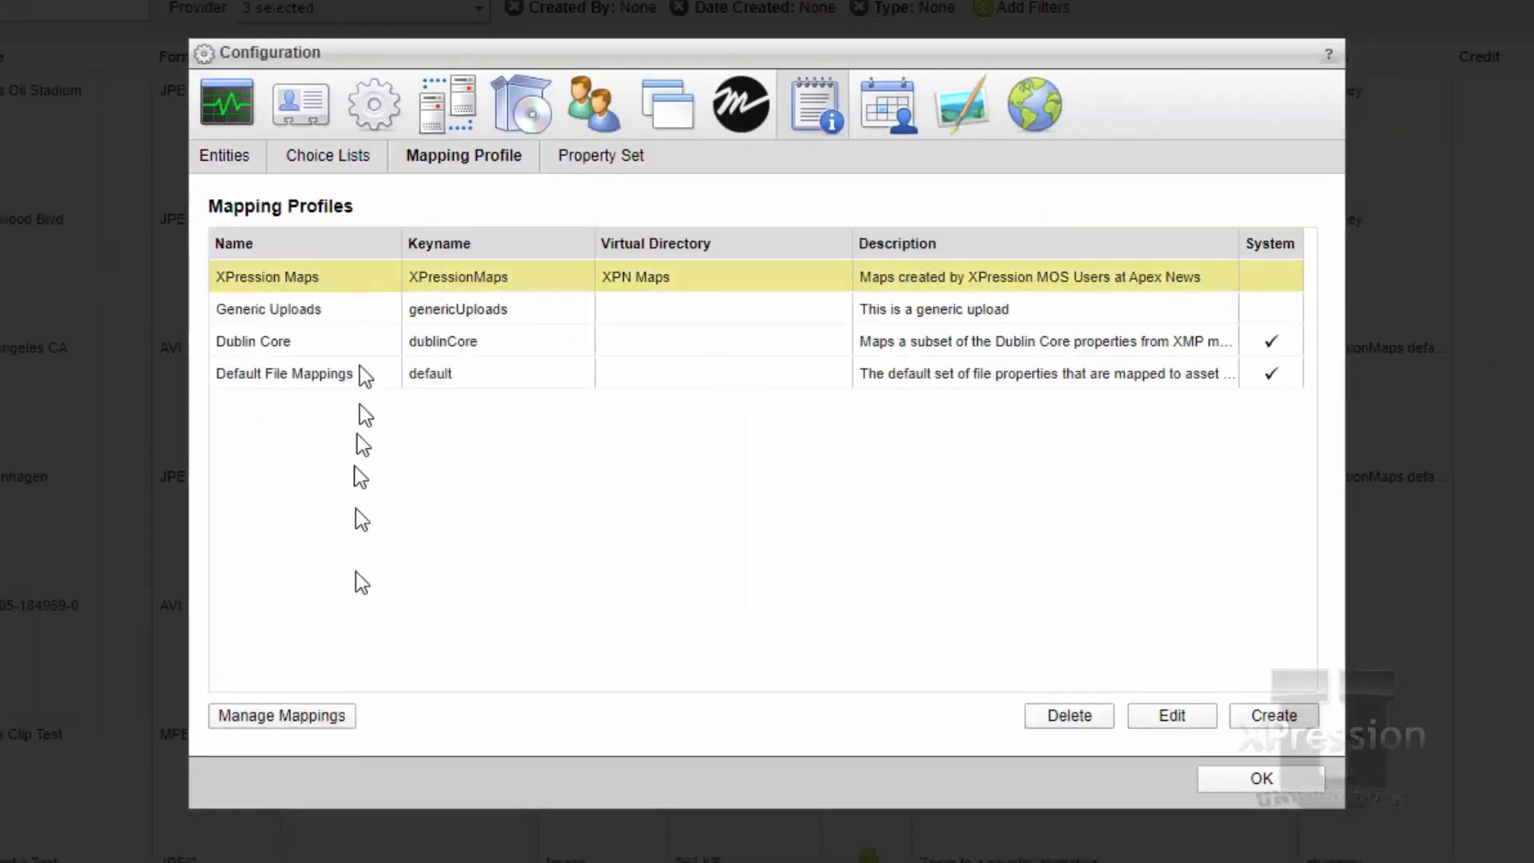
click(309, 714)
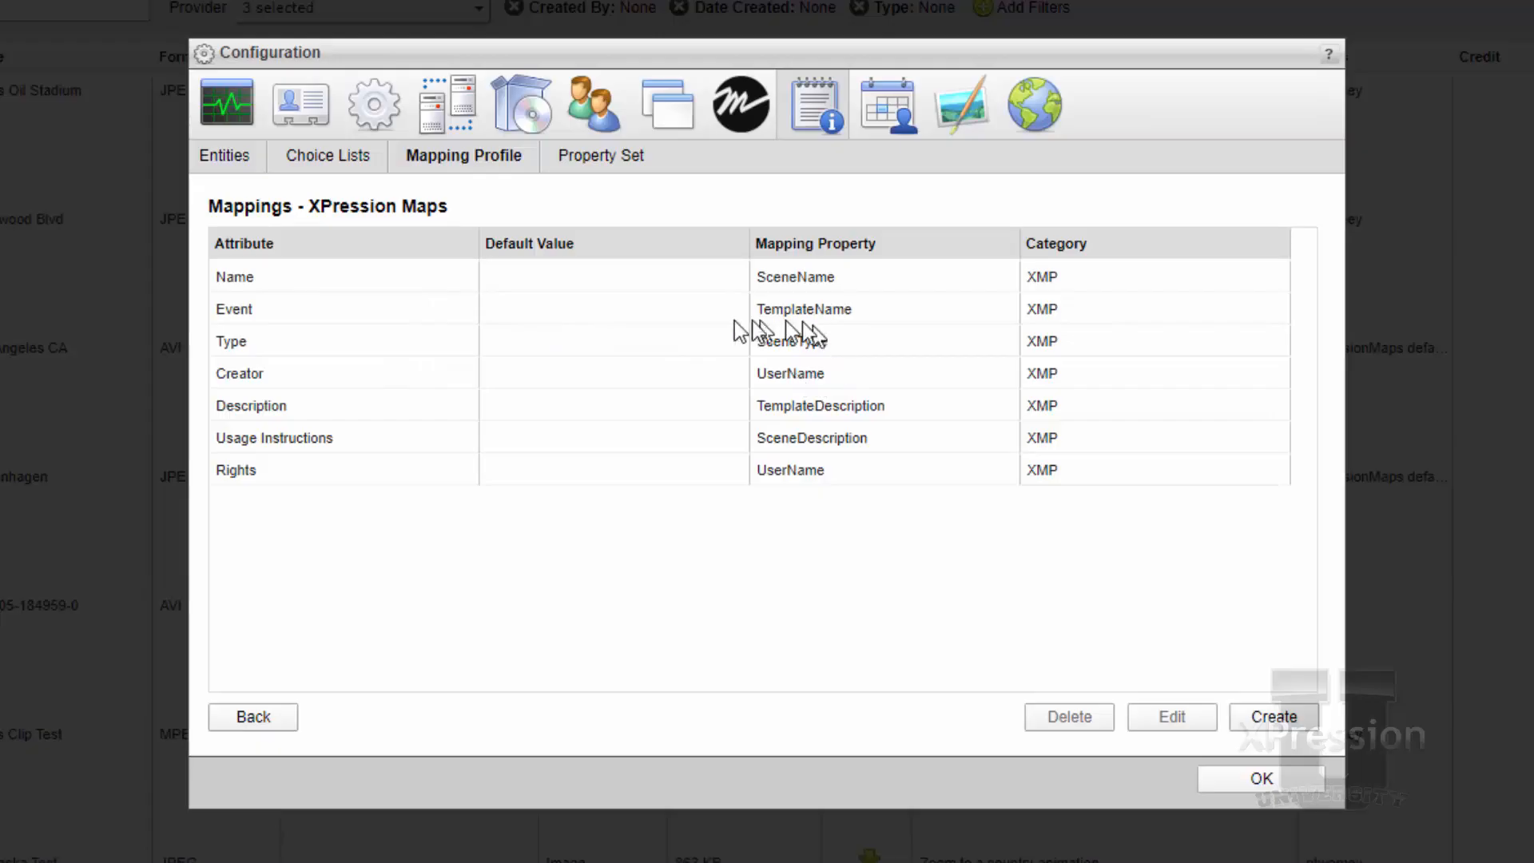
Examine the Name, Event, Type and Creator attribute mappings of the XPression Maps profile
click(375, 280)
click(374, 313)
click(374, 342)
click(358, 375)
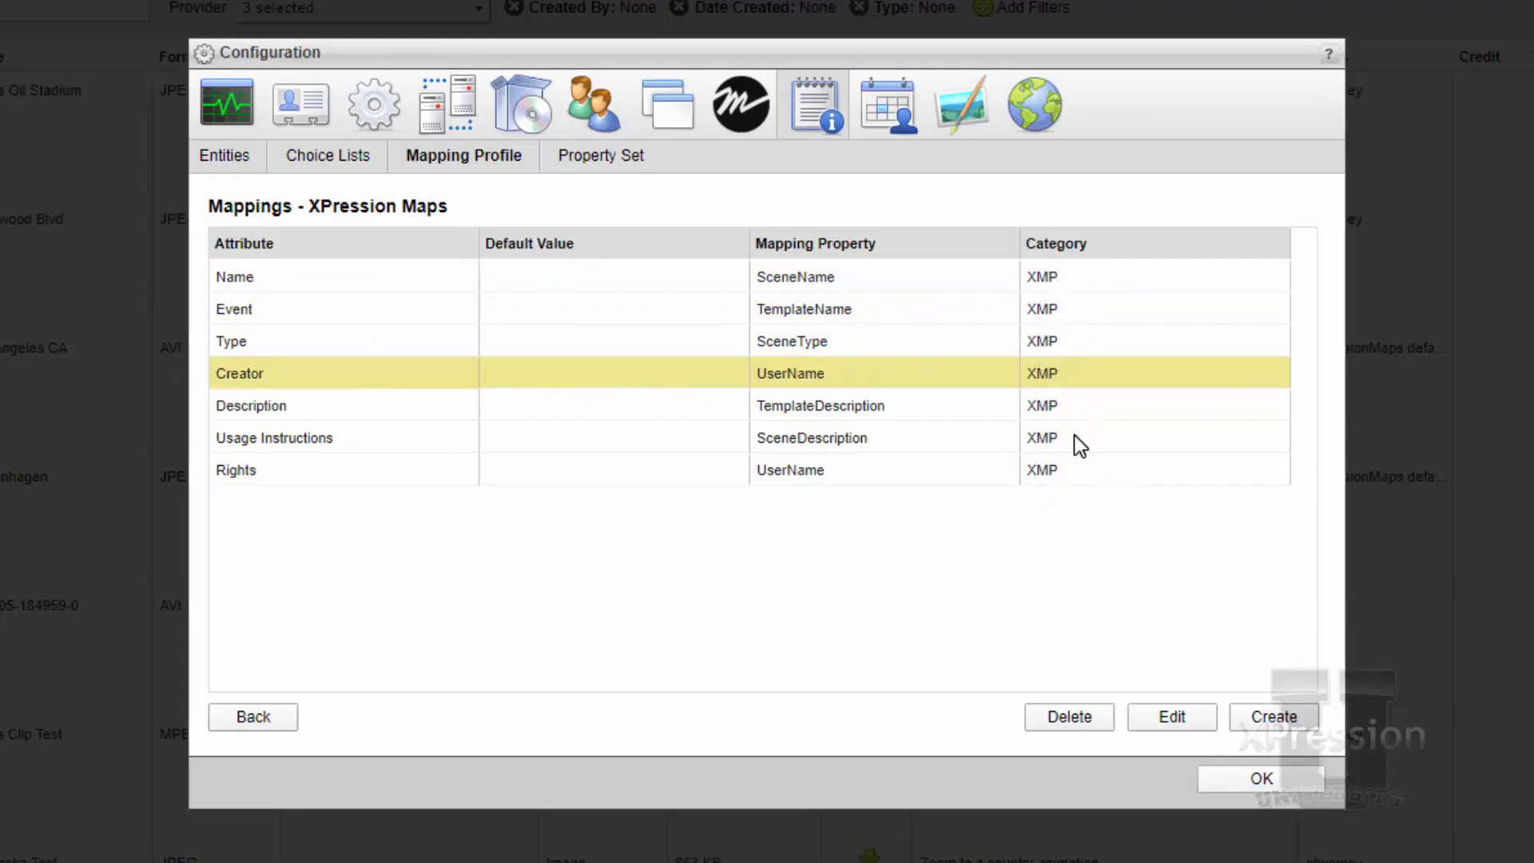
Open the properties of the XPression Maps property set for management
click(631, 169)
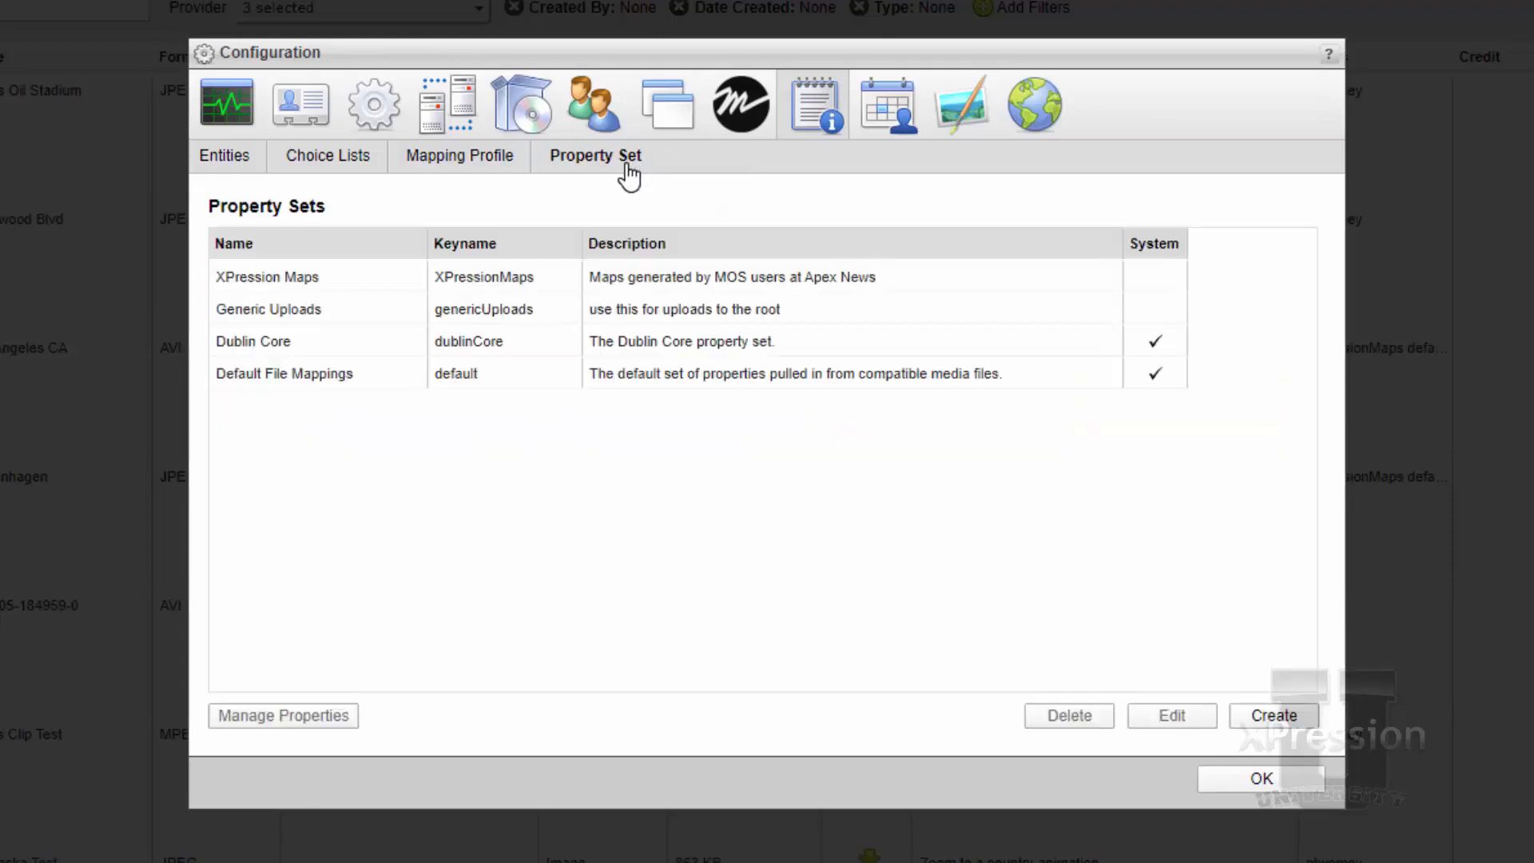
click(525, 269)
click(324, 714)
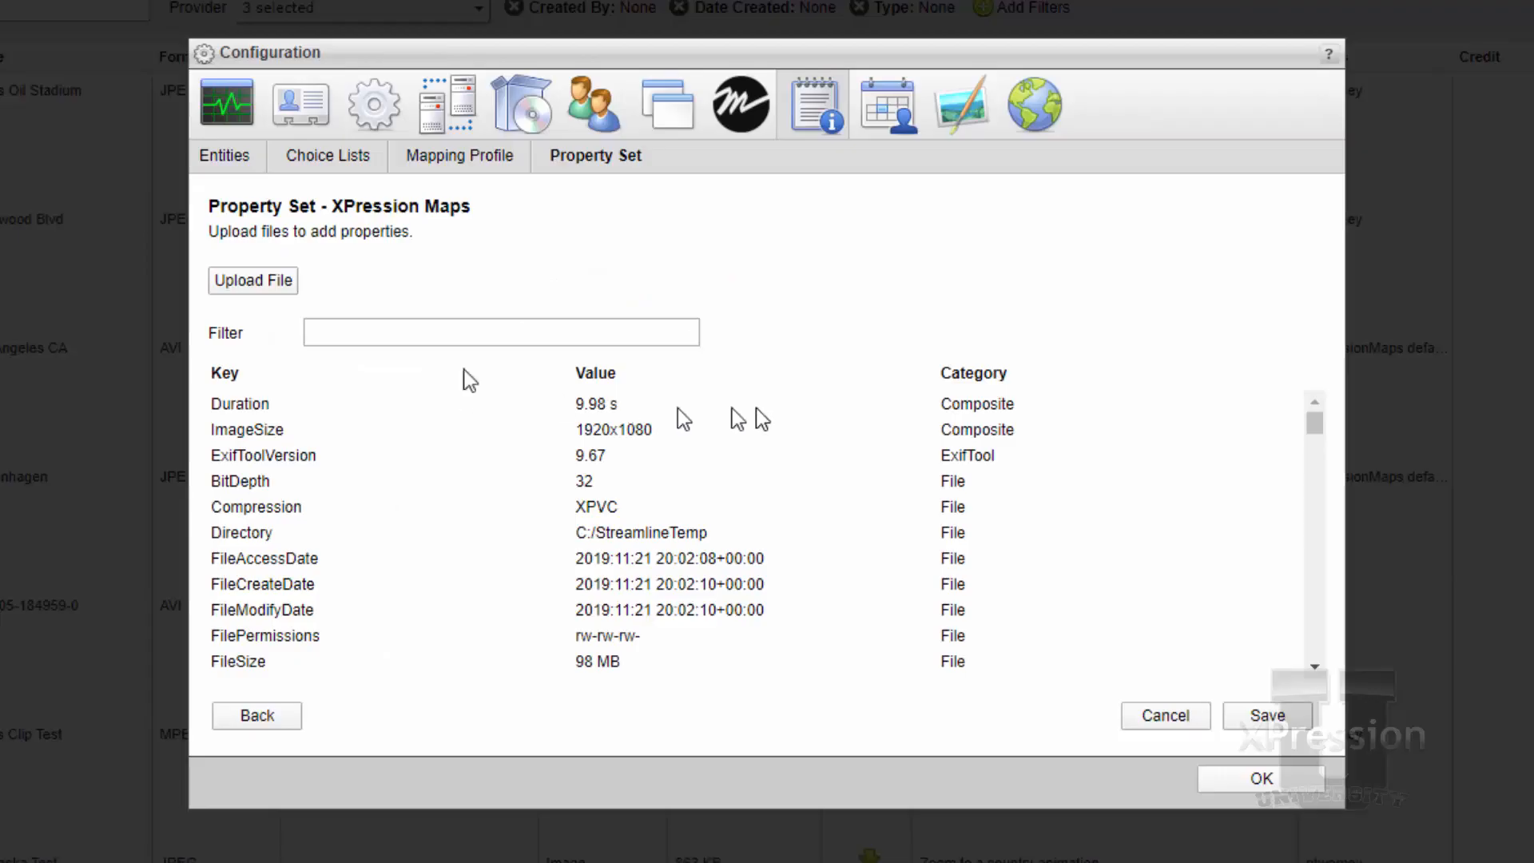
click(270, 280)
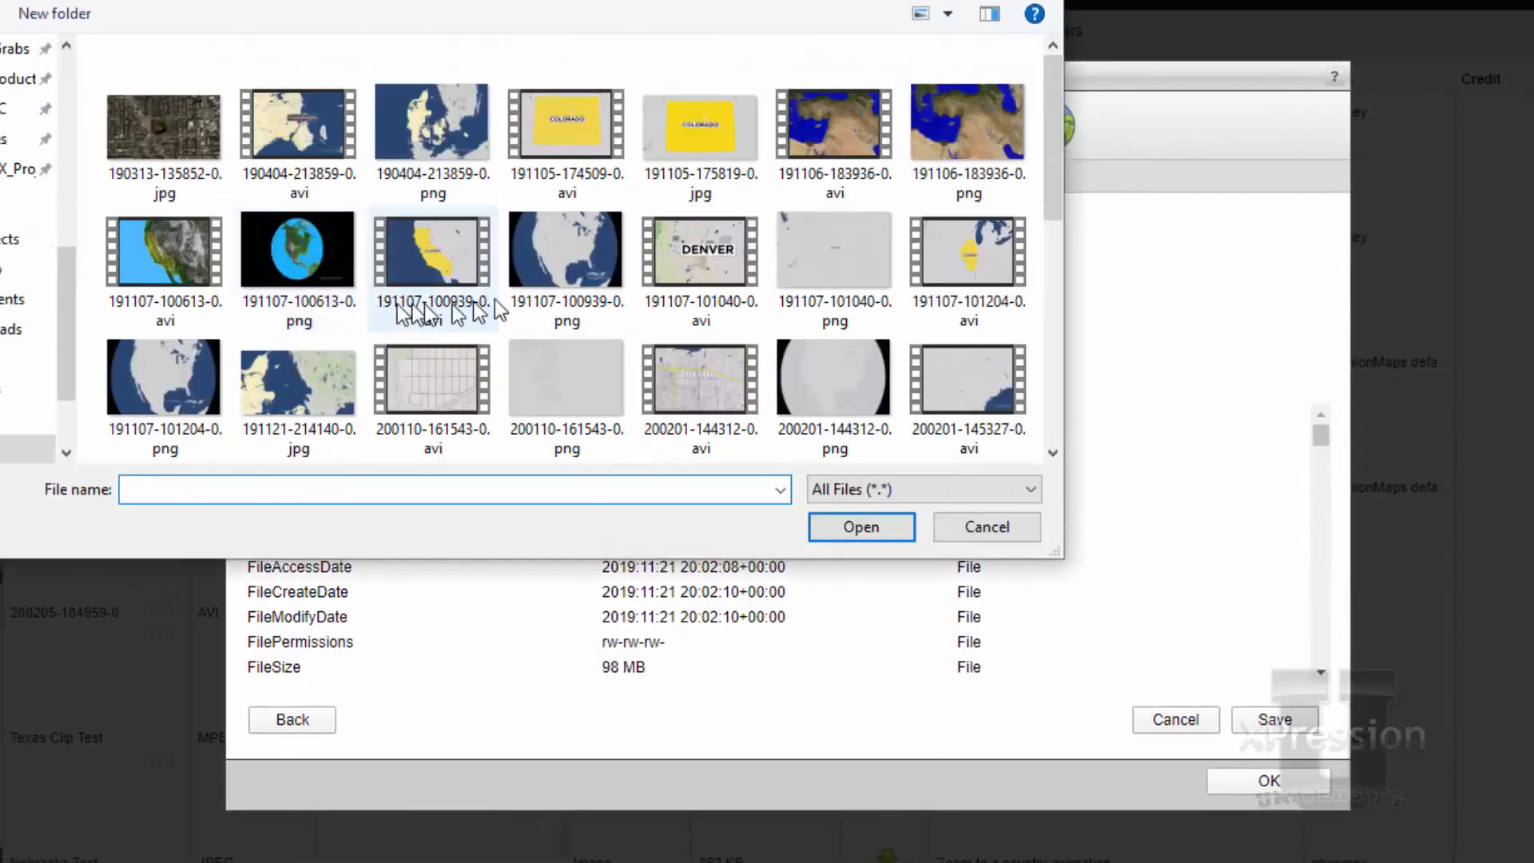
scroll(499, 307, down, 5)
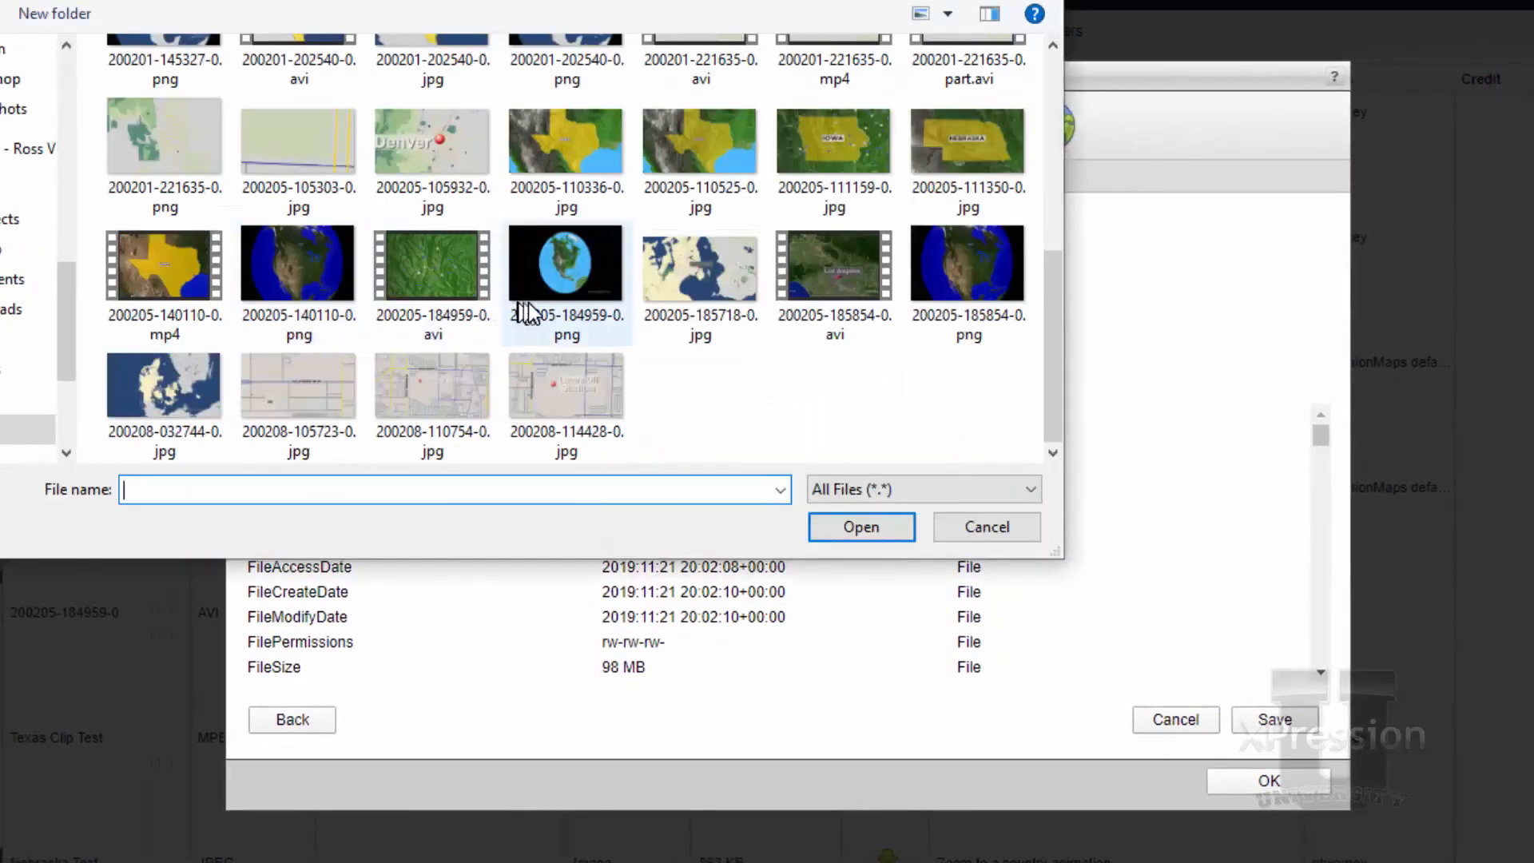
click(549, 395)
click(855, 534)
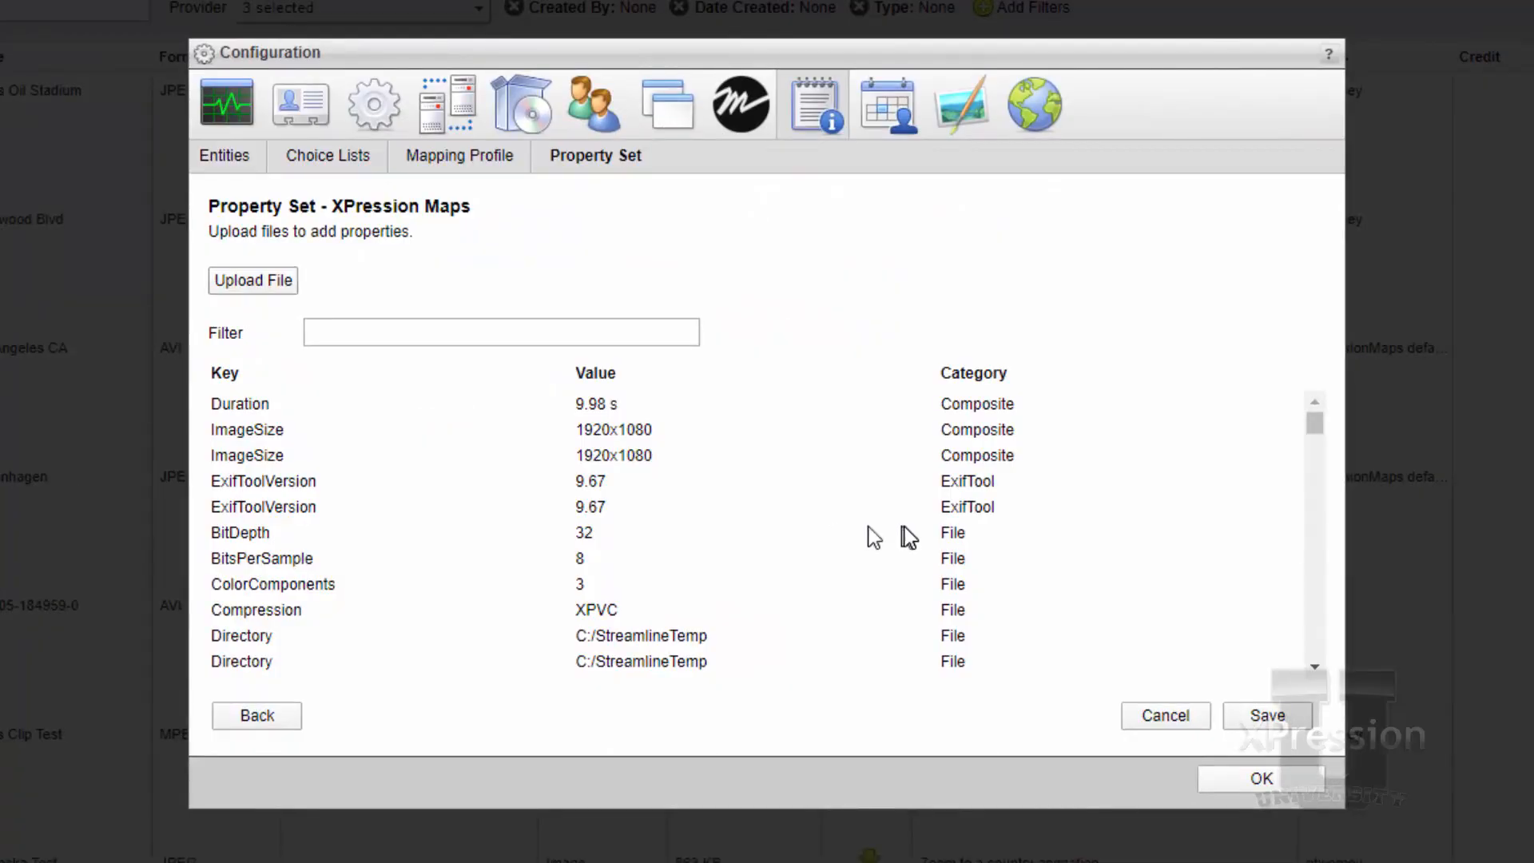
Examine the uploaded map's SceneDescription, SceneName and TemplateName values under the XMP category, and cancel the property set changes
mouse_move(1324, 424)
mouse_down()
mouse_move(1357, 586)
mouse_move(1328, 638)
mouse_up()
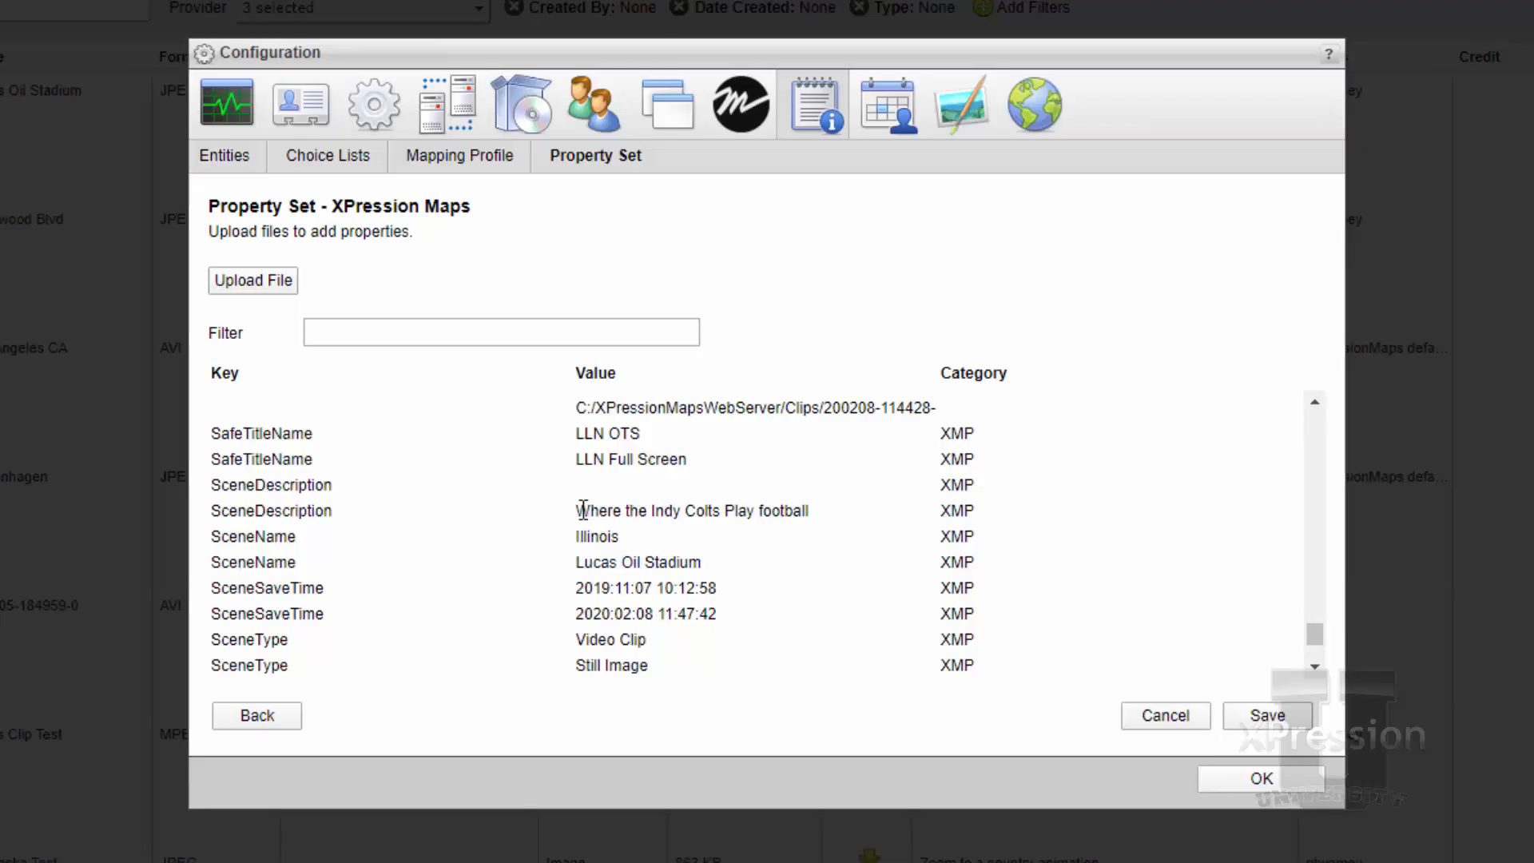
drag(577, 510, 812, 517)
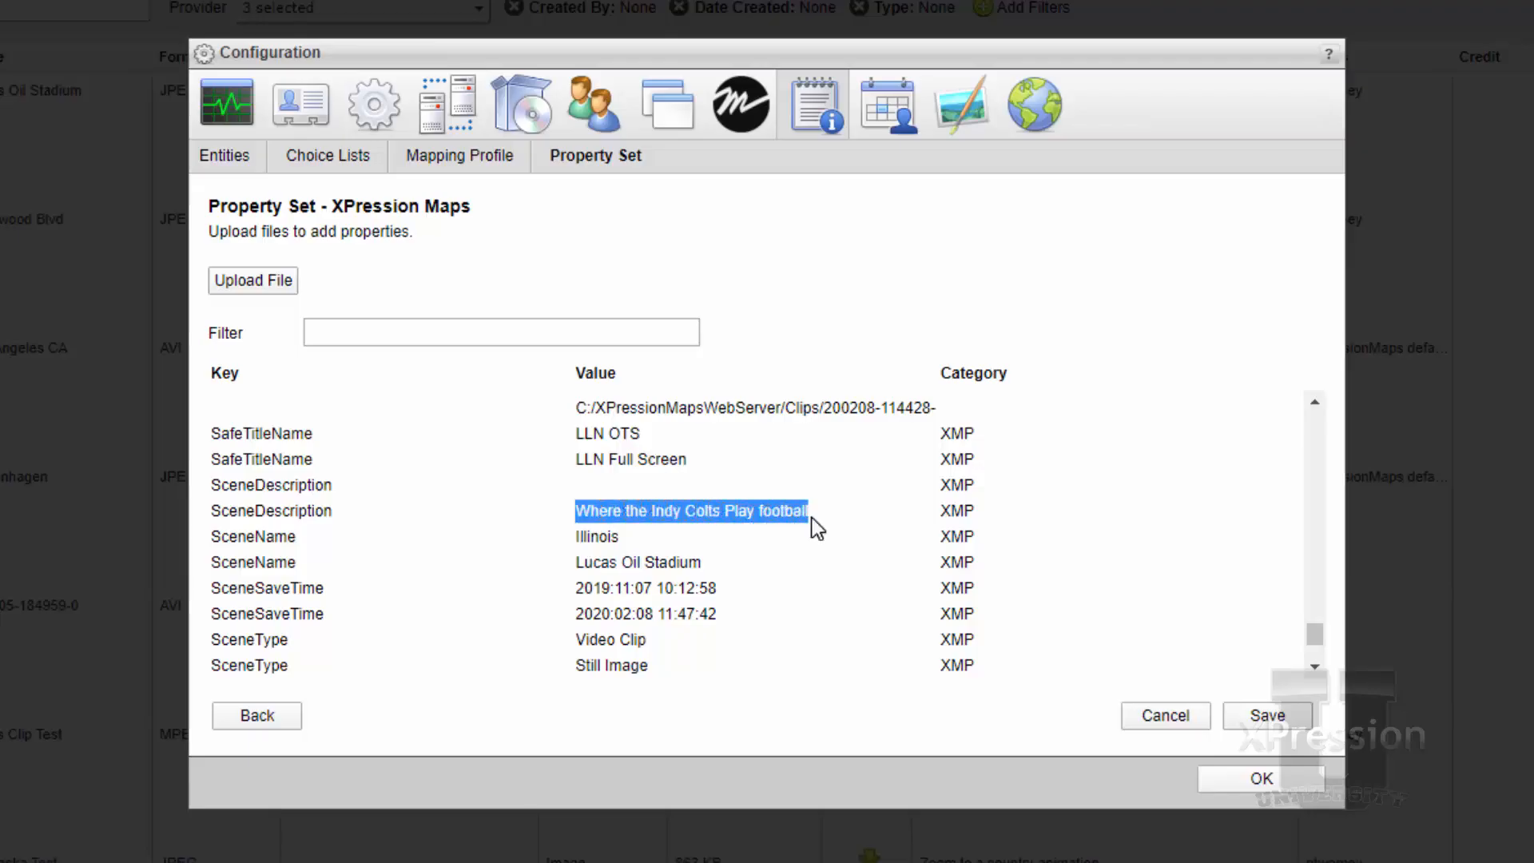
scroll(716, 567, down, 1)
scroll(717, 569, down, 2)
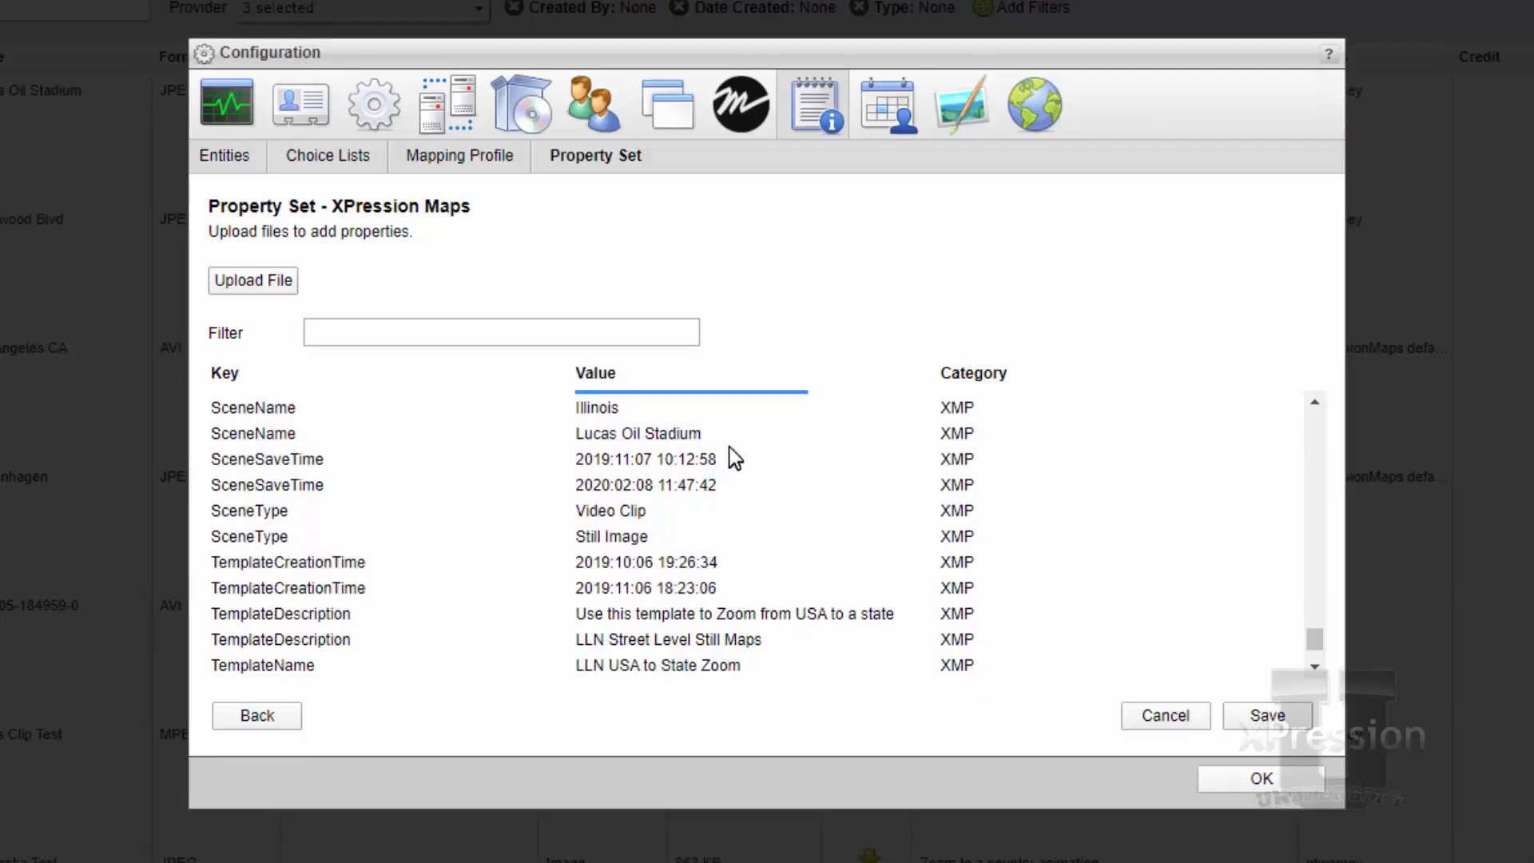
drag(716, 438, 562, 441)
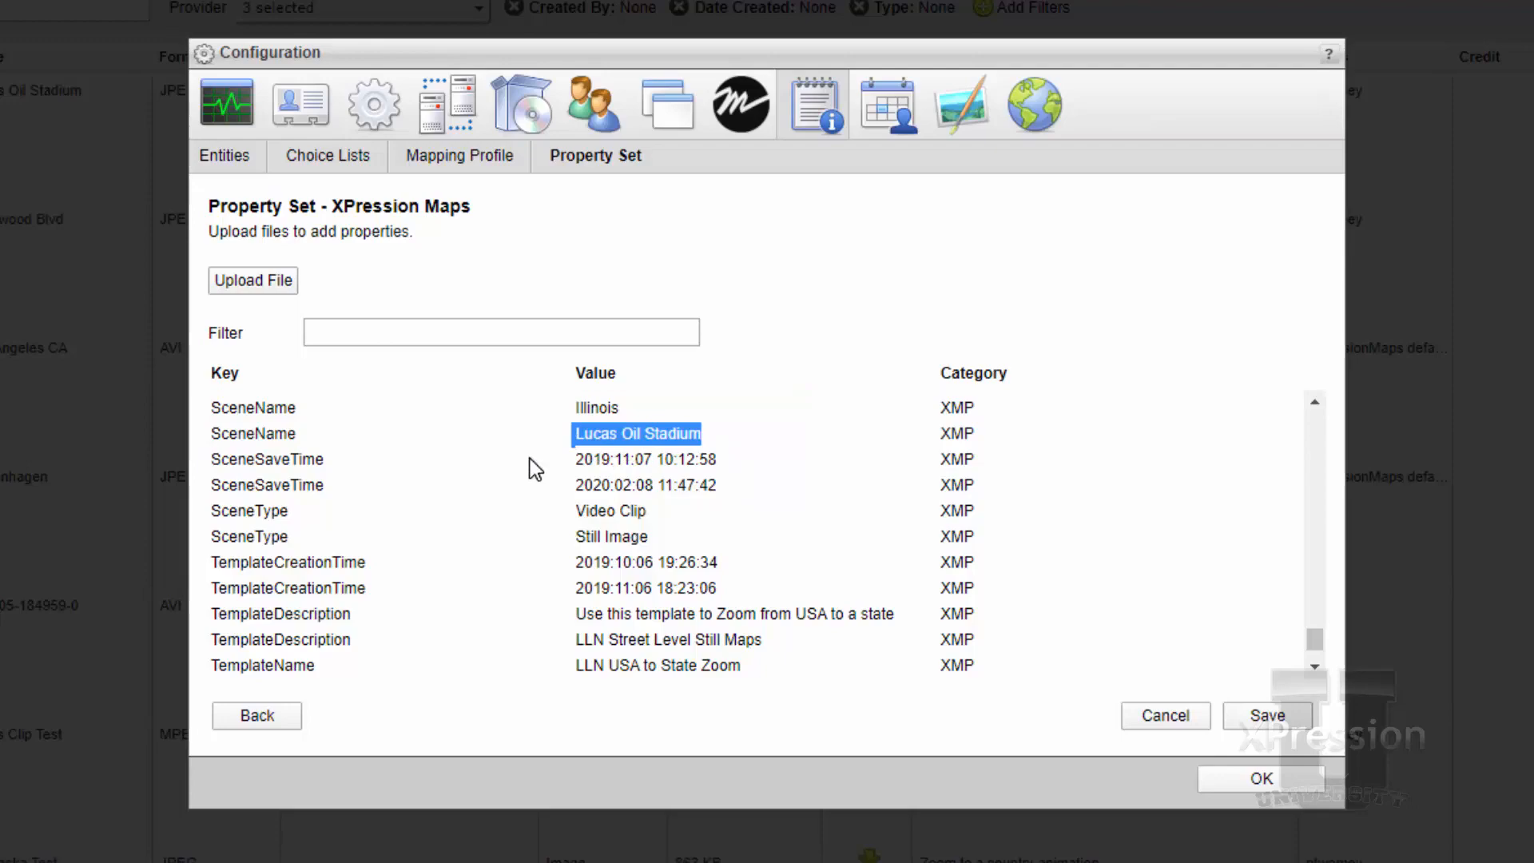
scroll(530, 458, down, 3)
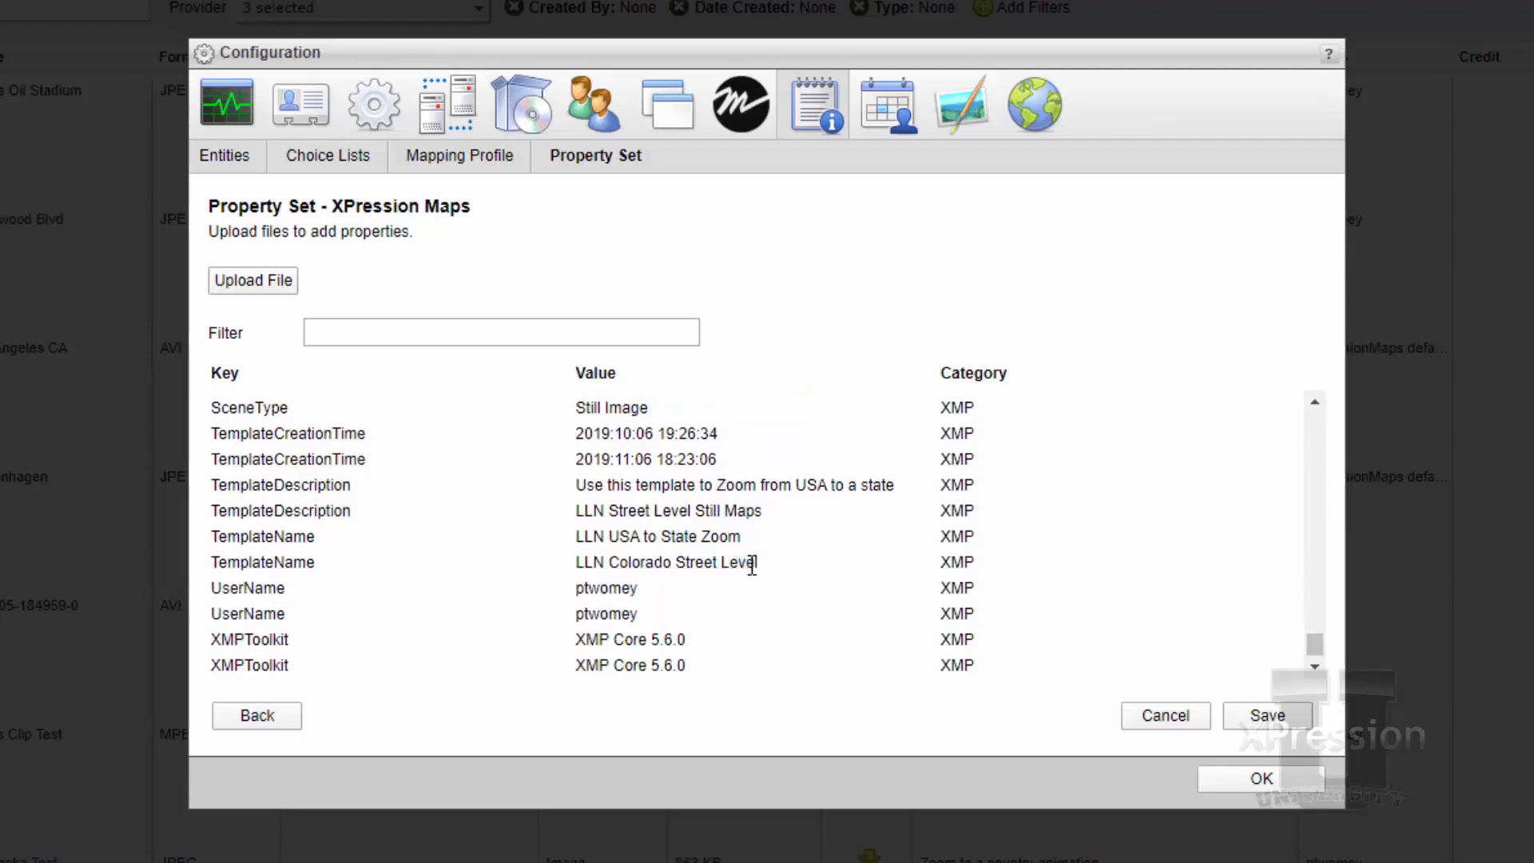
drag(756, 564, 609, 569)
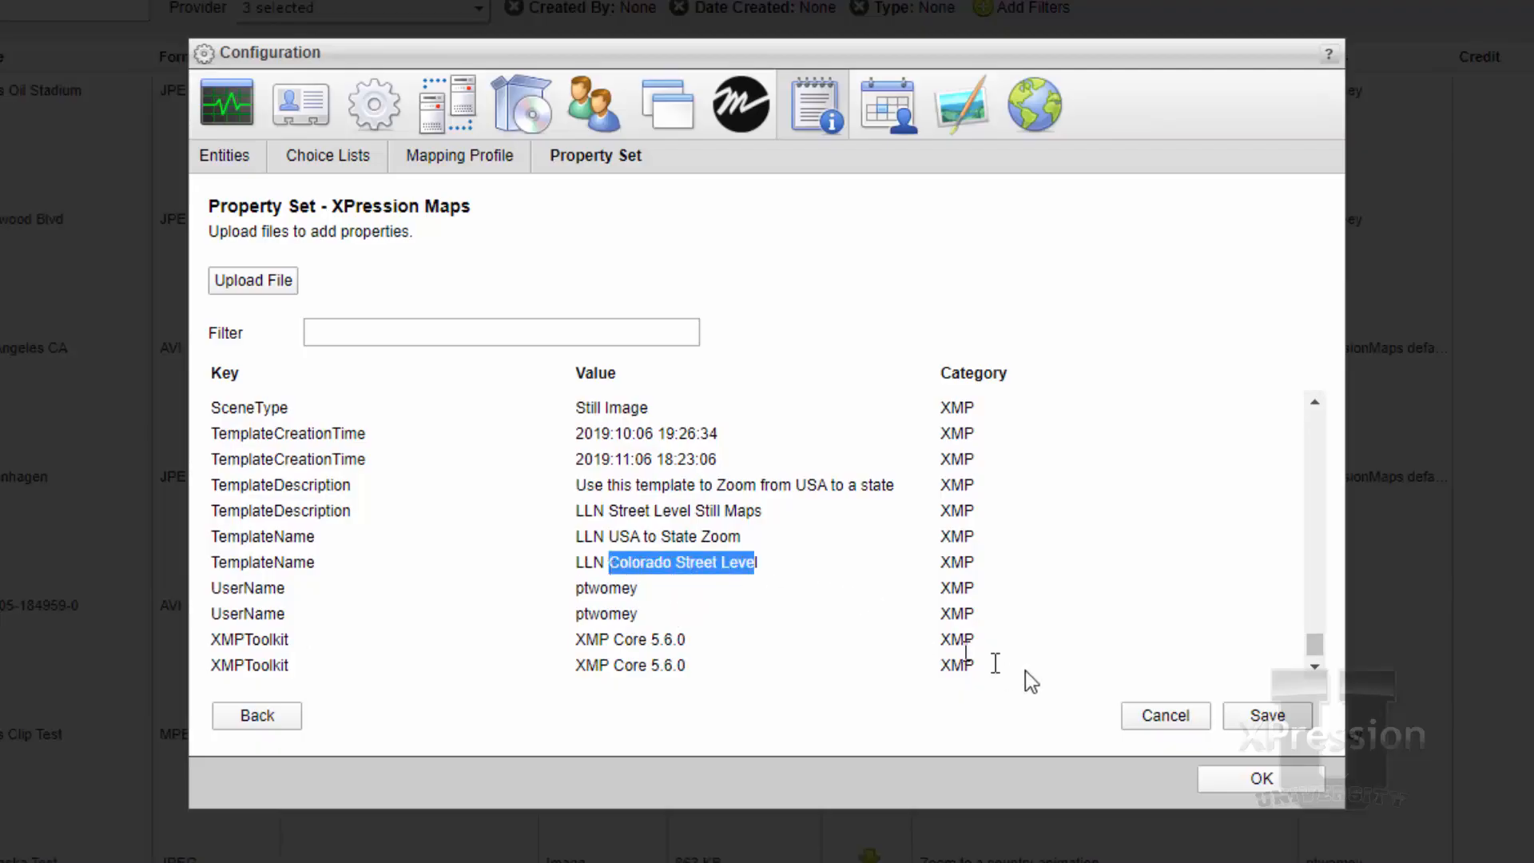
click(1181, 723)
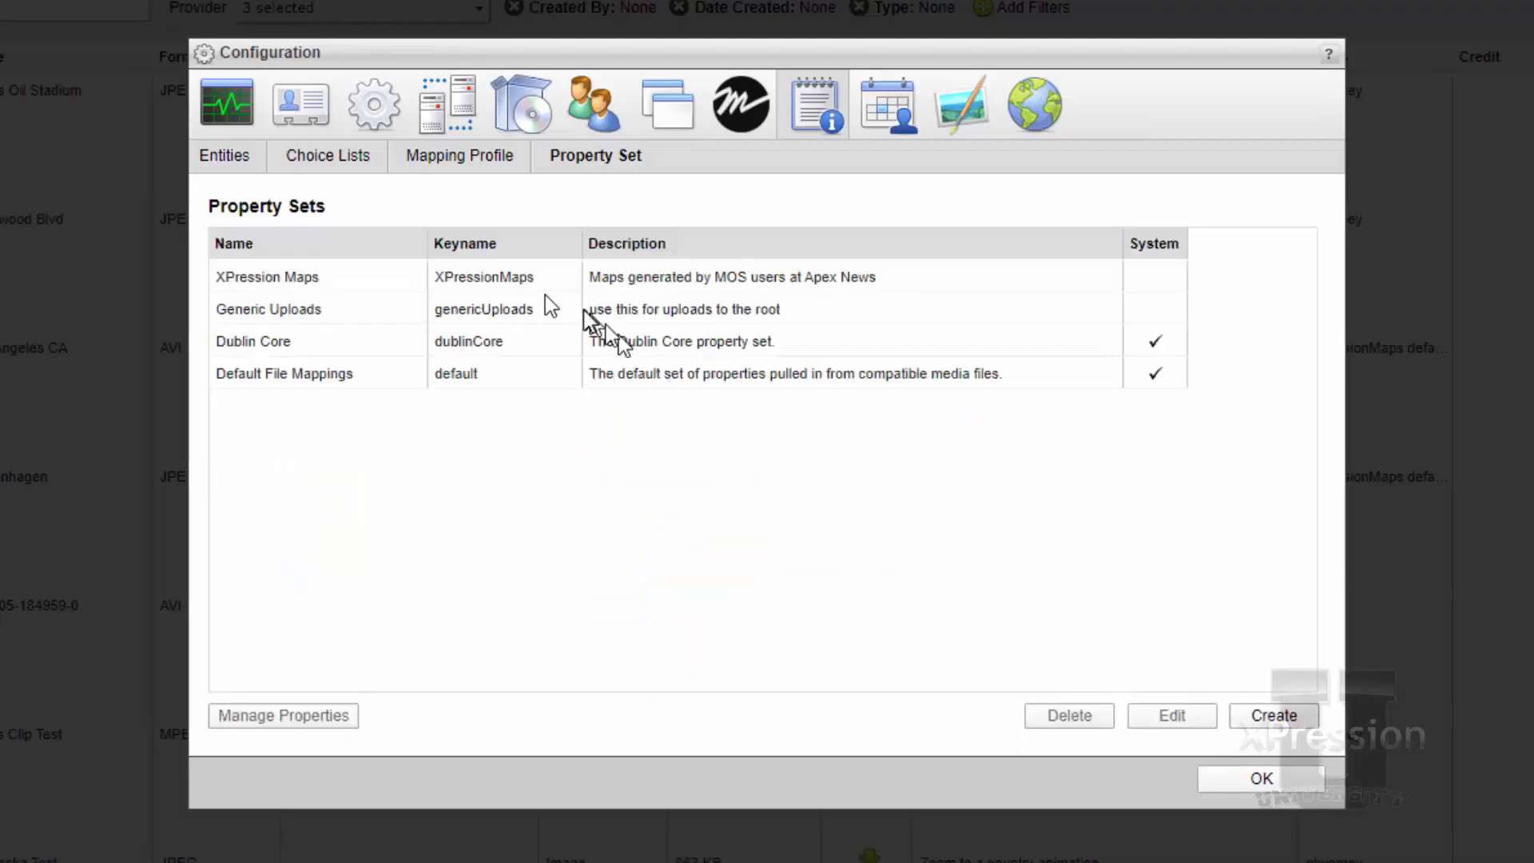
Return to the mapping profiles and open the mappings of the XPression Maps profile
click(259, 283)
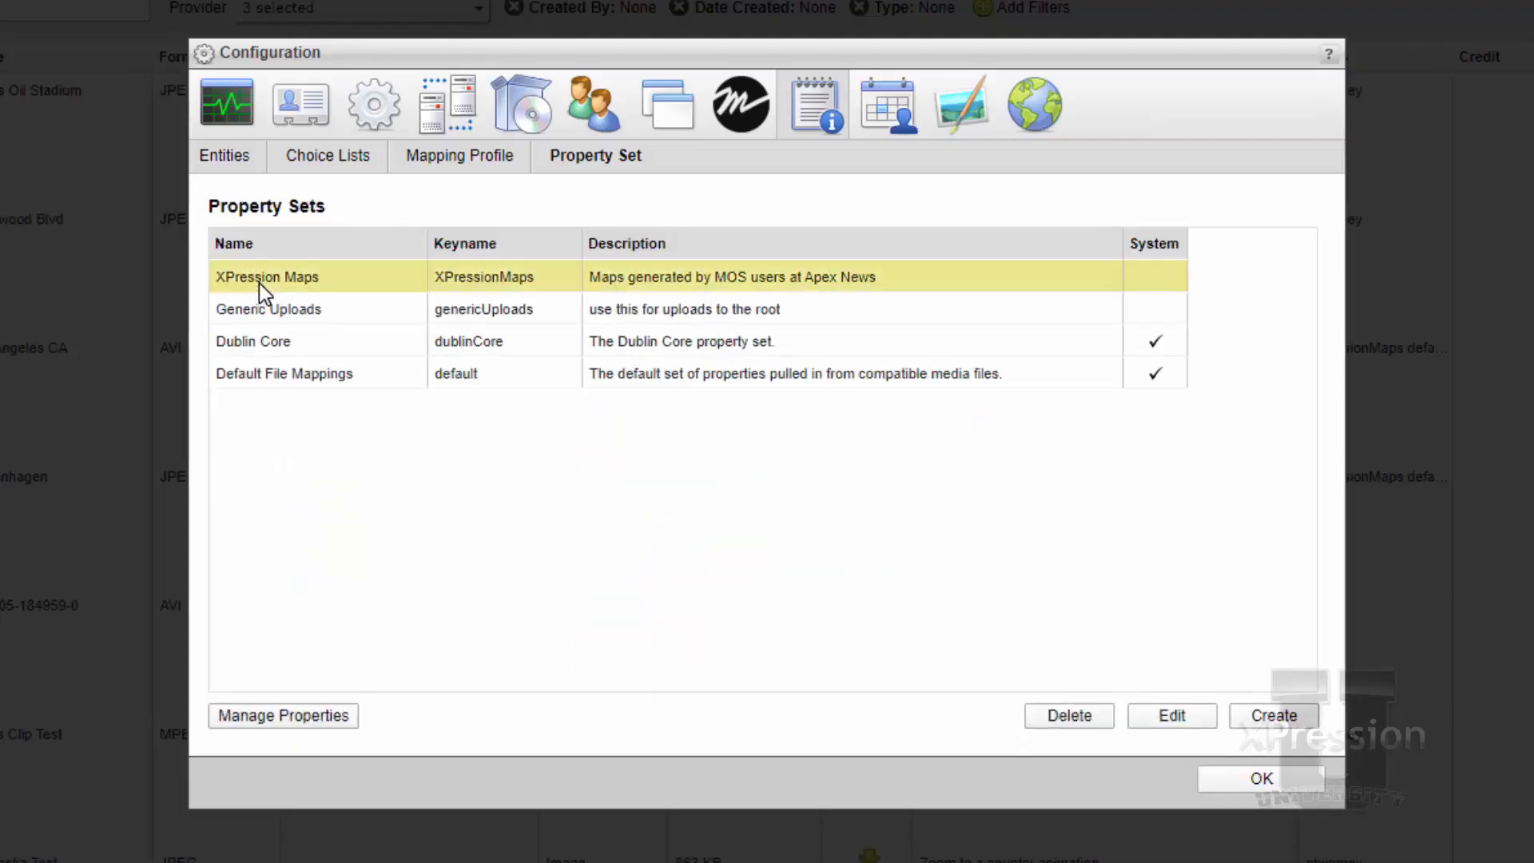
click(485, 158)
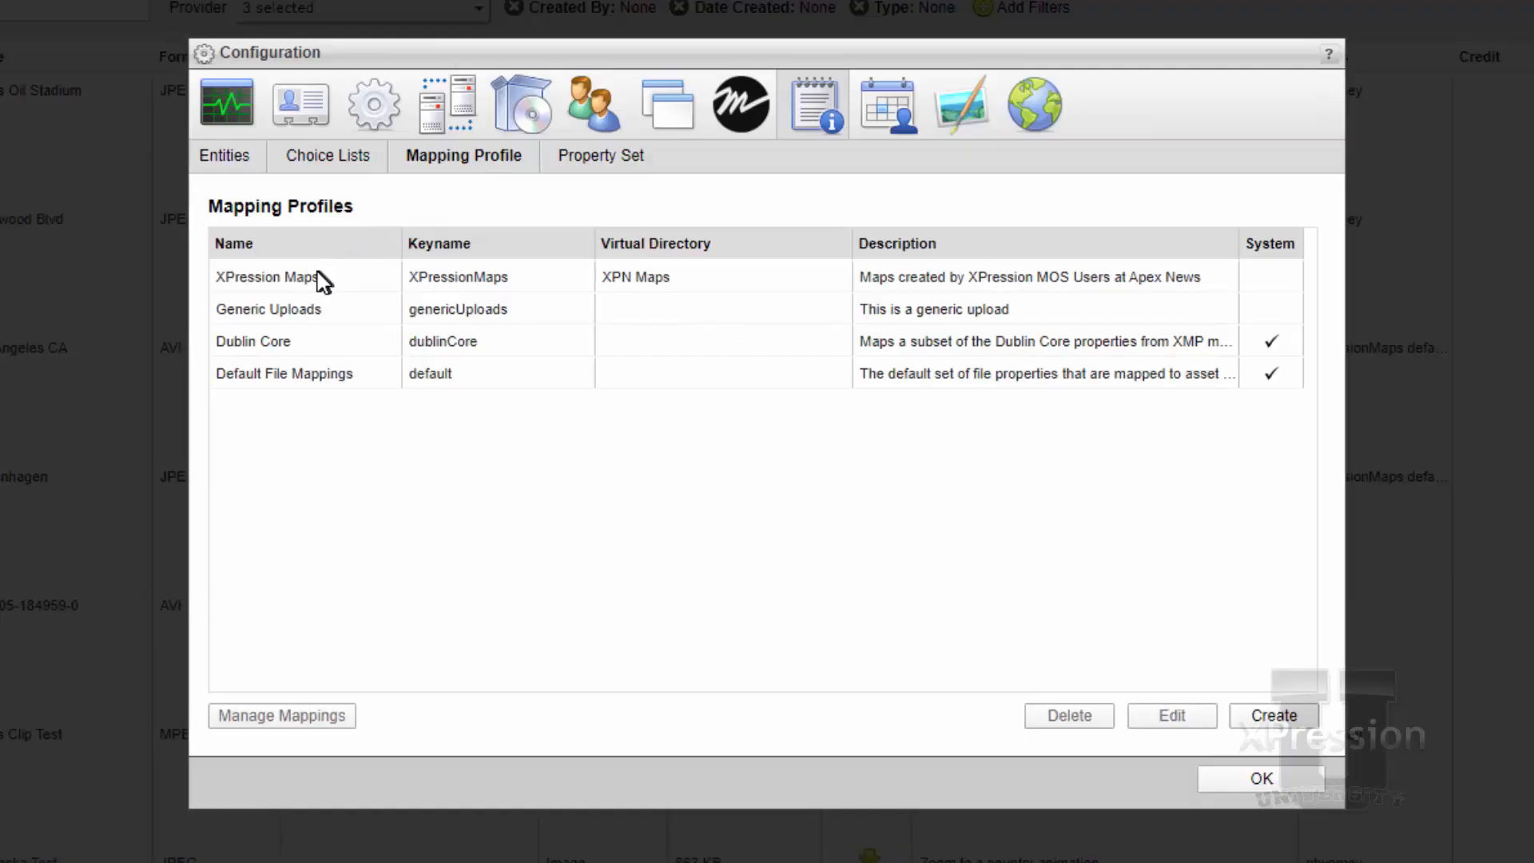
click(318, 274)
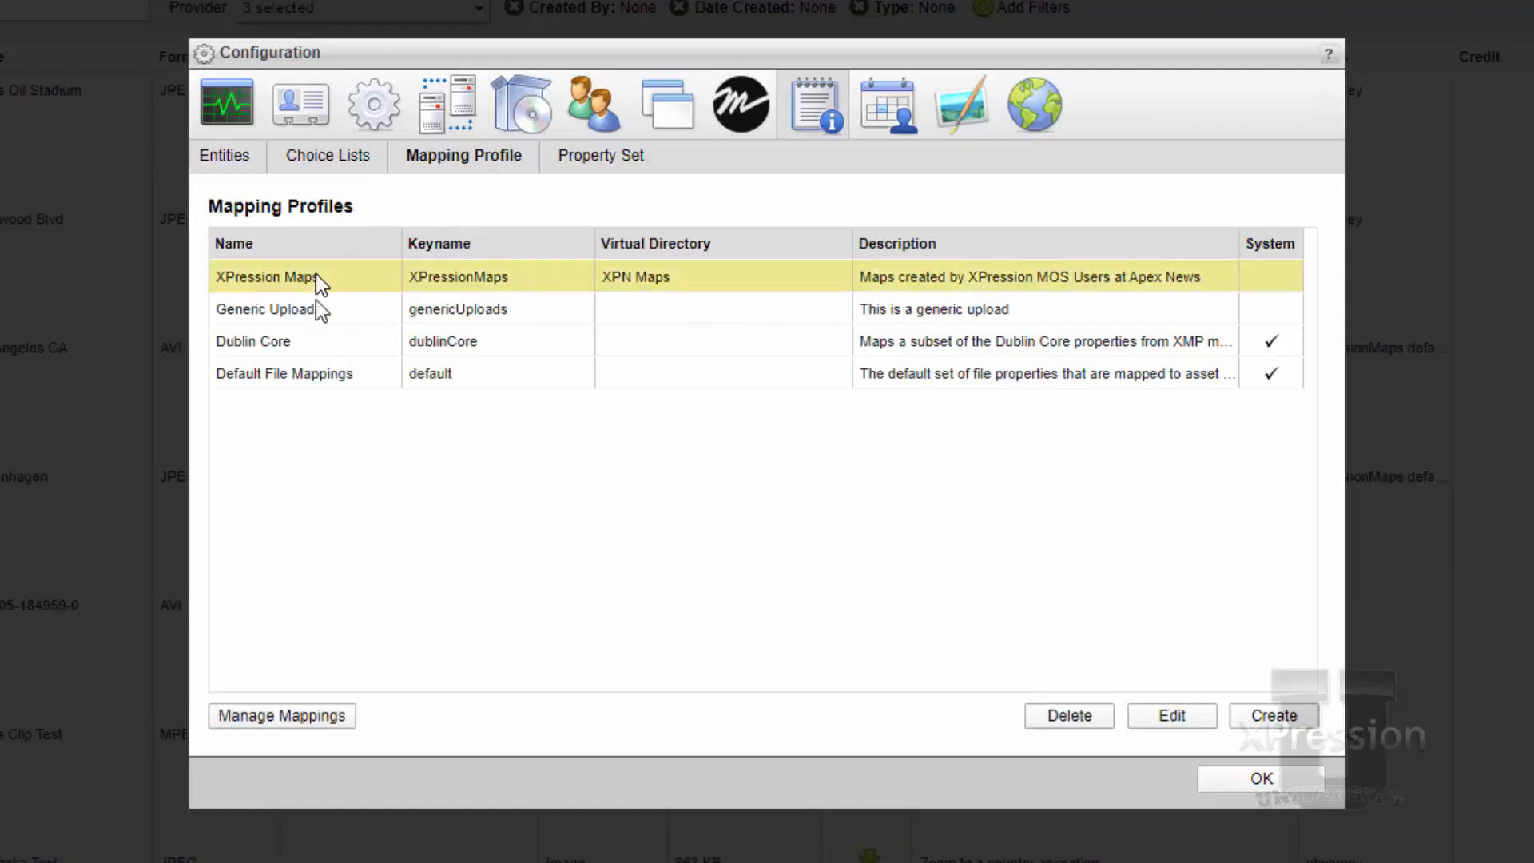
click(318, 715)
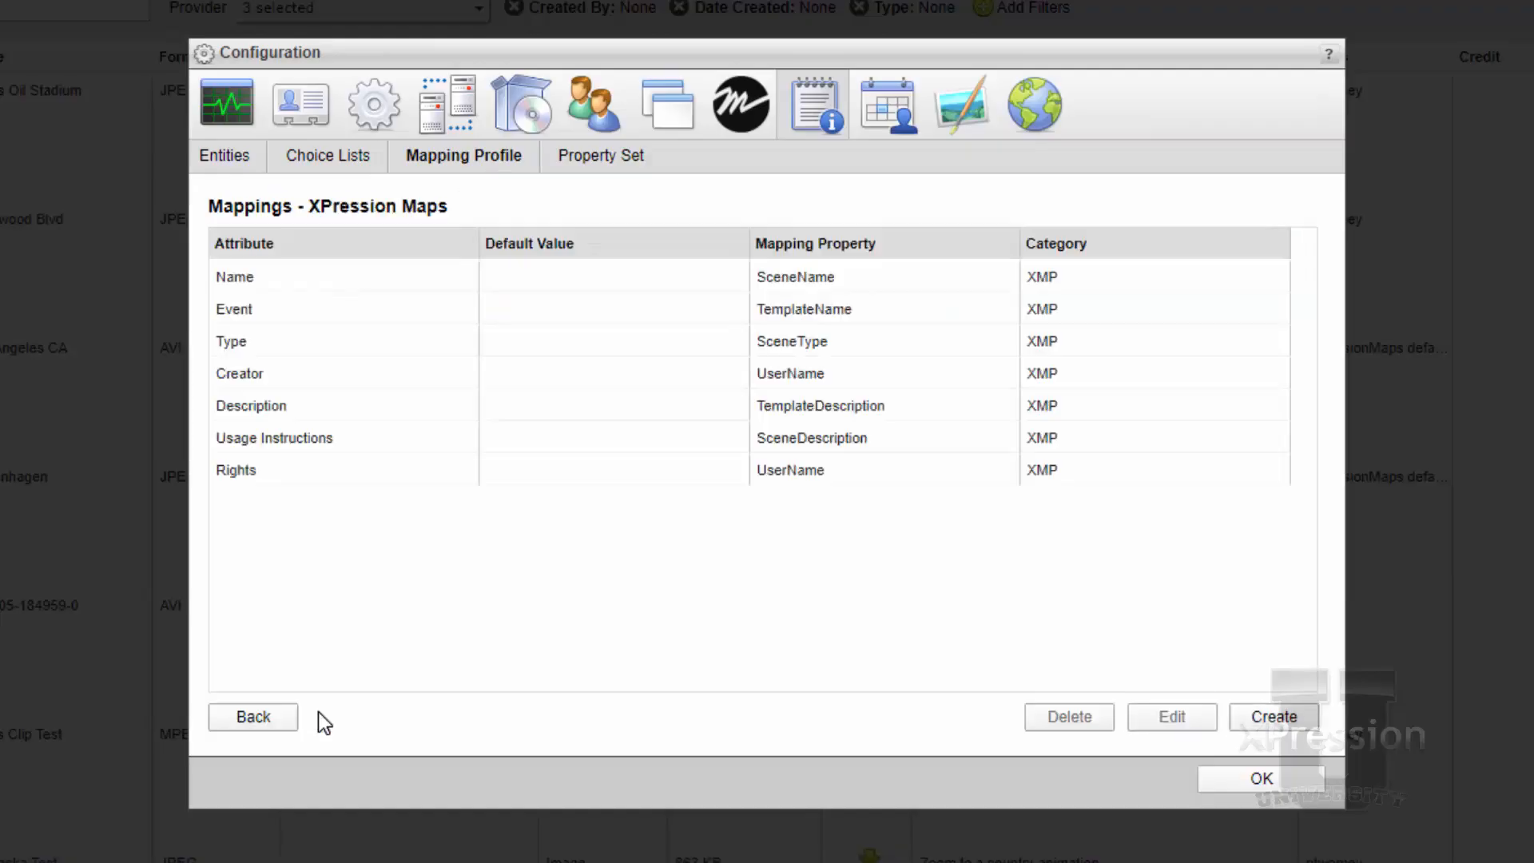
Examine which mapping property each attribute uses, covering Name, Event, Type, Creator, Rights, Usage Instructions and Description
click(352, 289)
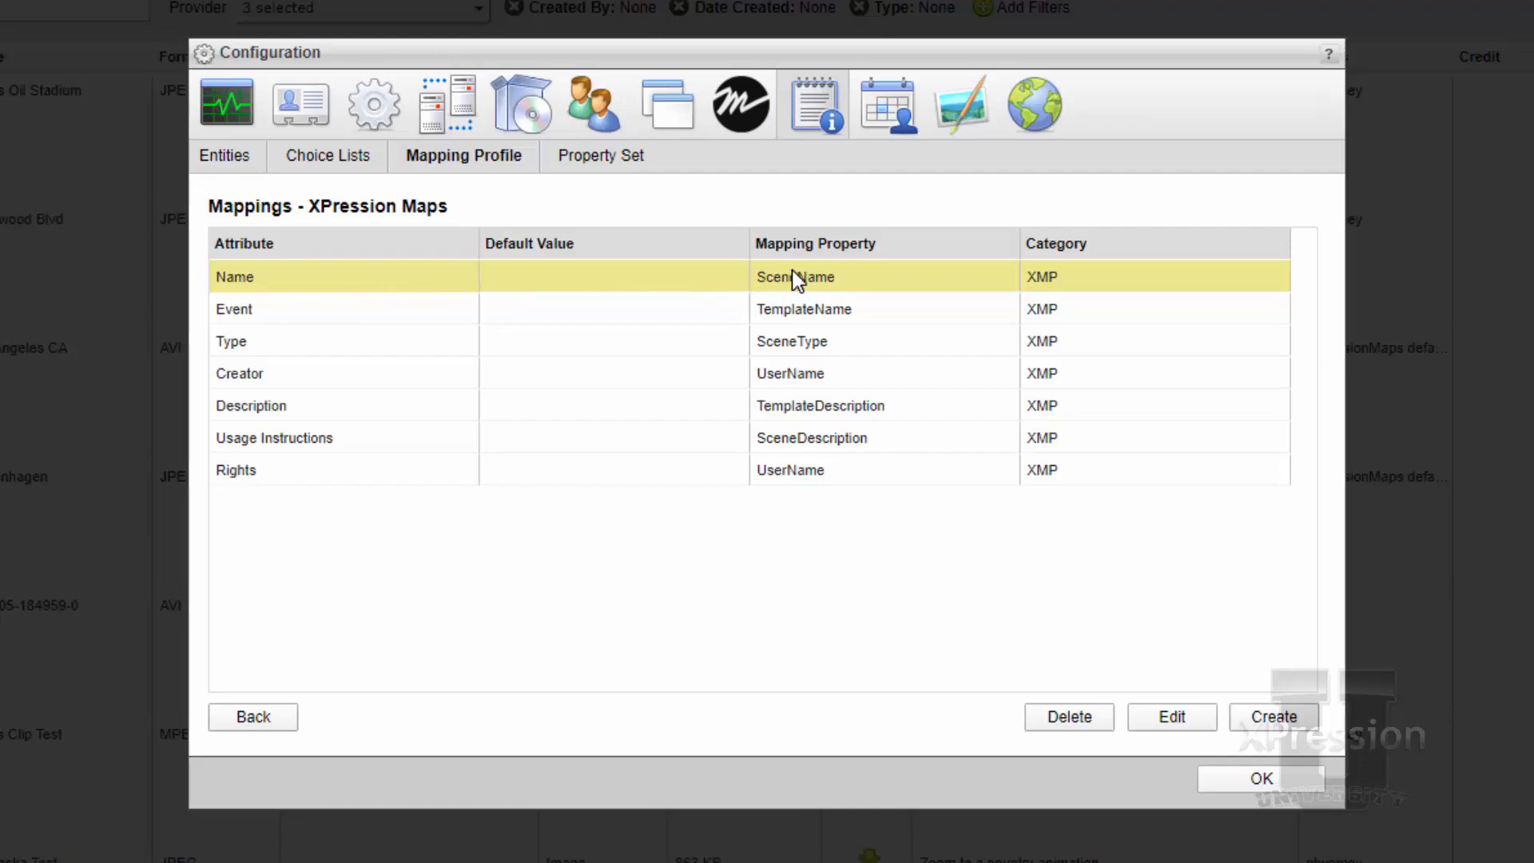
click(447, 316)
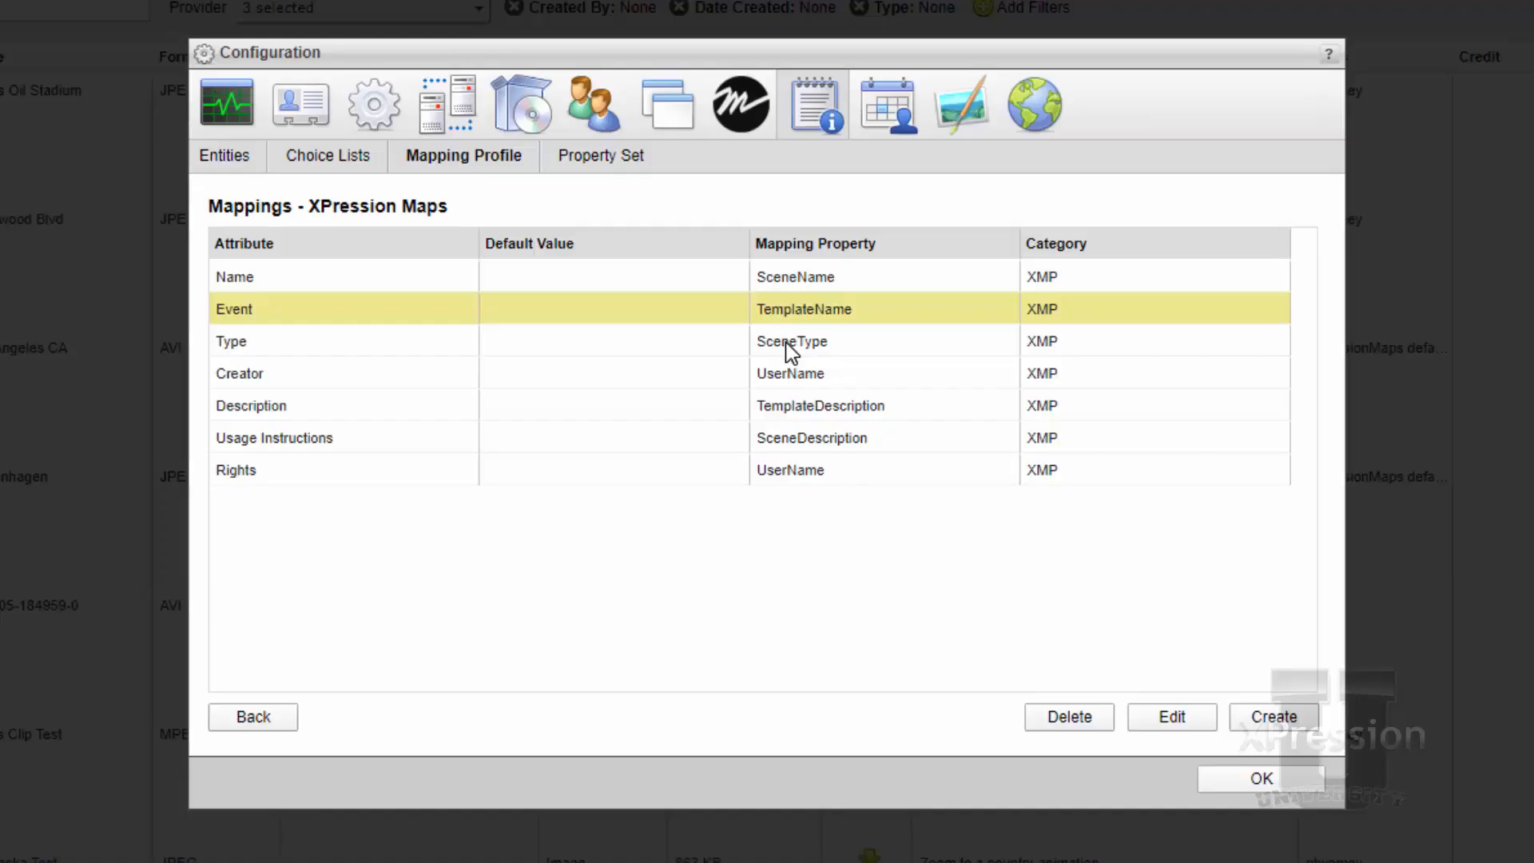
click(785, 342)
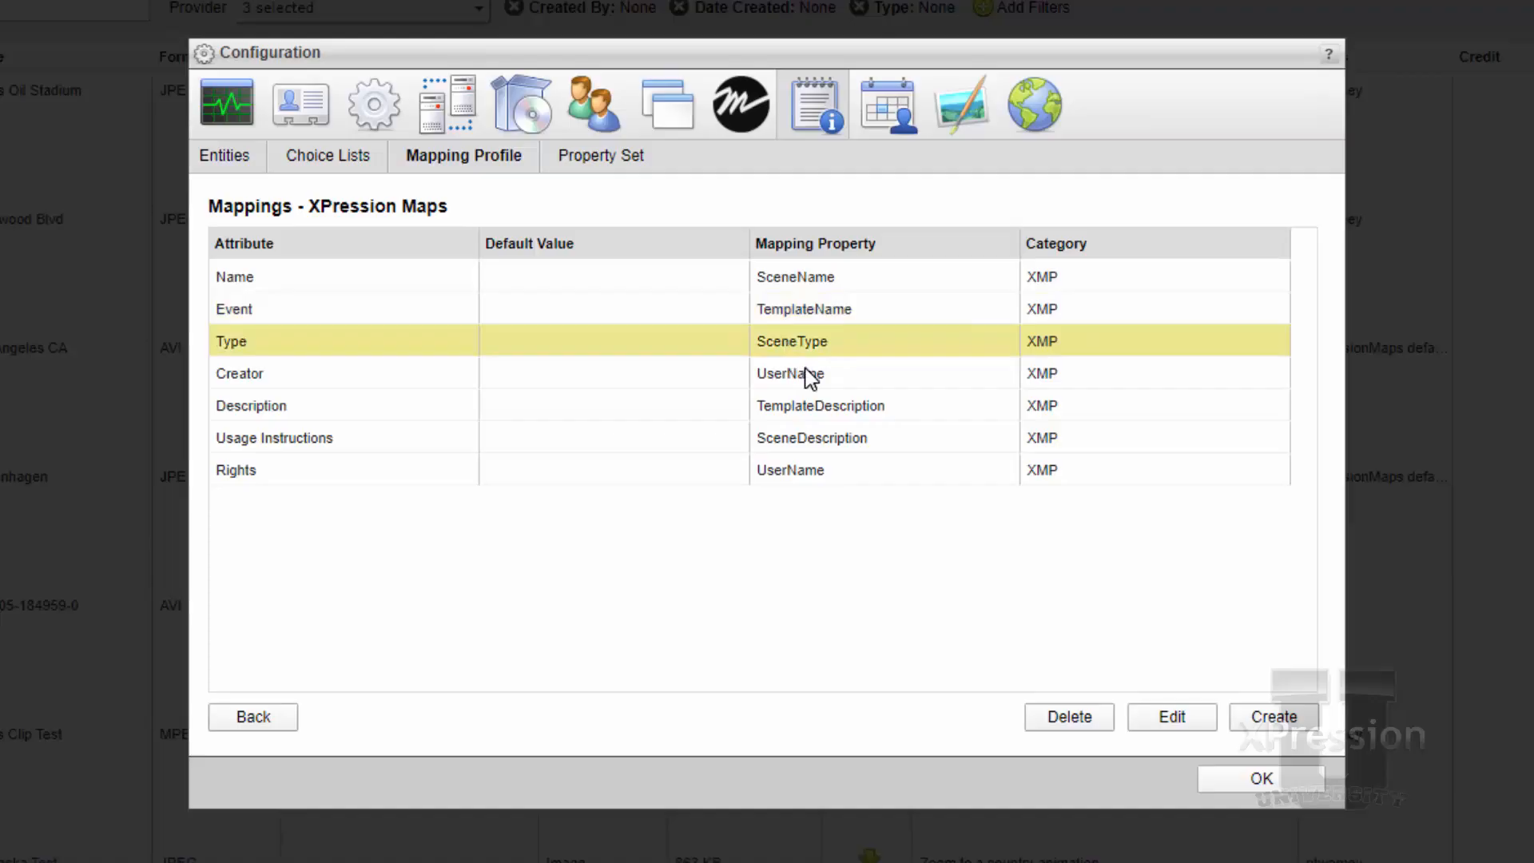
click(807, 374)
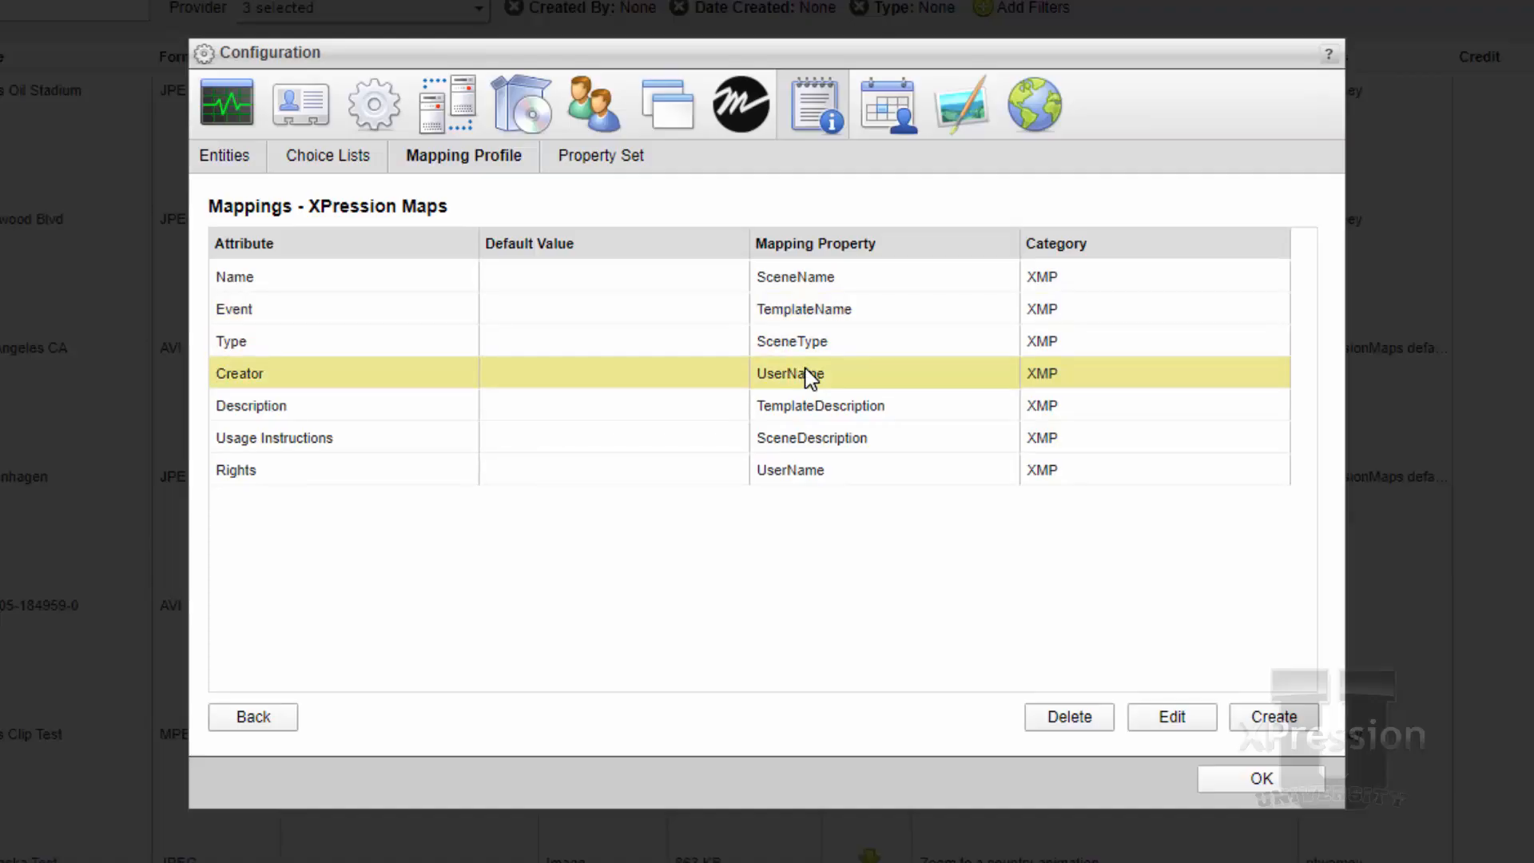
click(835, 471)
click(848, 438)
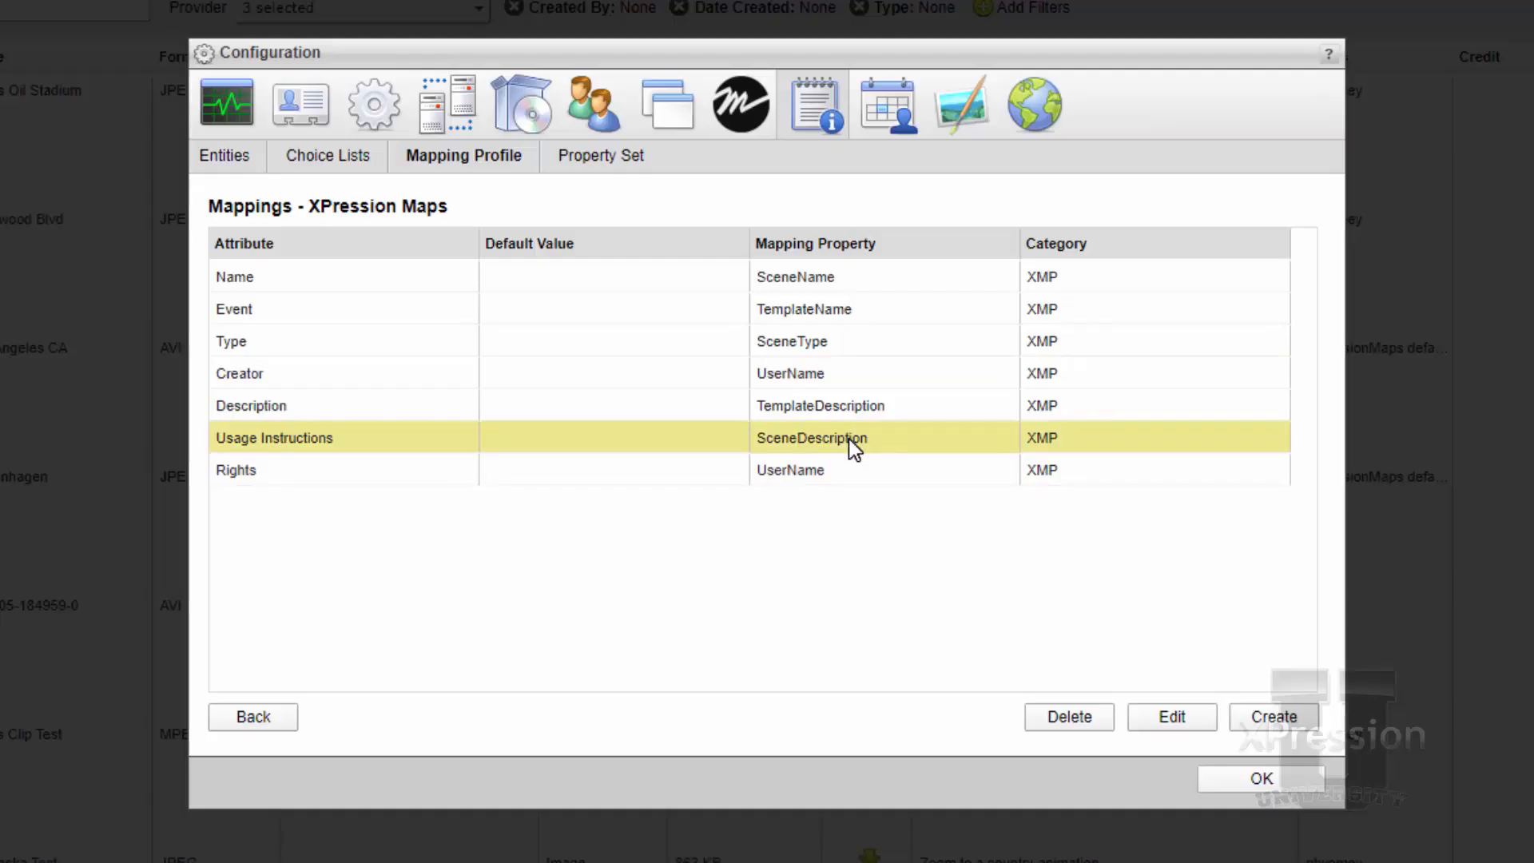
click(941, 408)
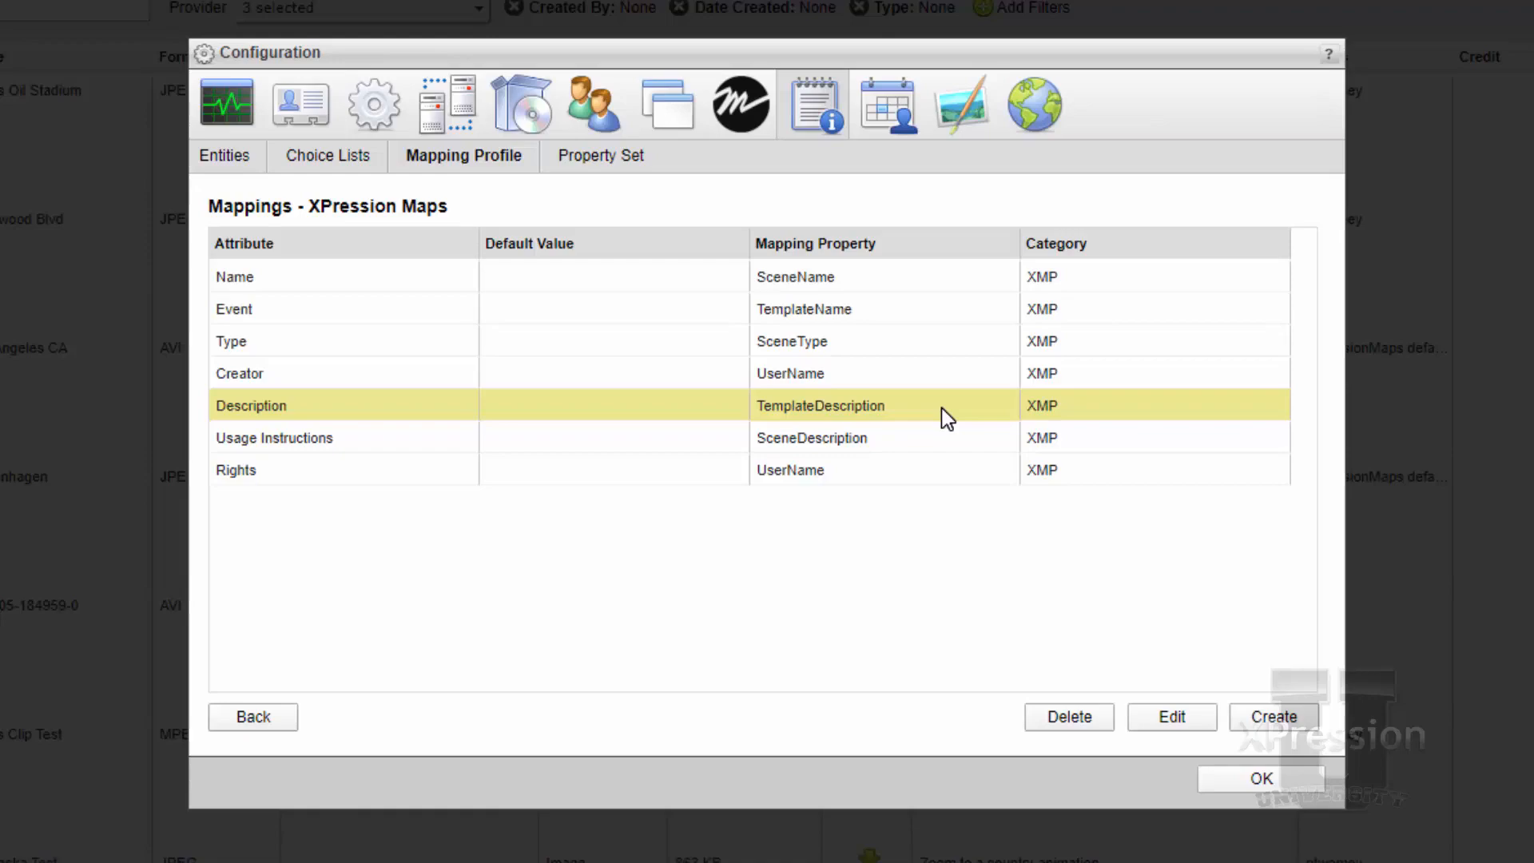
Start a new mapping for the Editorial Instructions attribute, using the XPression Maps property set
click(1264, 721)
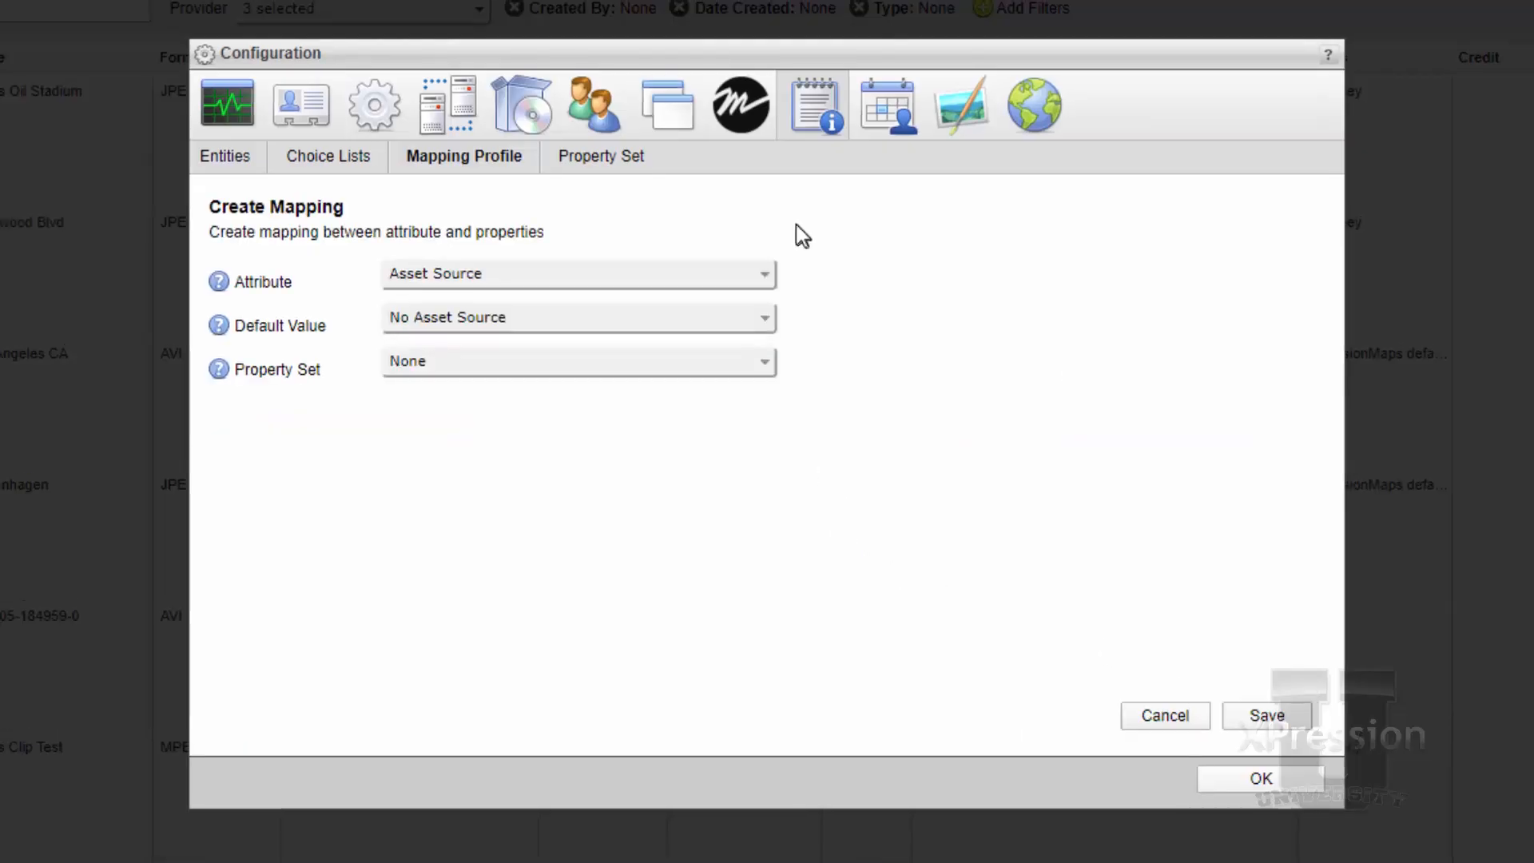
click(746, 275)
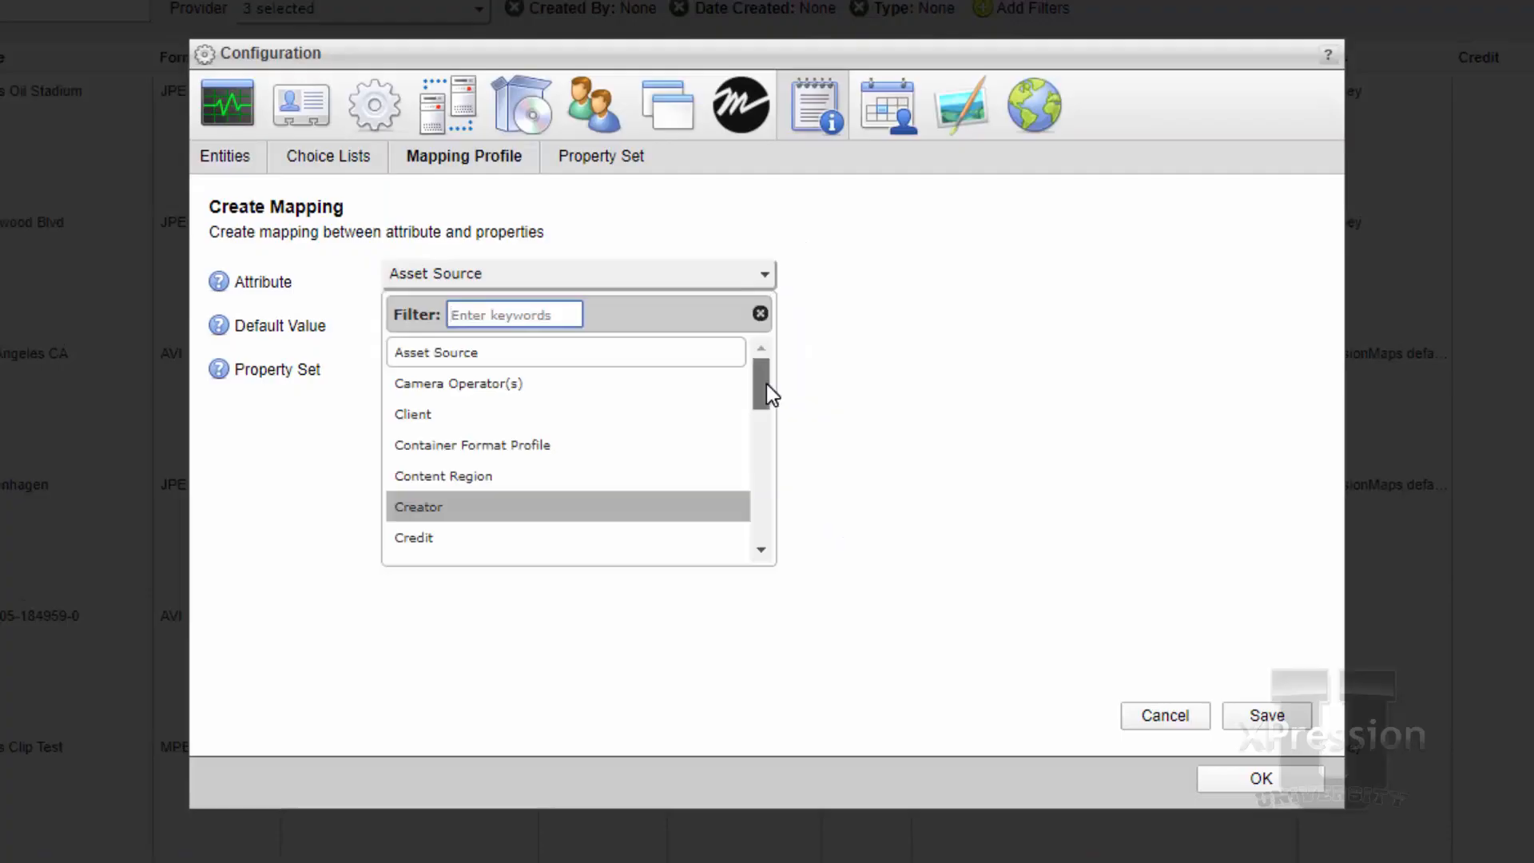
drag(766, 388, 754, 434)
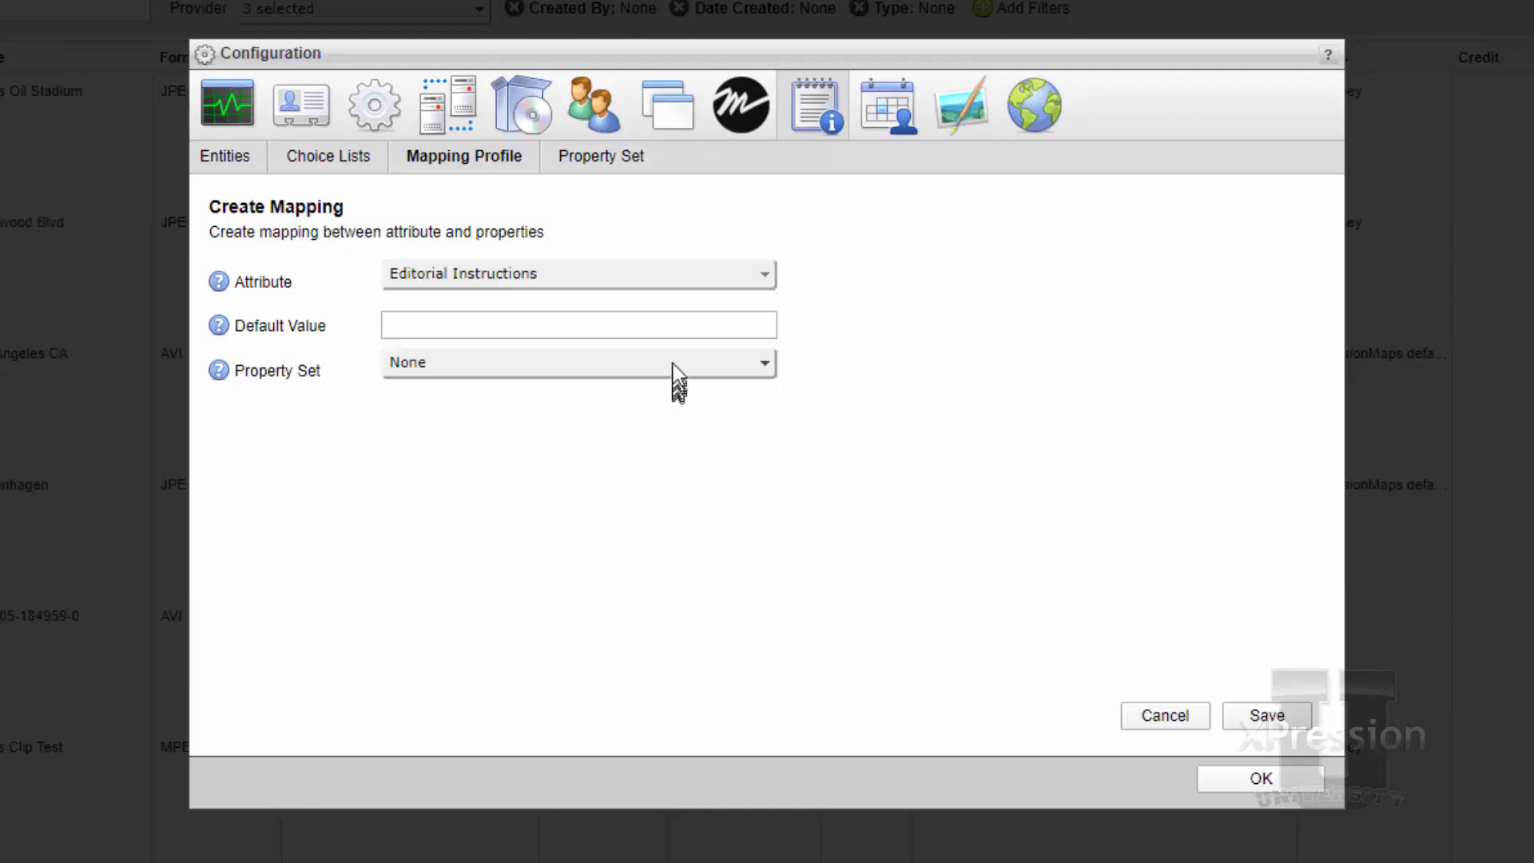
click(674, 361)
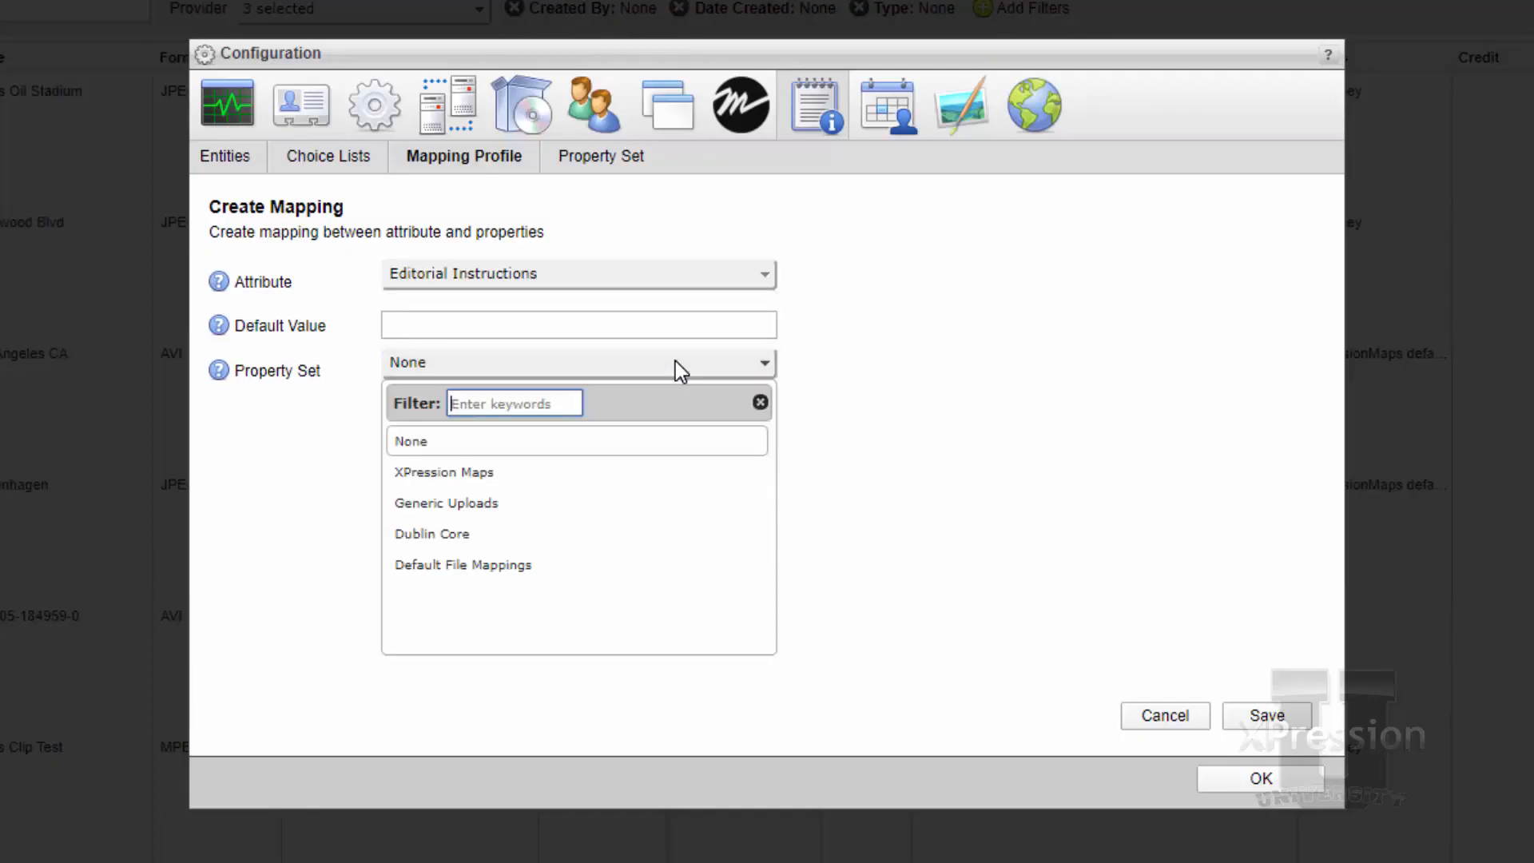
click(462, 465)
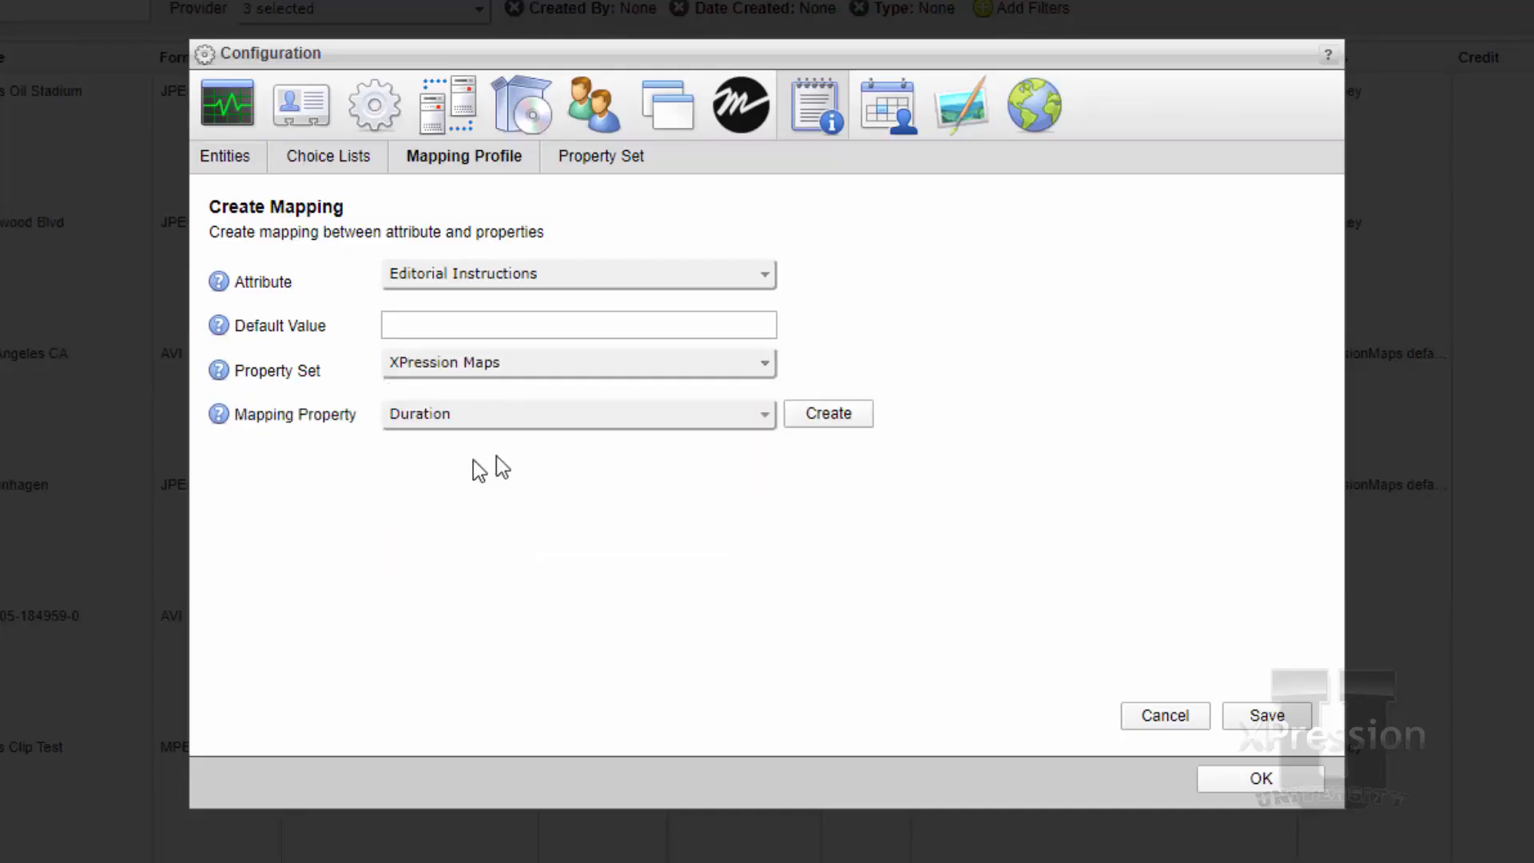
Map Editorial Instructions to the SafeTitleName property under XMP, save the mapping and close the configuration
click(727, 419)
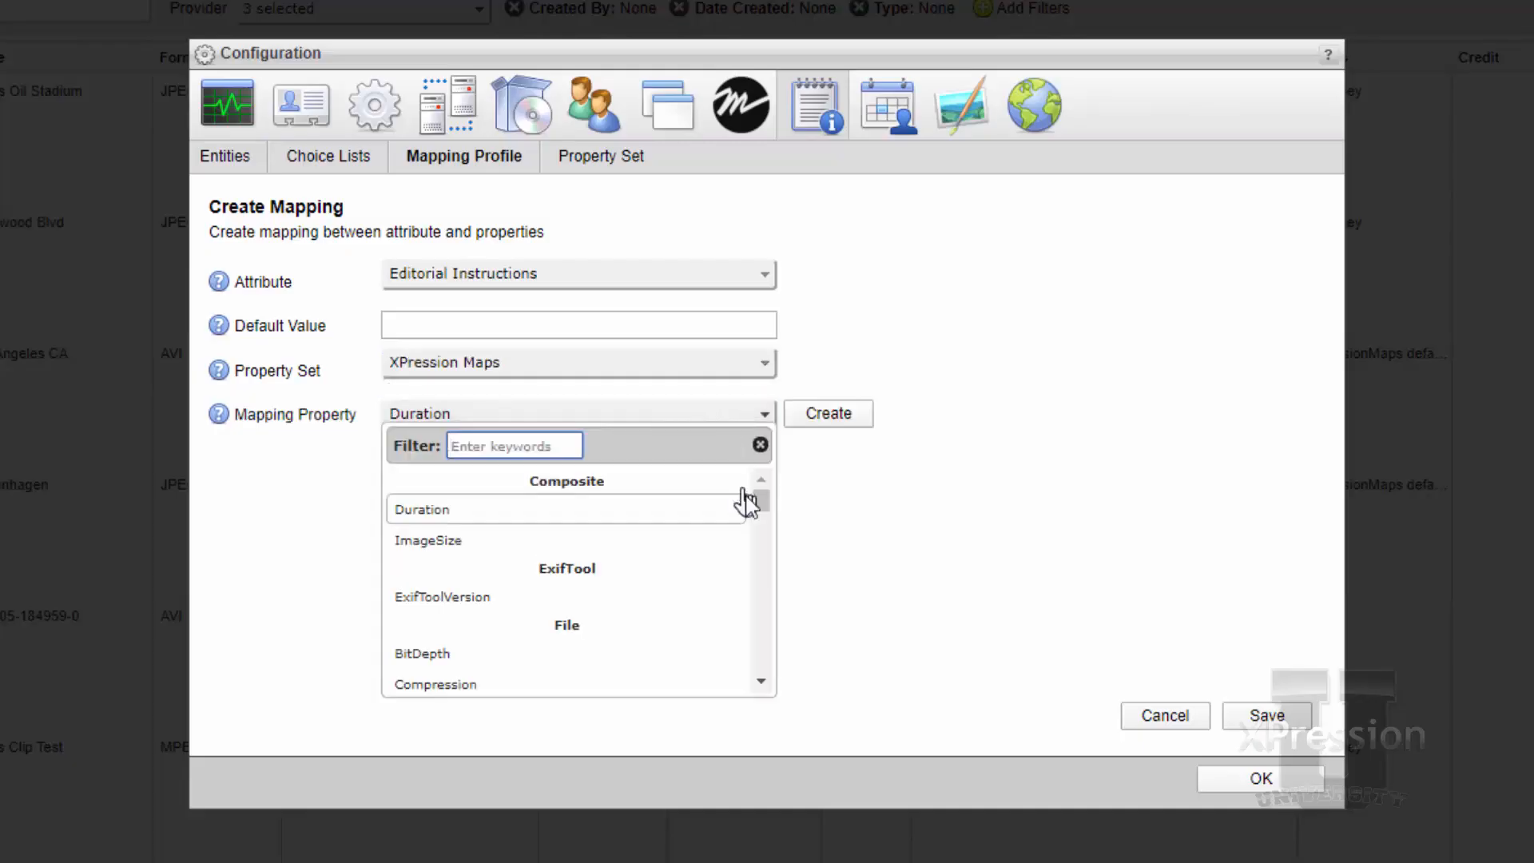
scroll(742, 503, down, 5)
scroll(745, 518, down, 10)
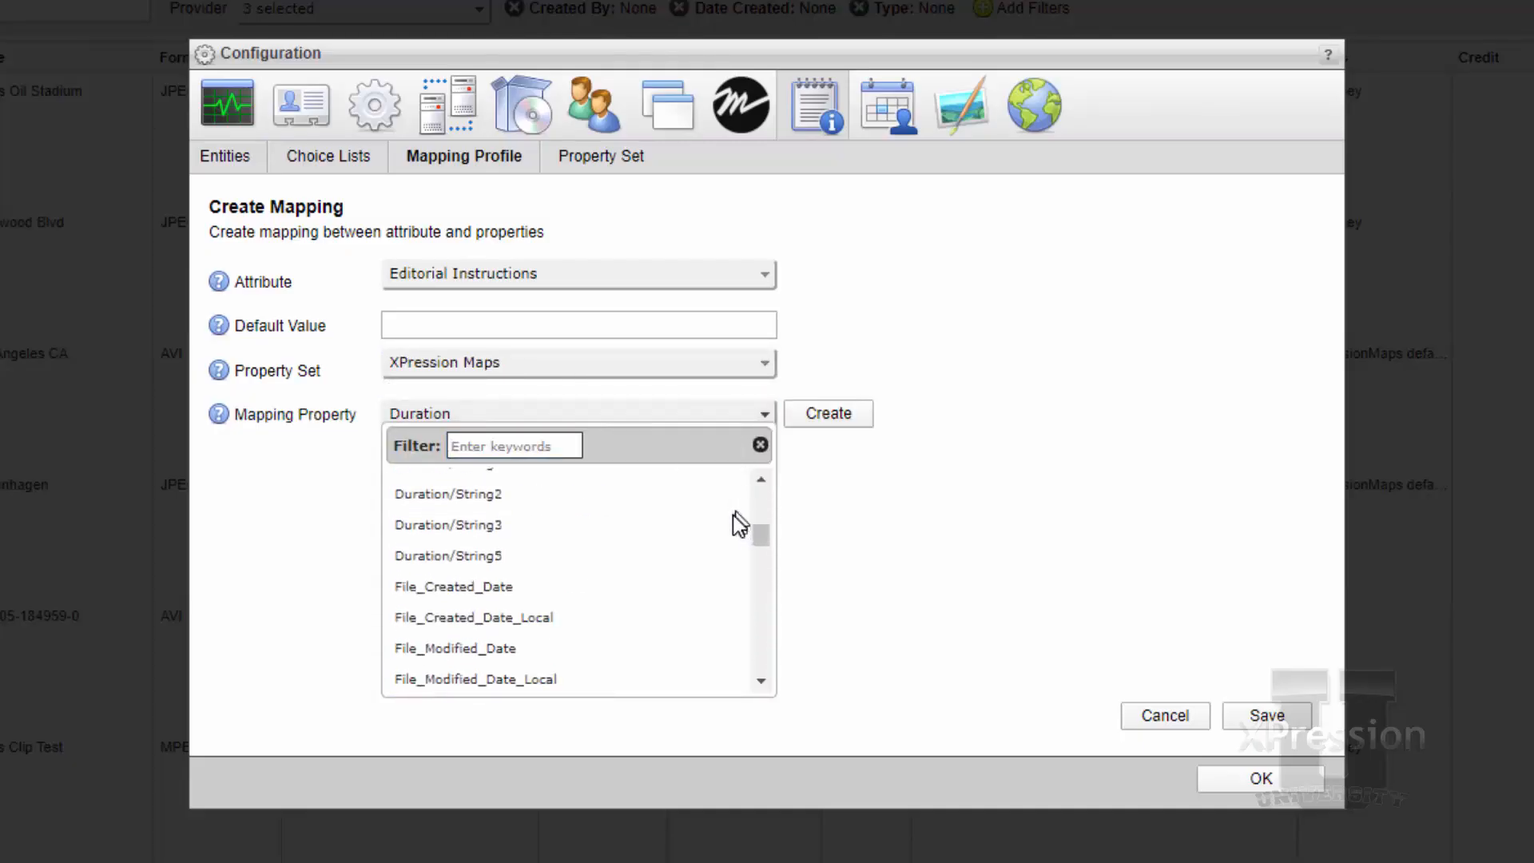
scroll(724, 520, down, 10)
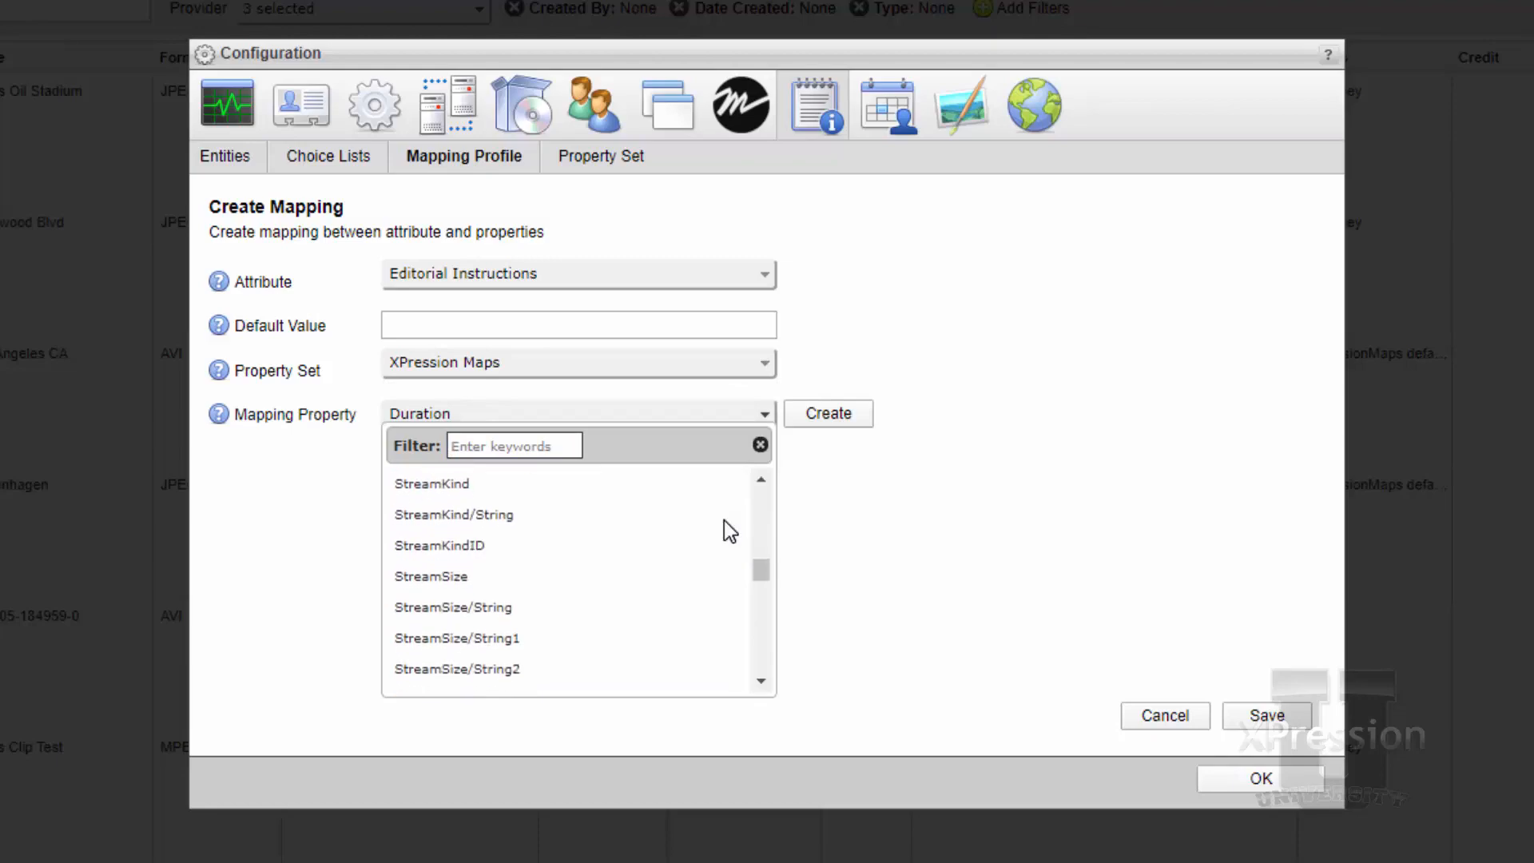
scroll(724, 521, down, 10)
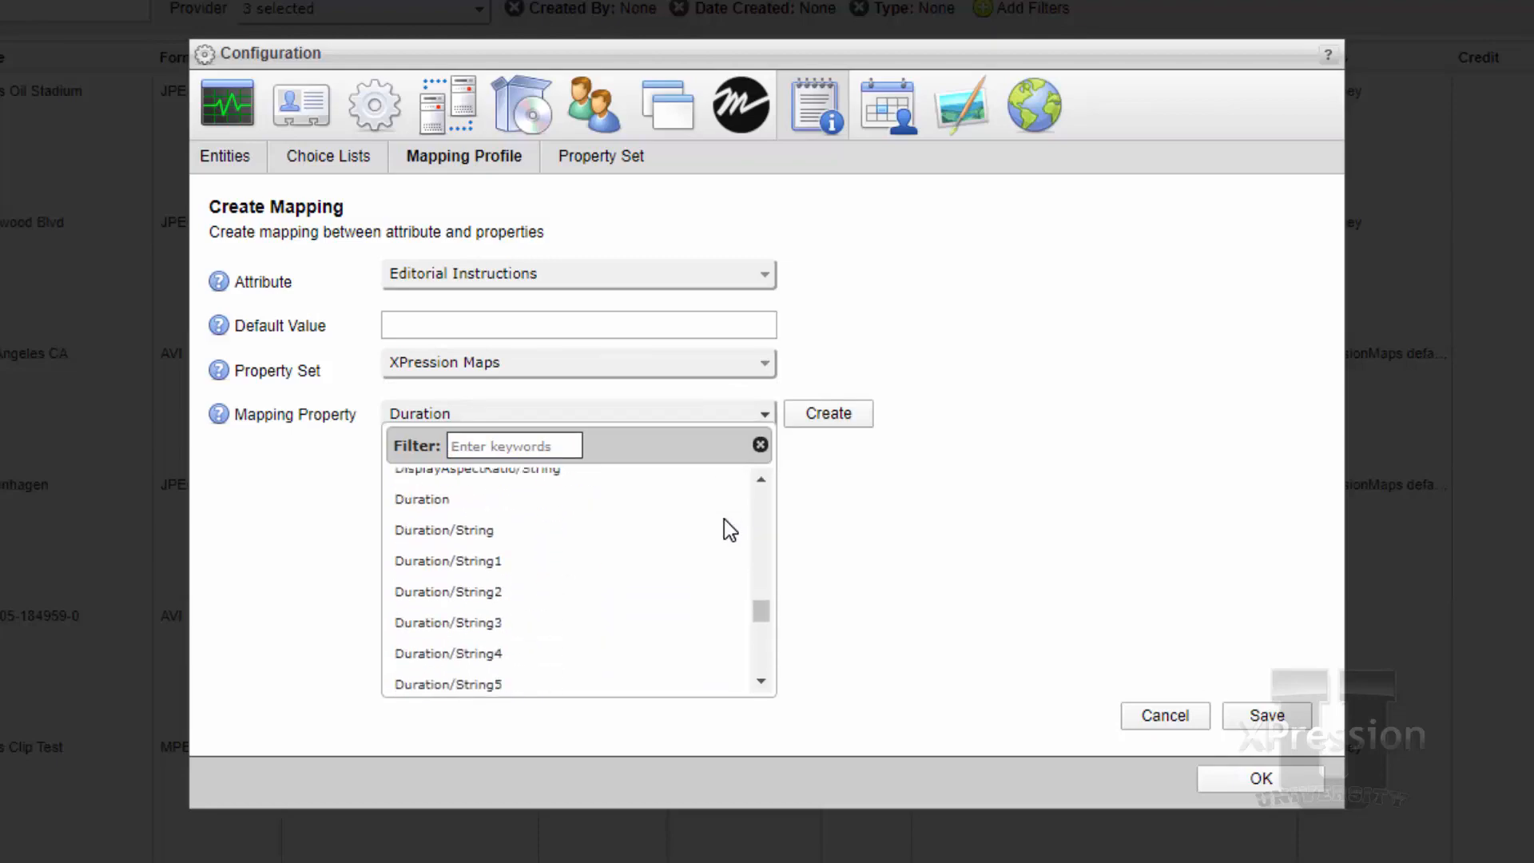
scroll(724, 519, down, 8)
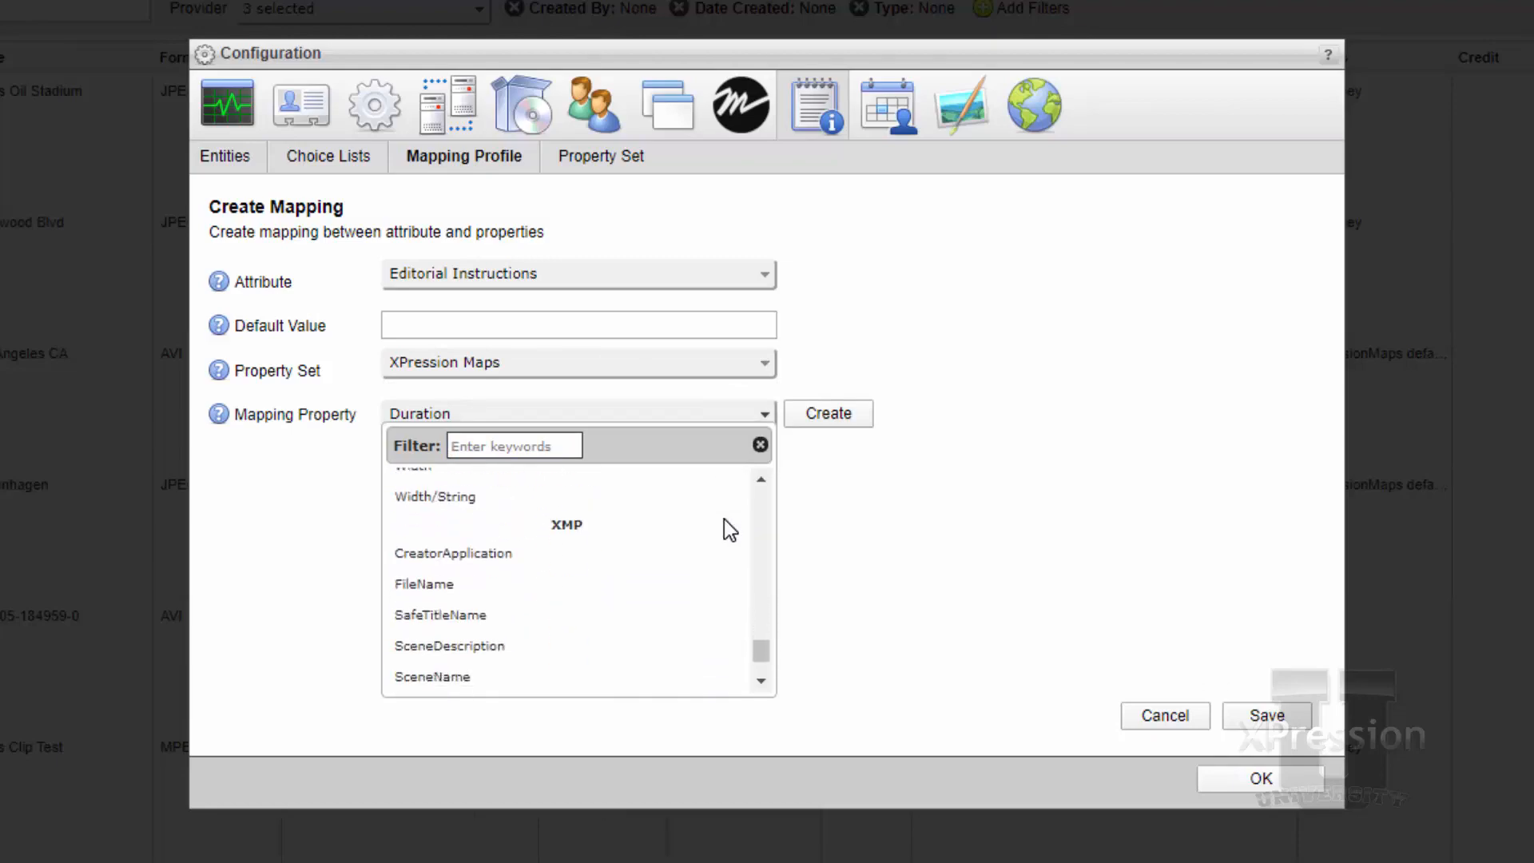
click(555, 605)
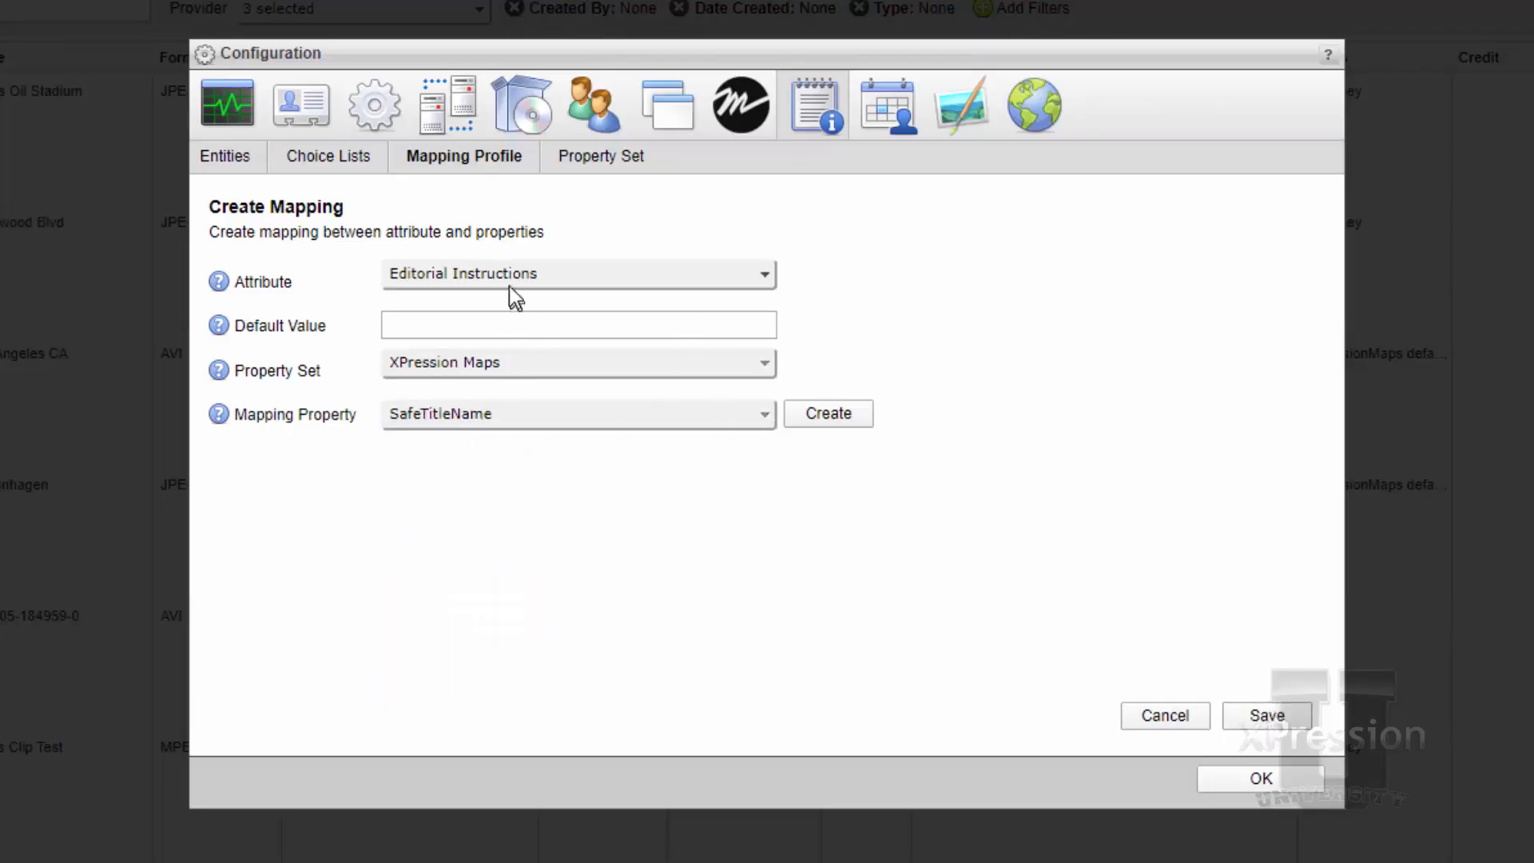
click(1268, 716)
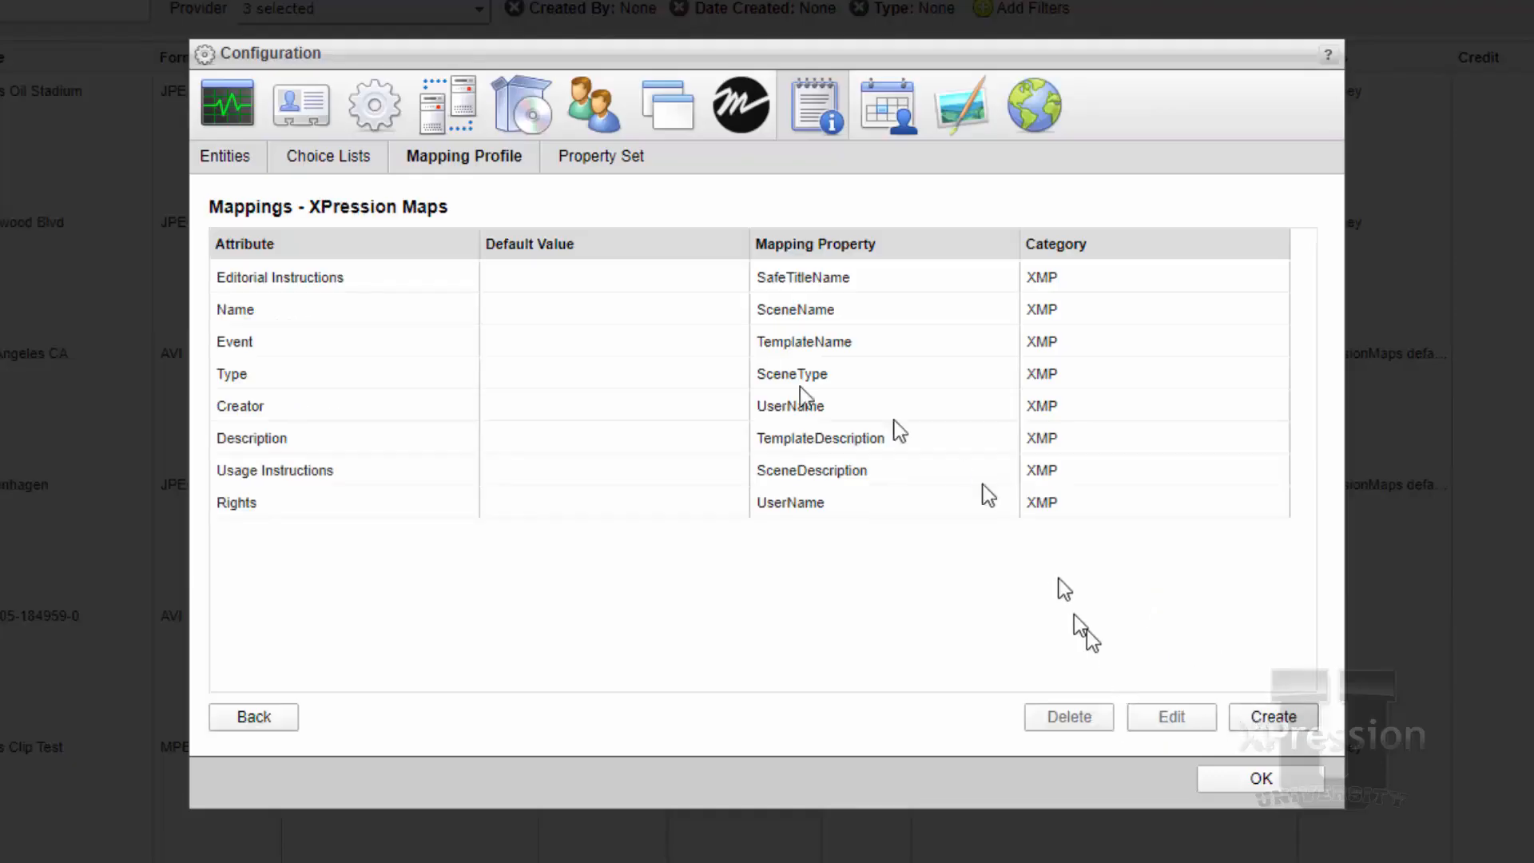
click(1293, 781)
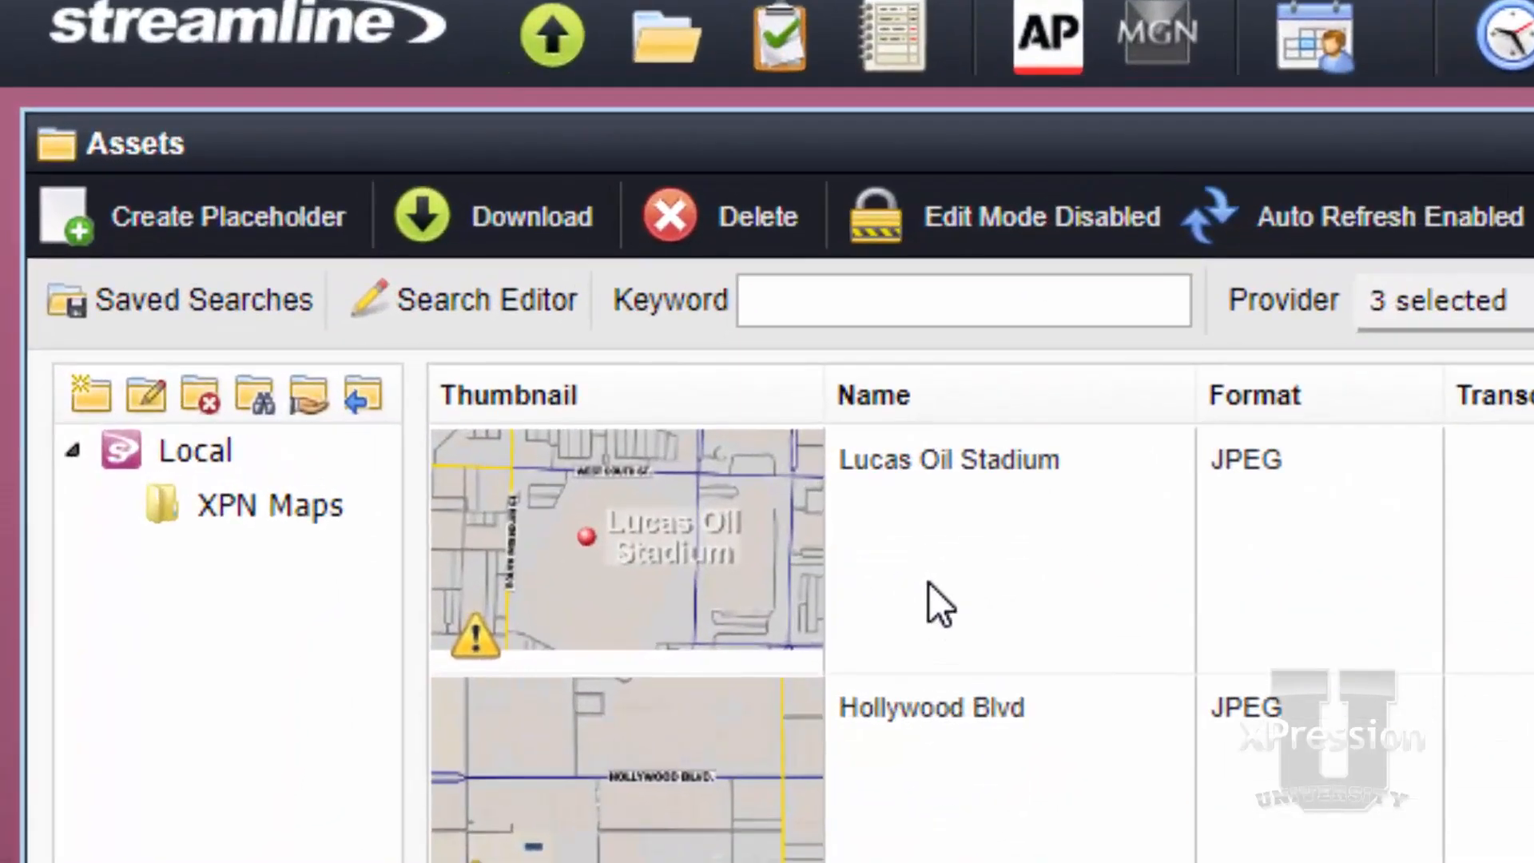
Examine the Lucas Oil Stadium asset's Description, Rights, Usage Instructions, Type and Event attributes in the asset list
click(719, 451)
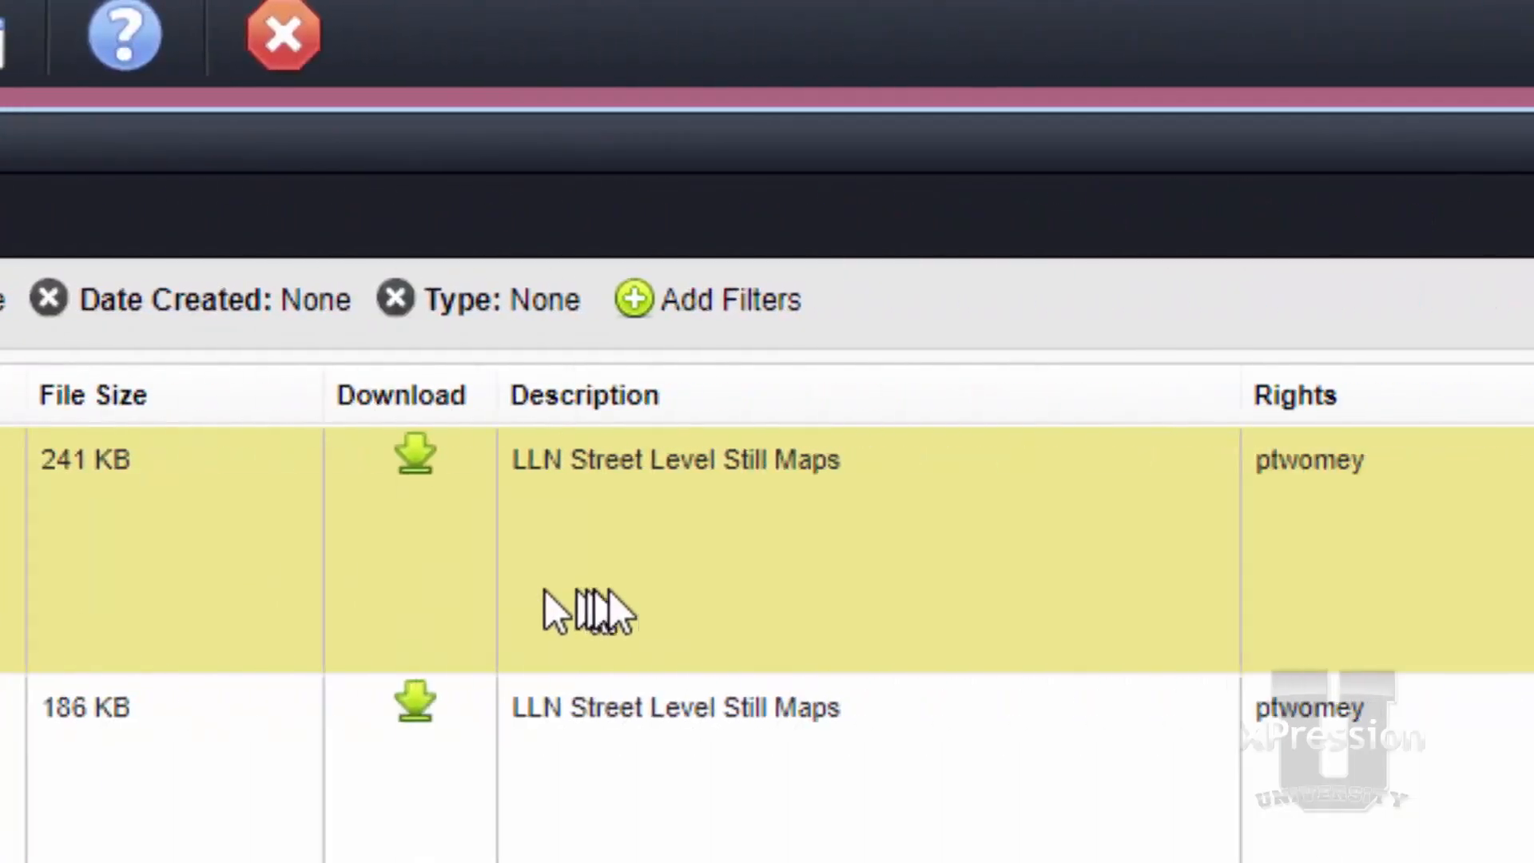
click(474, 582)
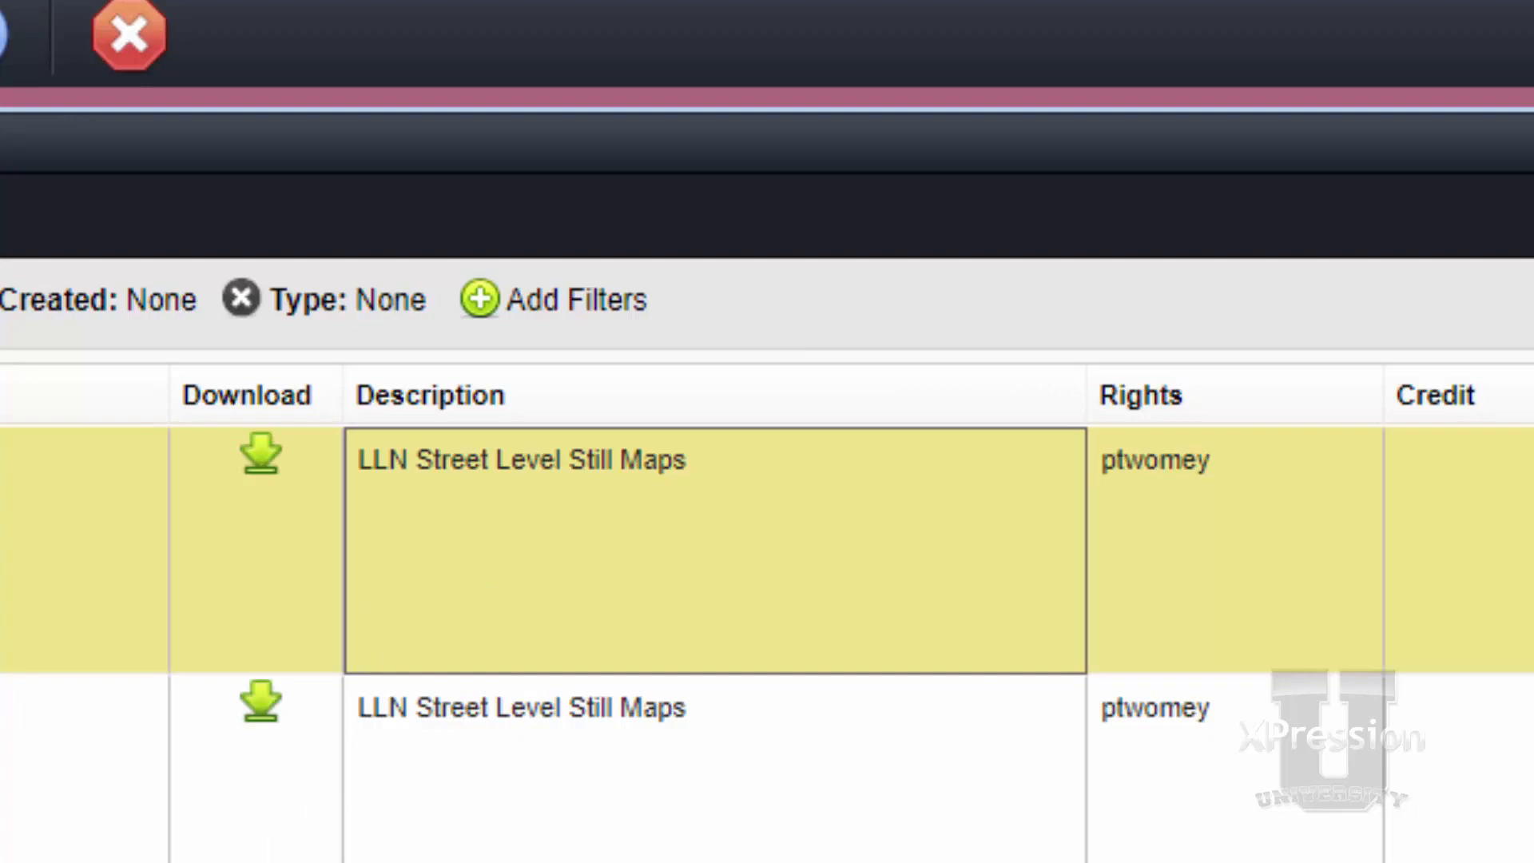
scroll(767, 623, right, 6)
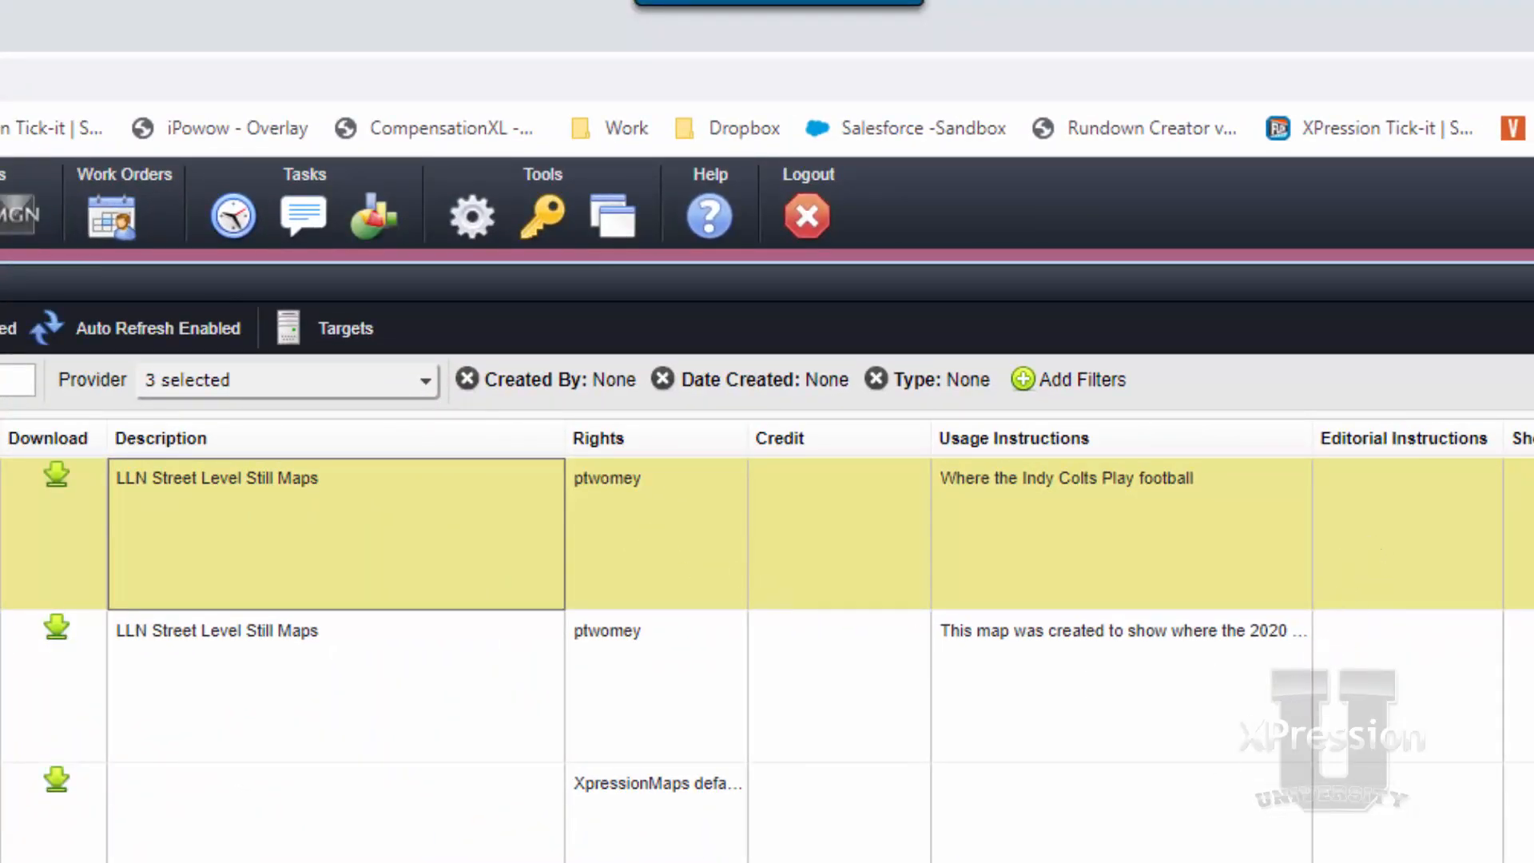
scroll(767, 647, right, 10)
scroll(767, 647, right, 10)
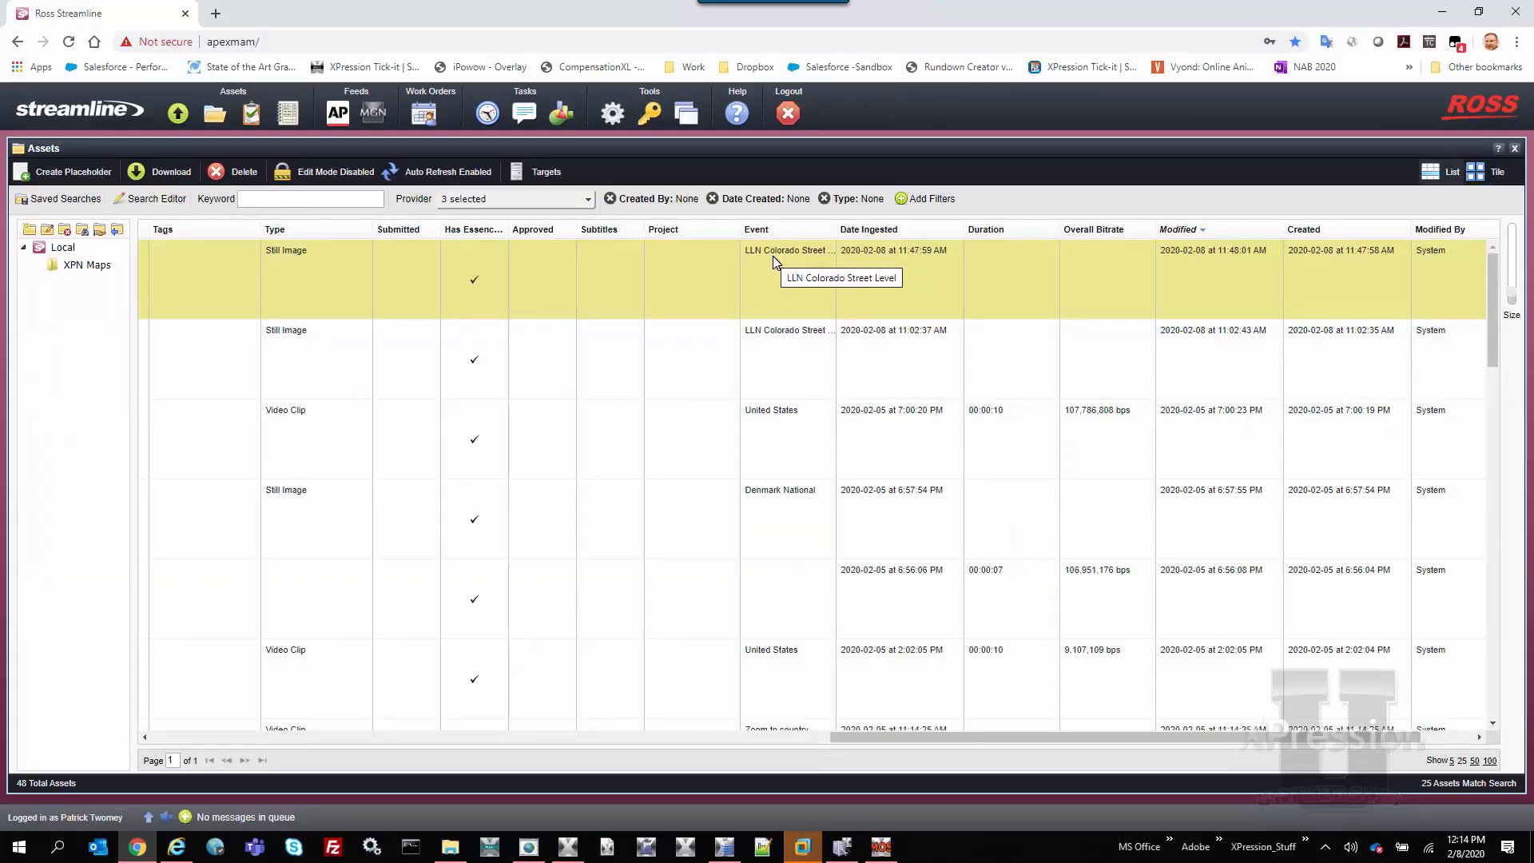
Search the assets for the keyword COLT and return to the first columns of the asset list
click(379, 197)
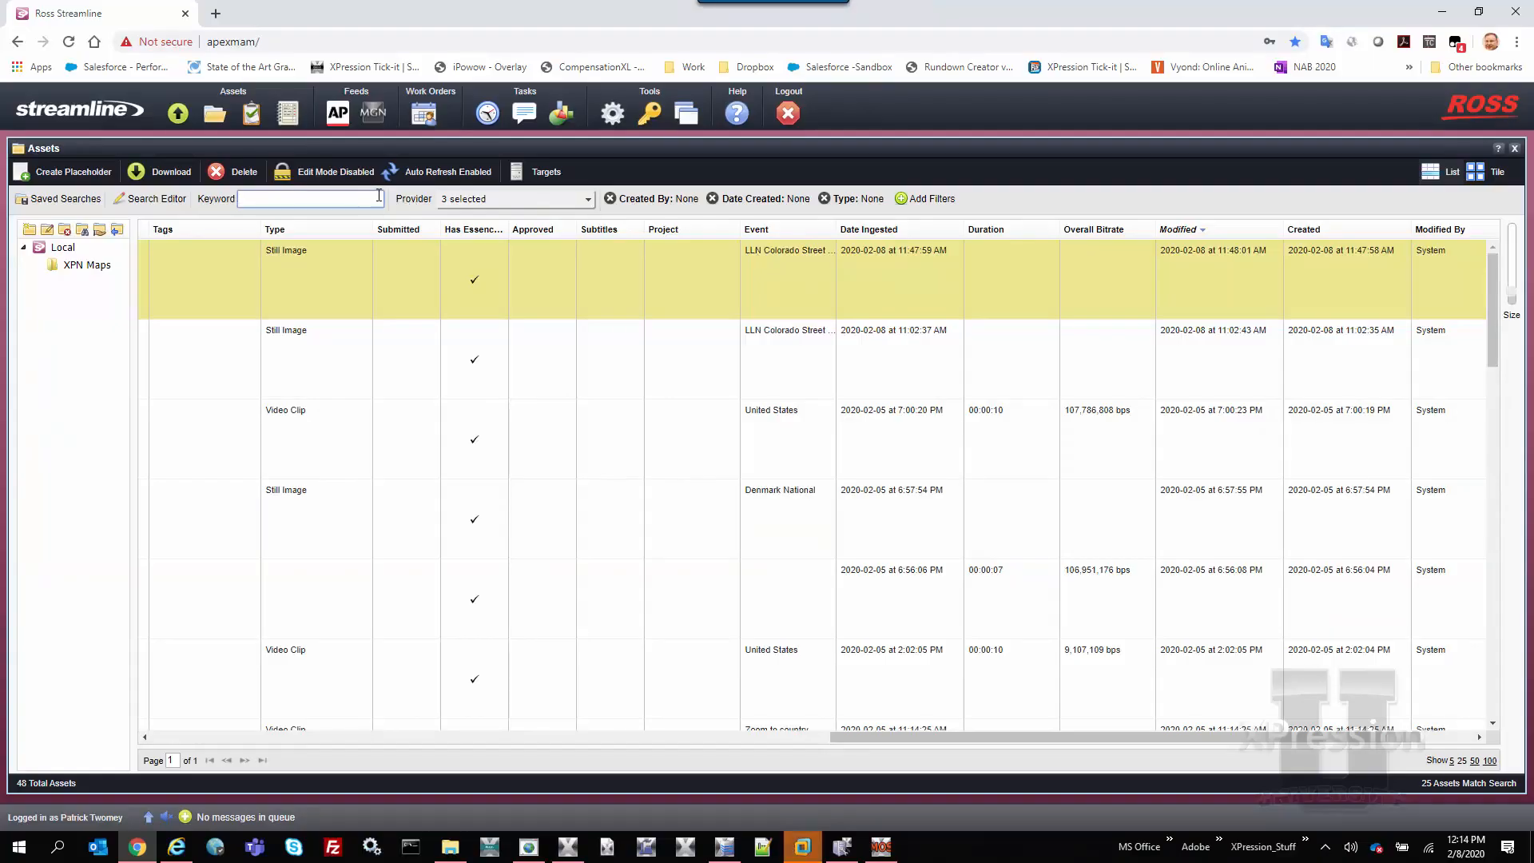
text(COLT)
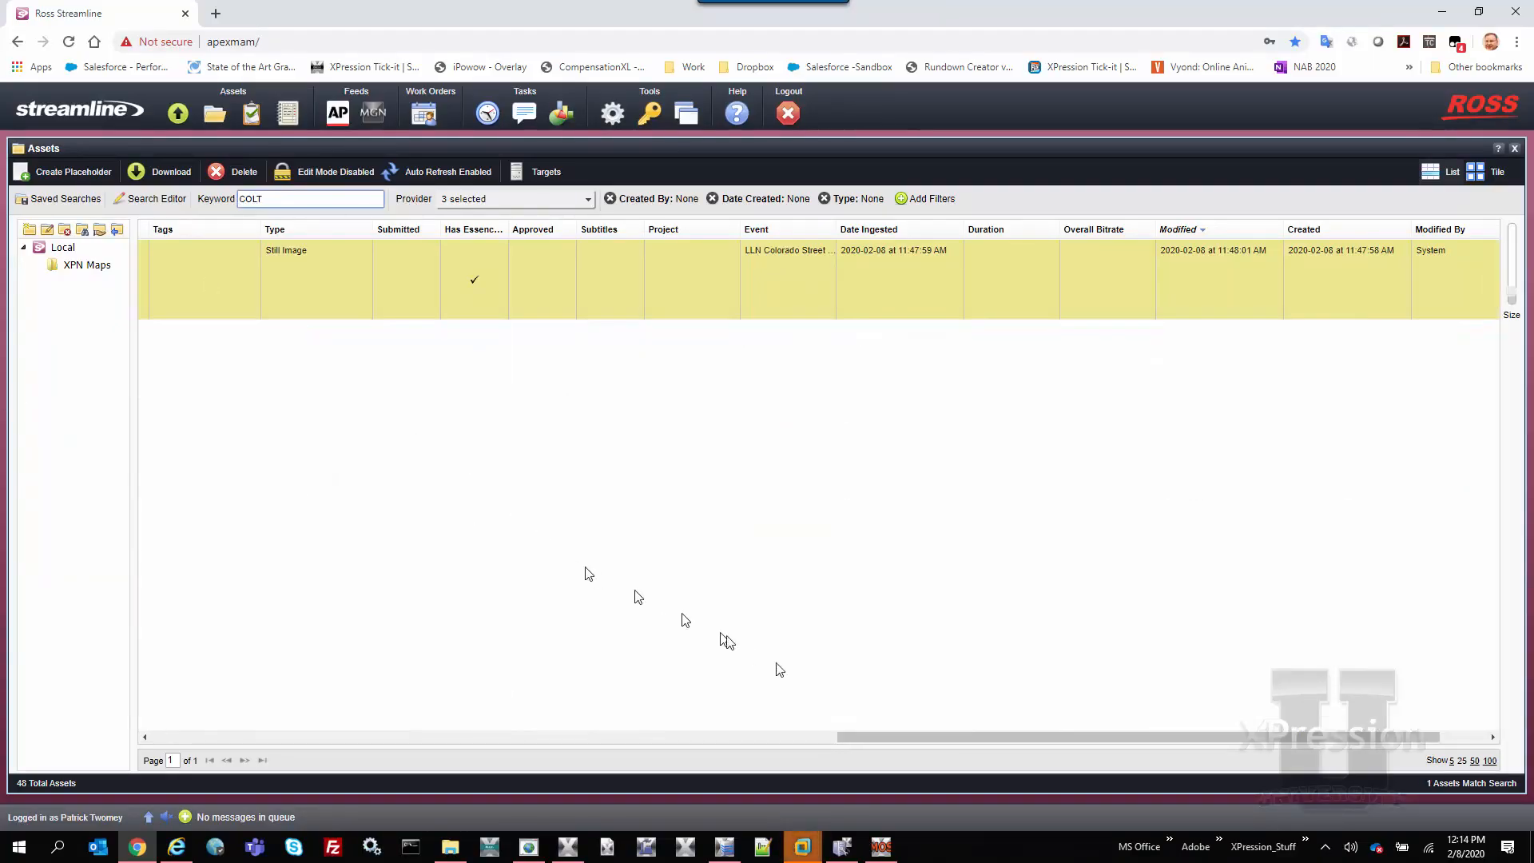
drag(861, 735, 330, 736)
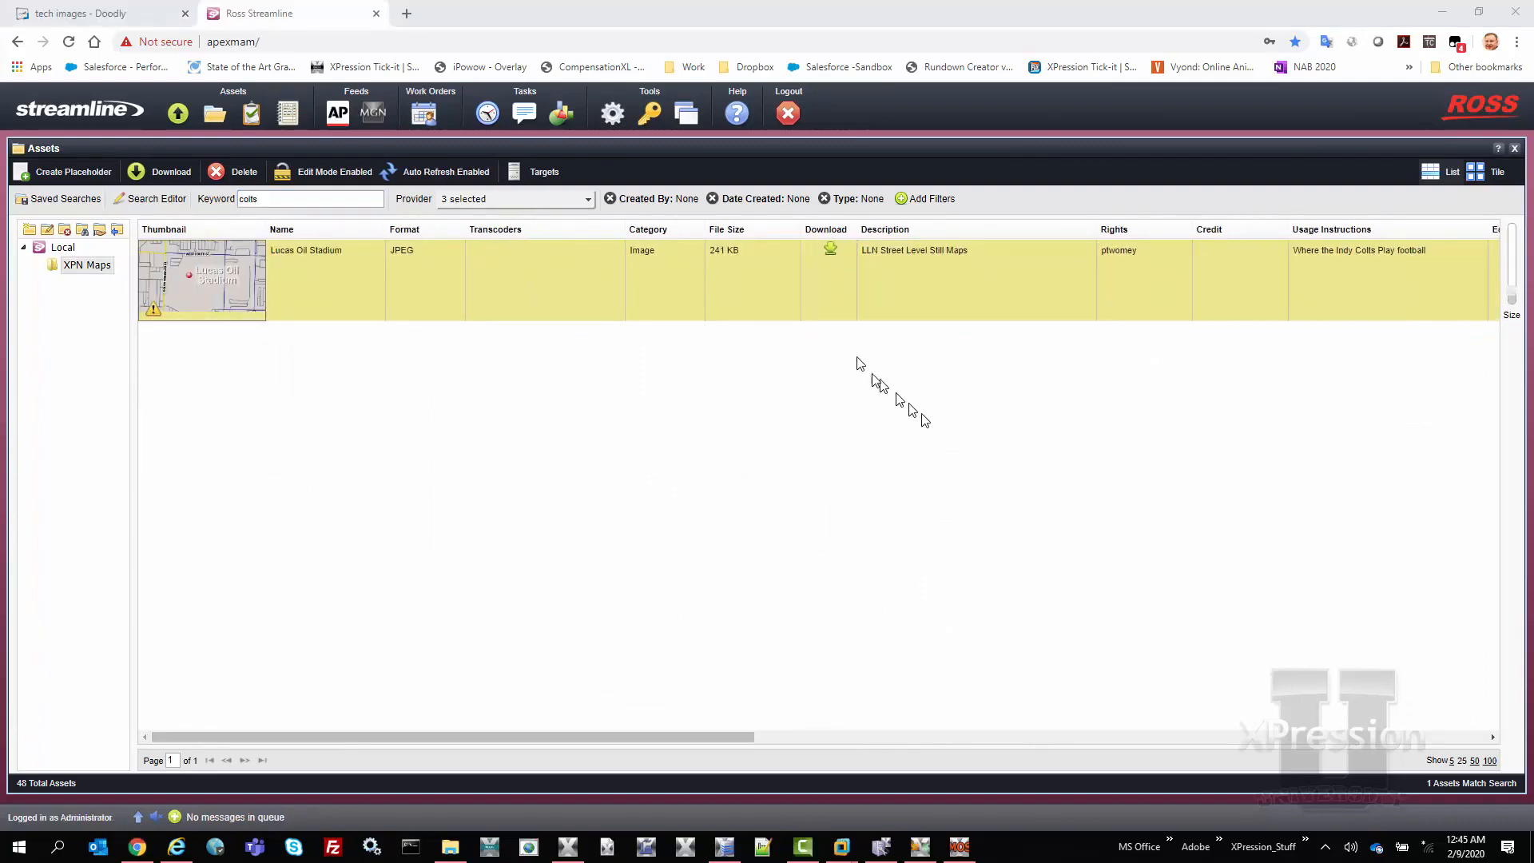
Open the Maps_Import watch folder's settings for editing in the system configuration
click(612, 110)
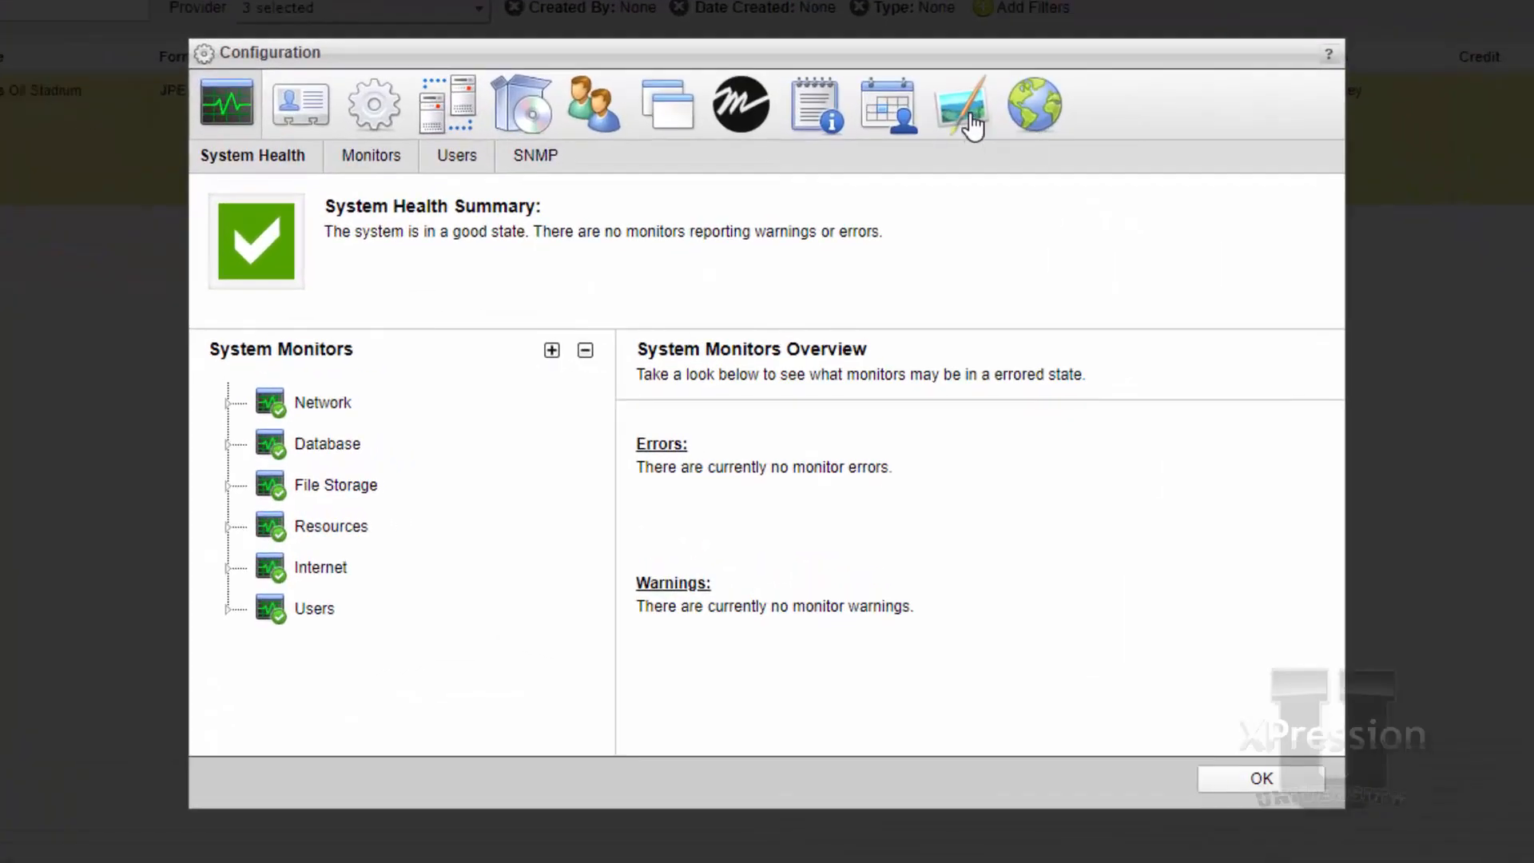
click(972, 126)
click(1025, 174)
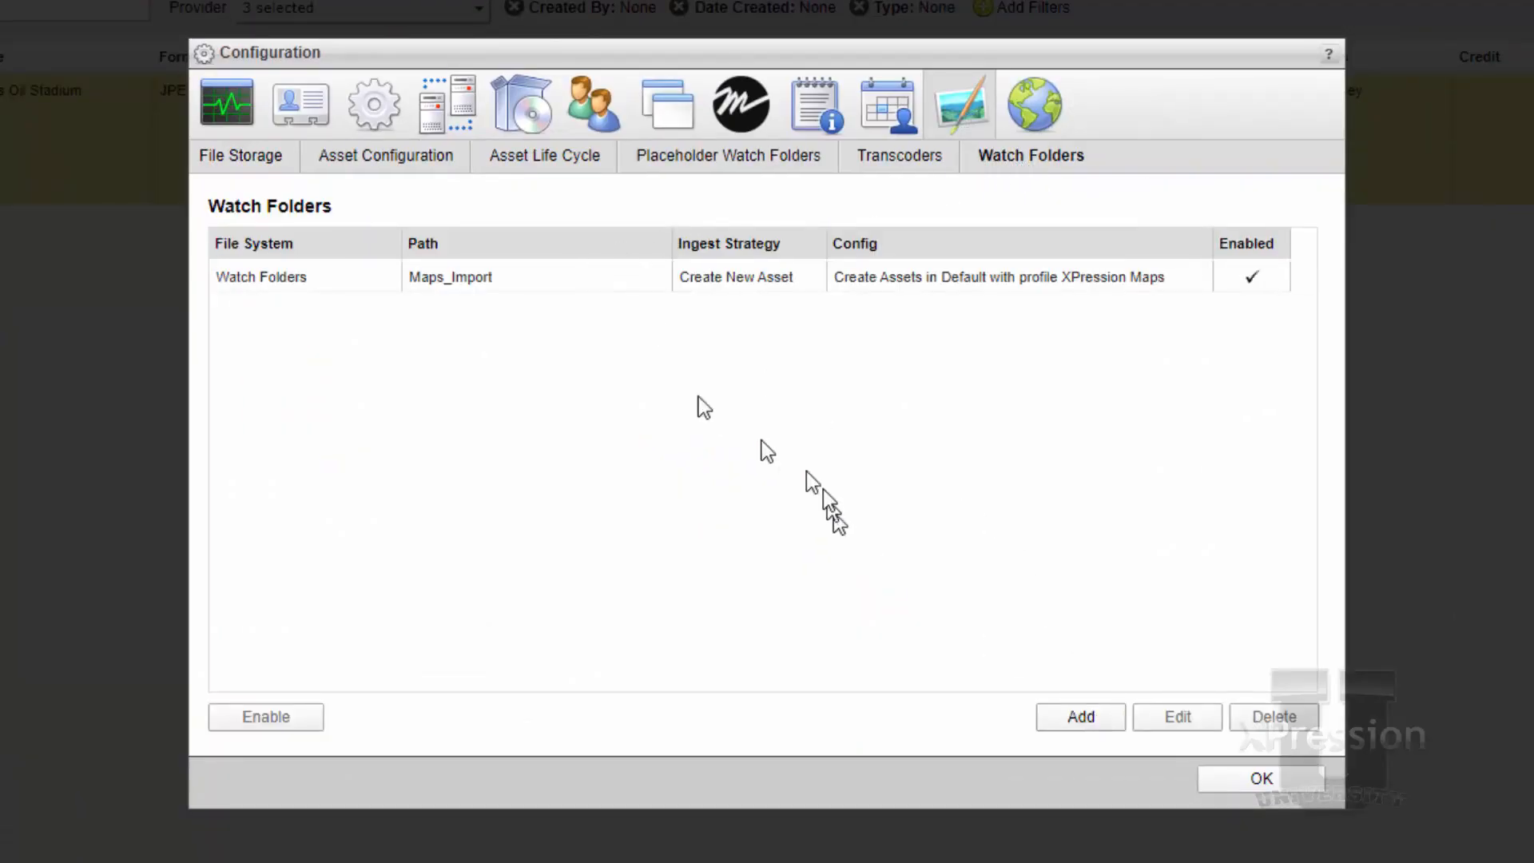
click(578, 274)
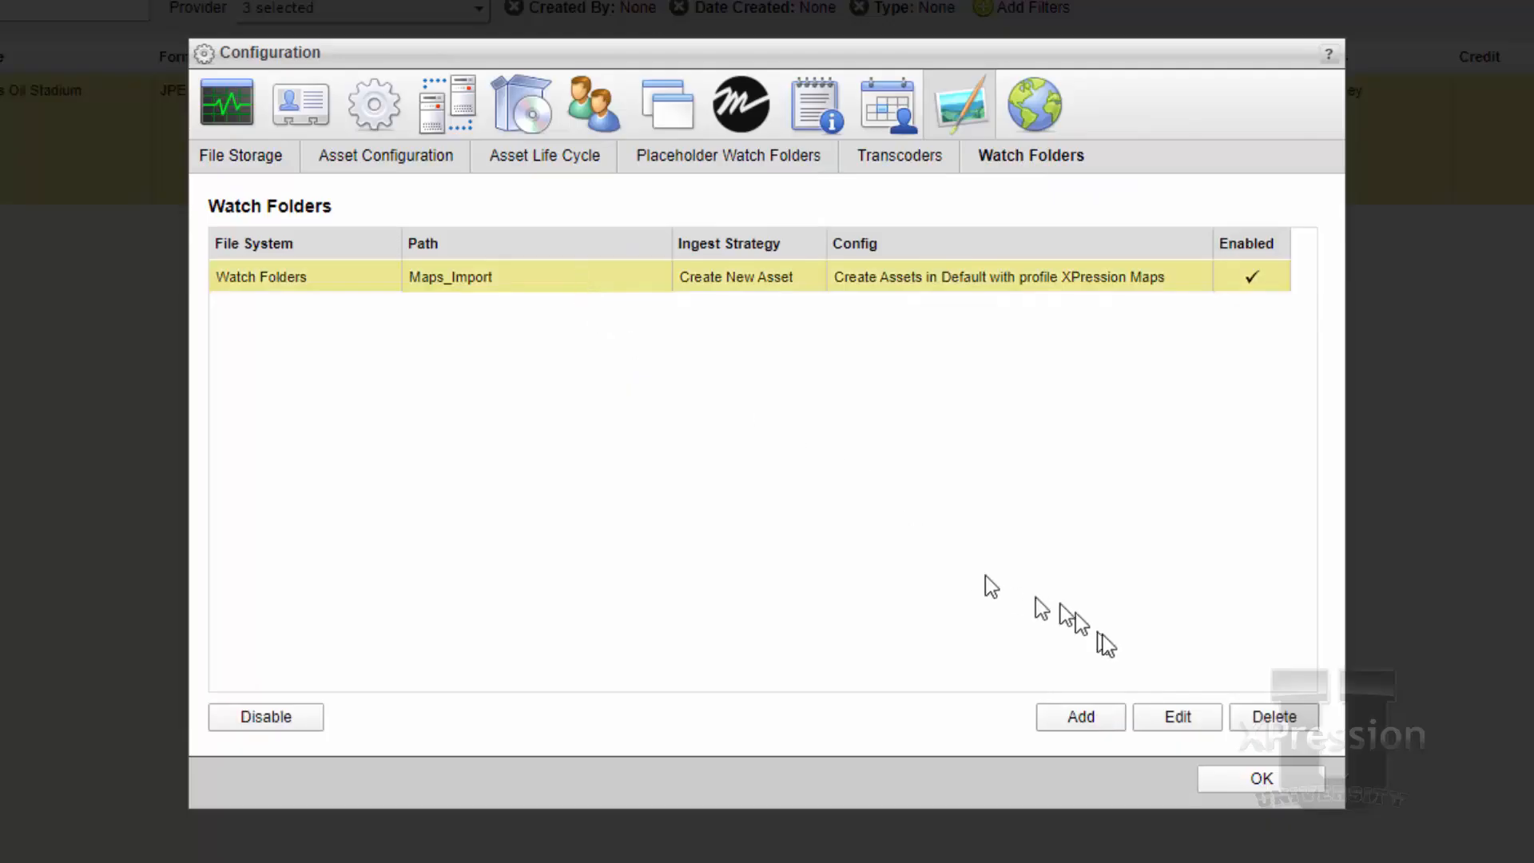
click(1150, 716)
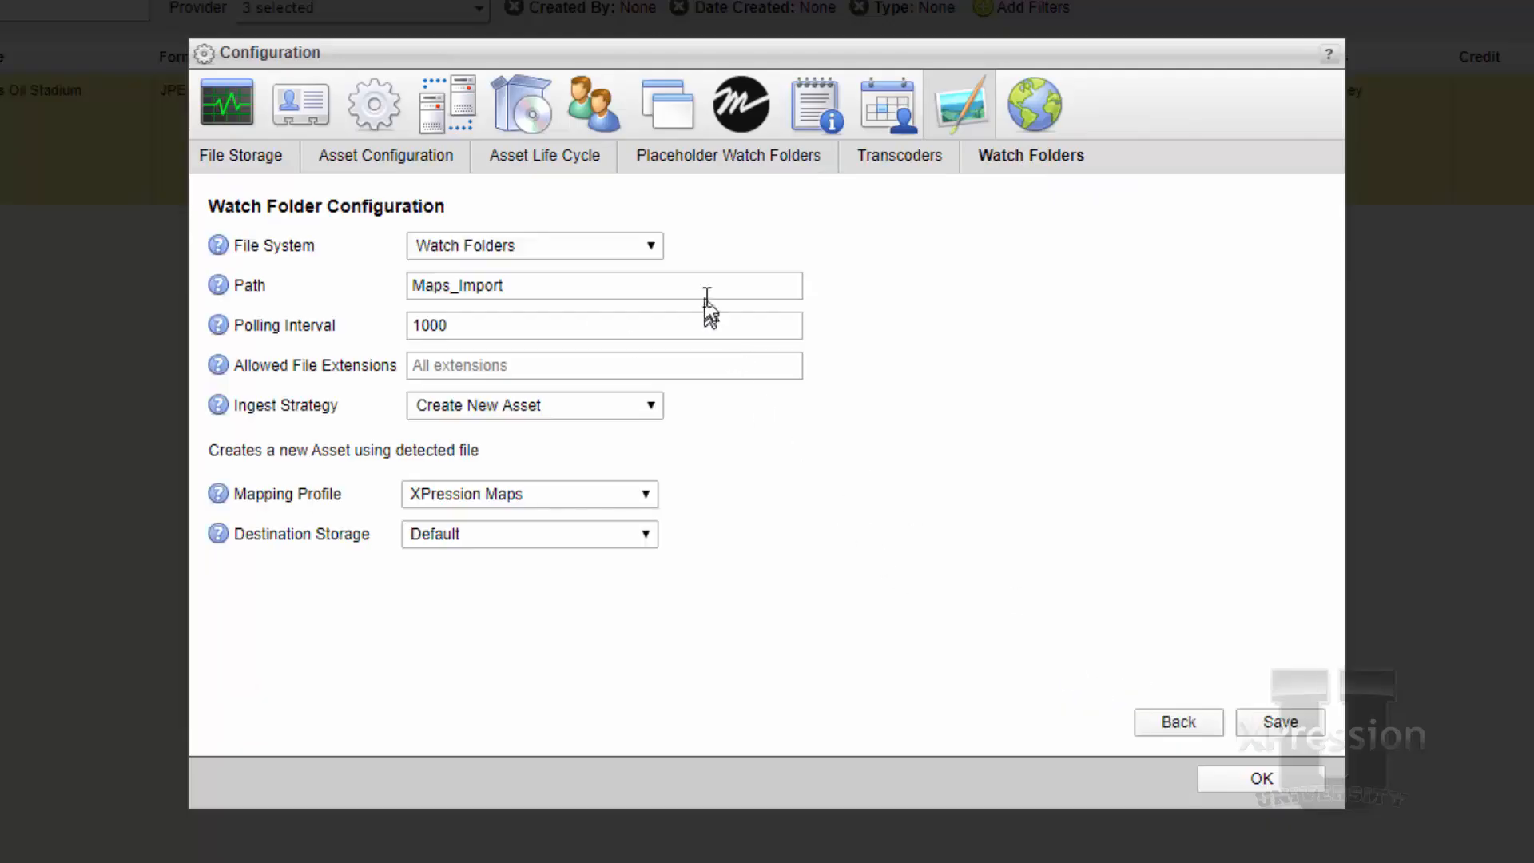
Select Watch Folders as the watch folder's file system and check its path and polling interval
click(657, 248)
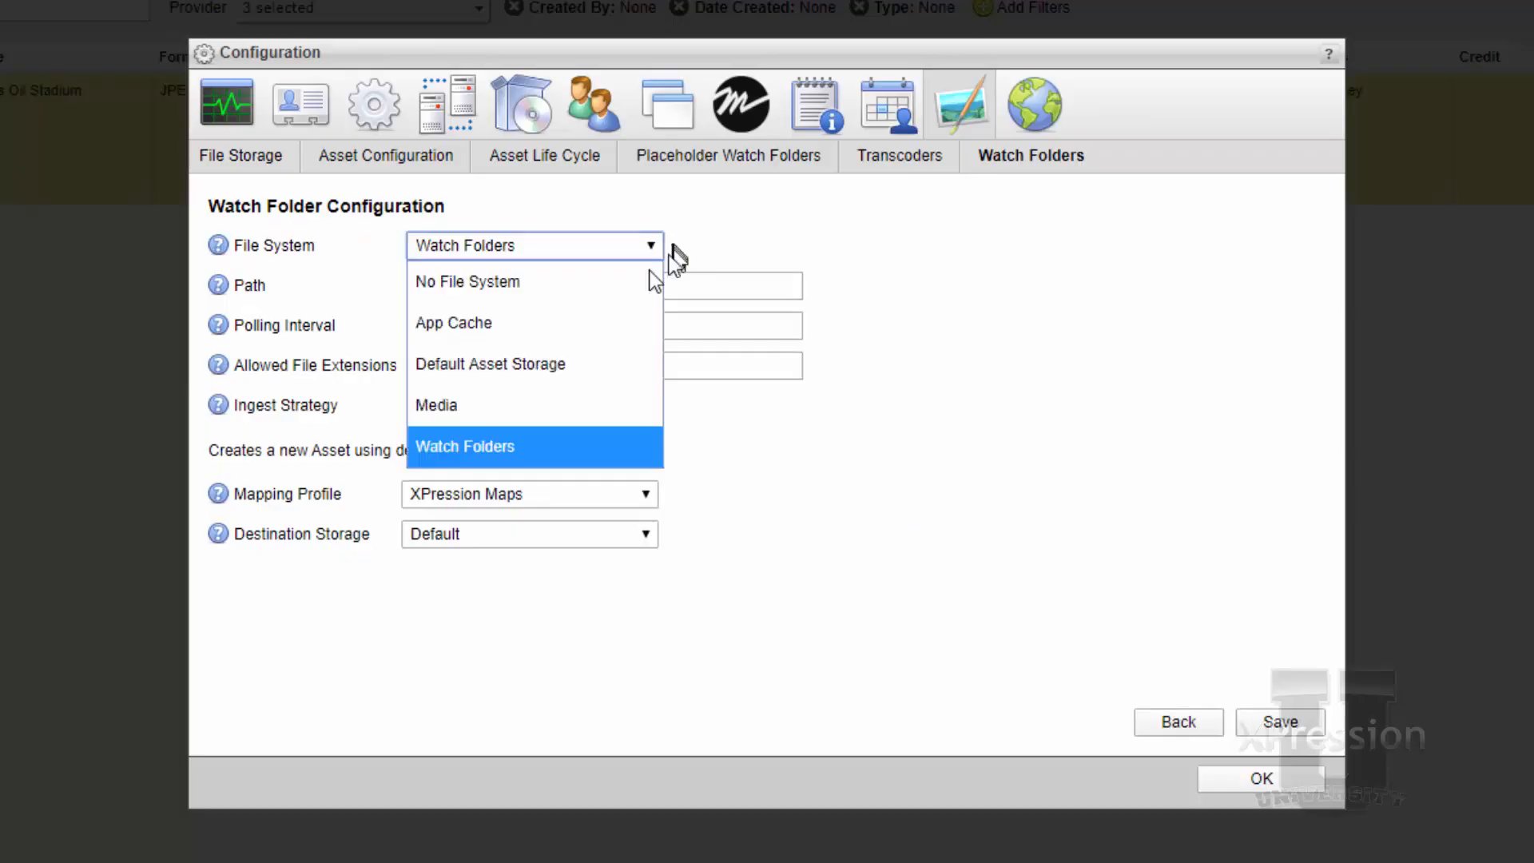
click(568, 446)
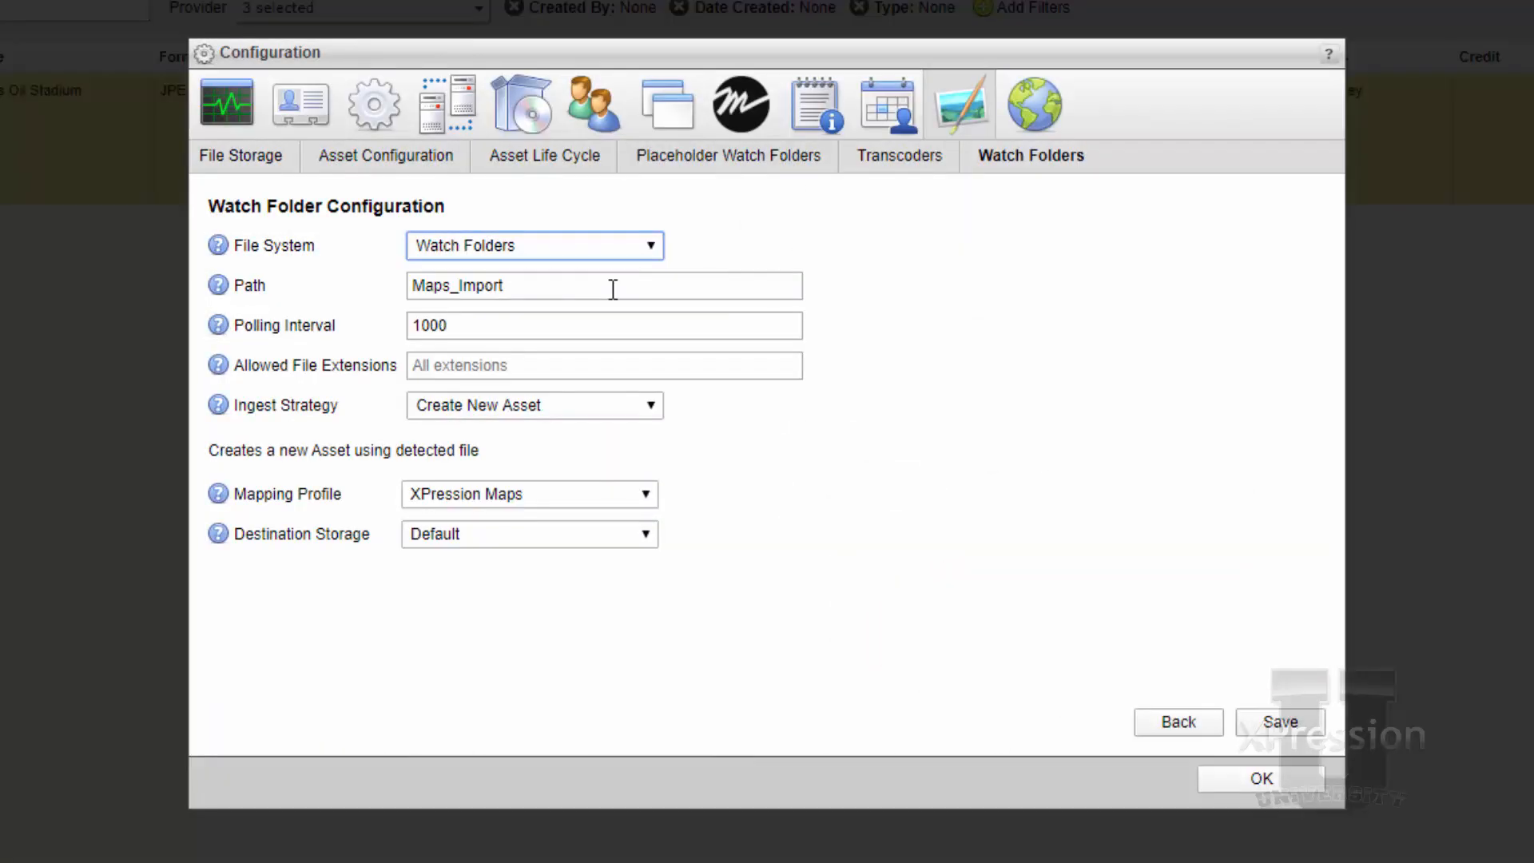
click(613, 290)
click(453, 333)
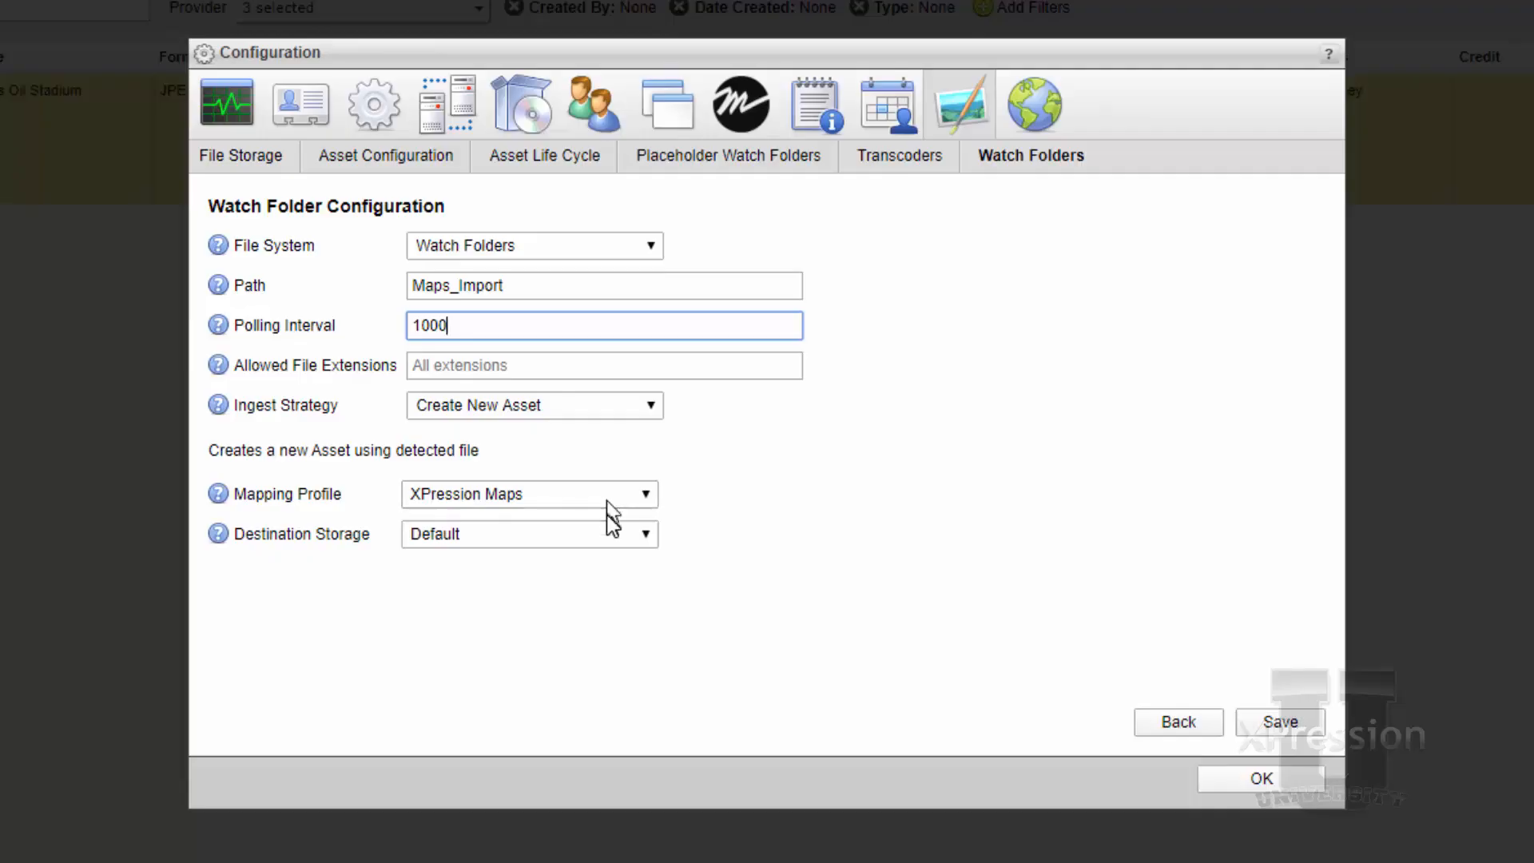
Select Default as the destination storage, save the watch folder and close the configuration
click(606, 540)
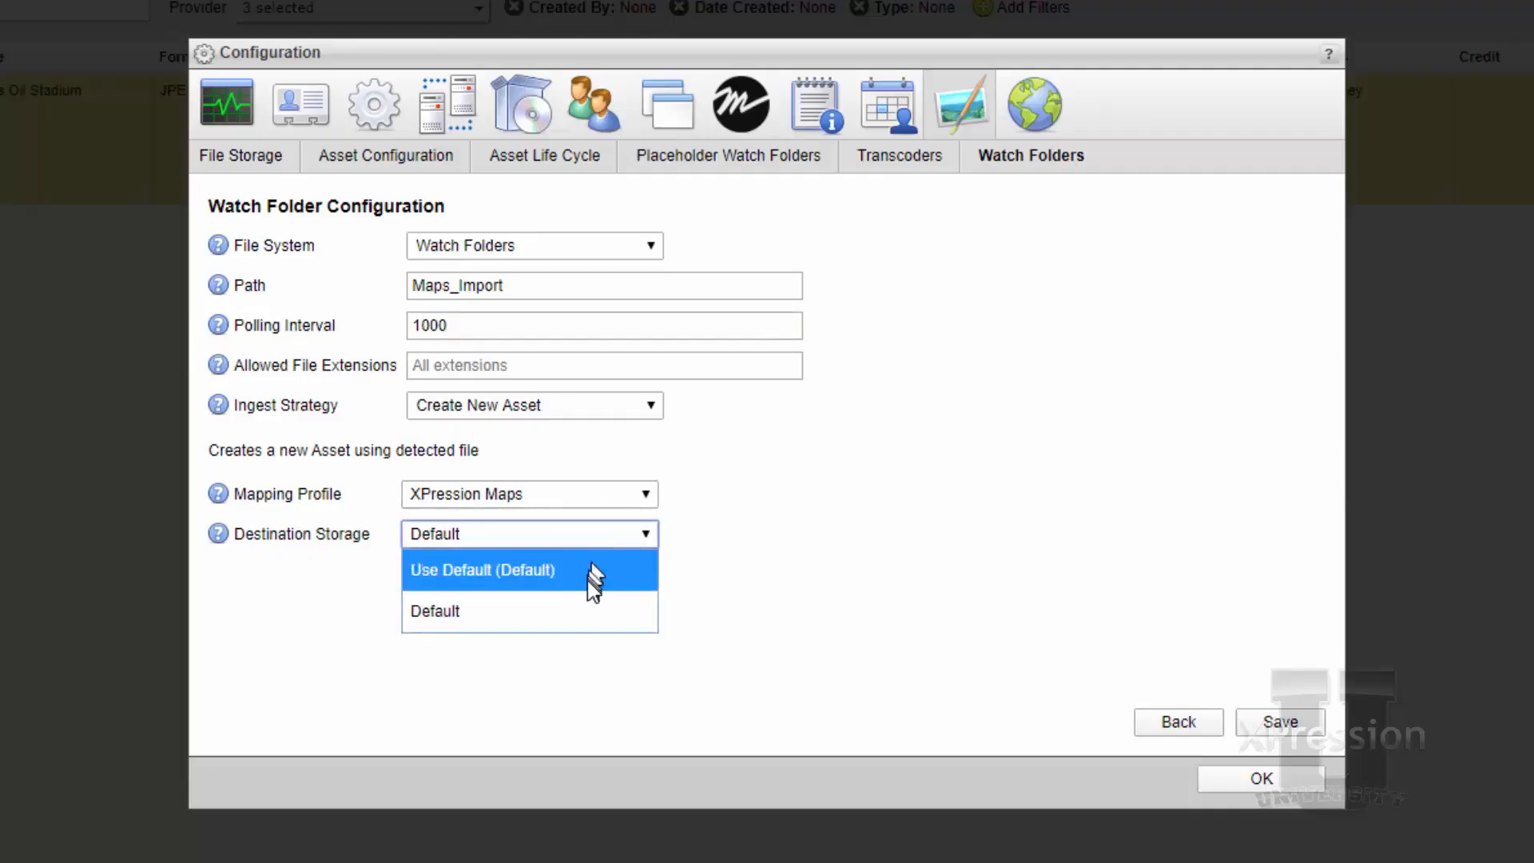
click(587, 607)
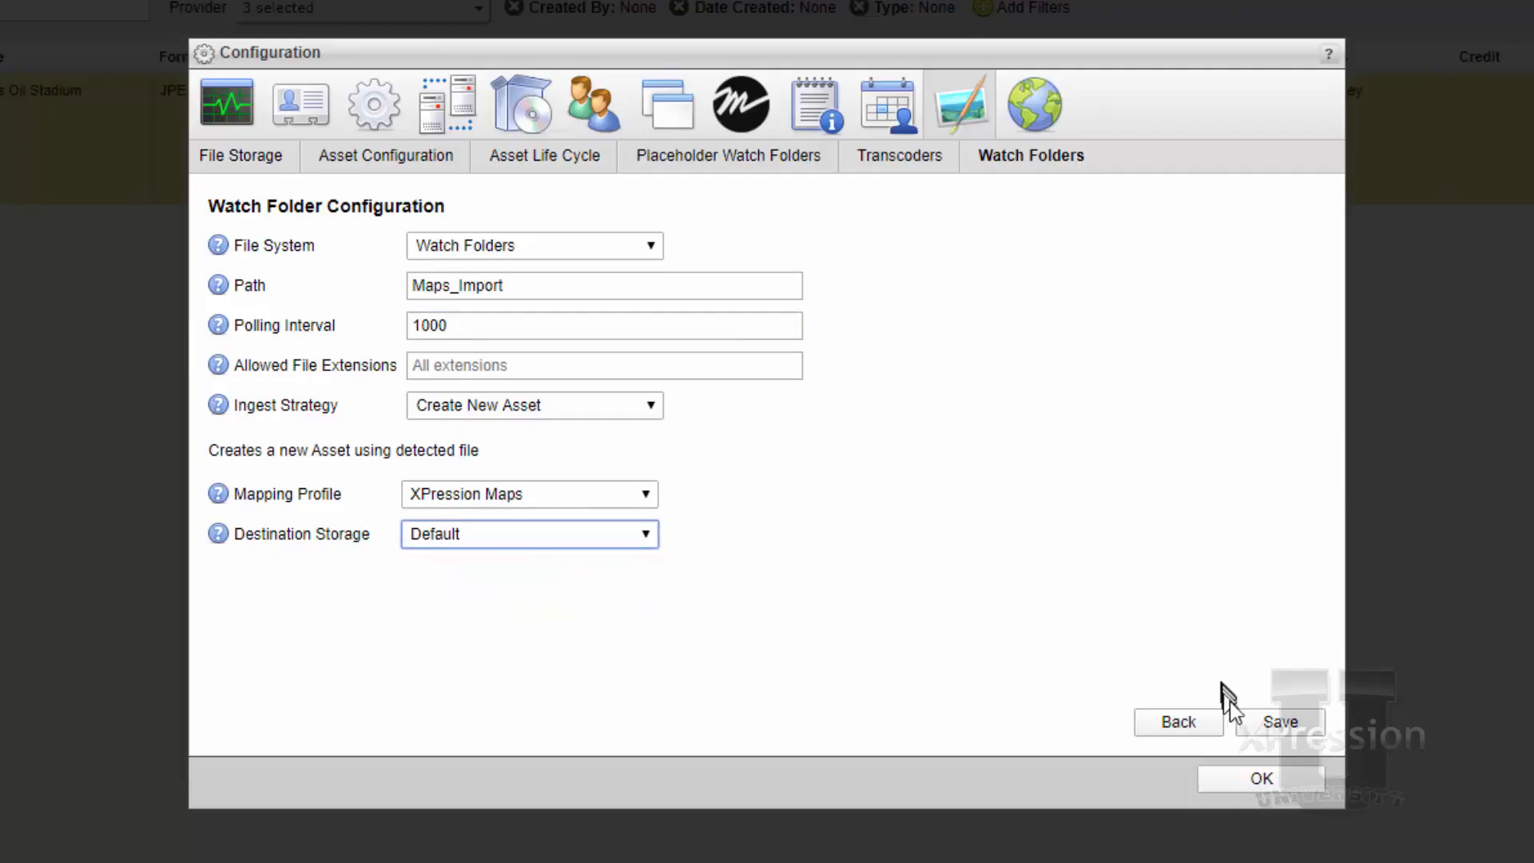
click(1272, 722)
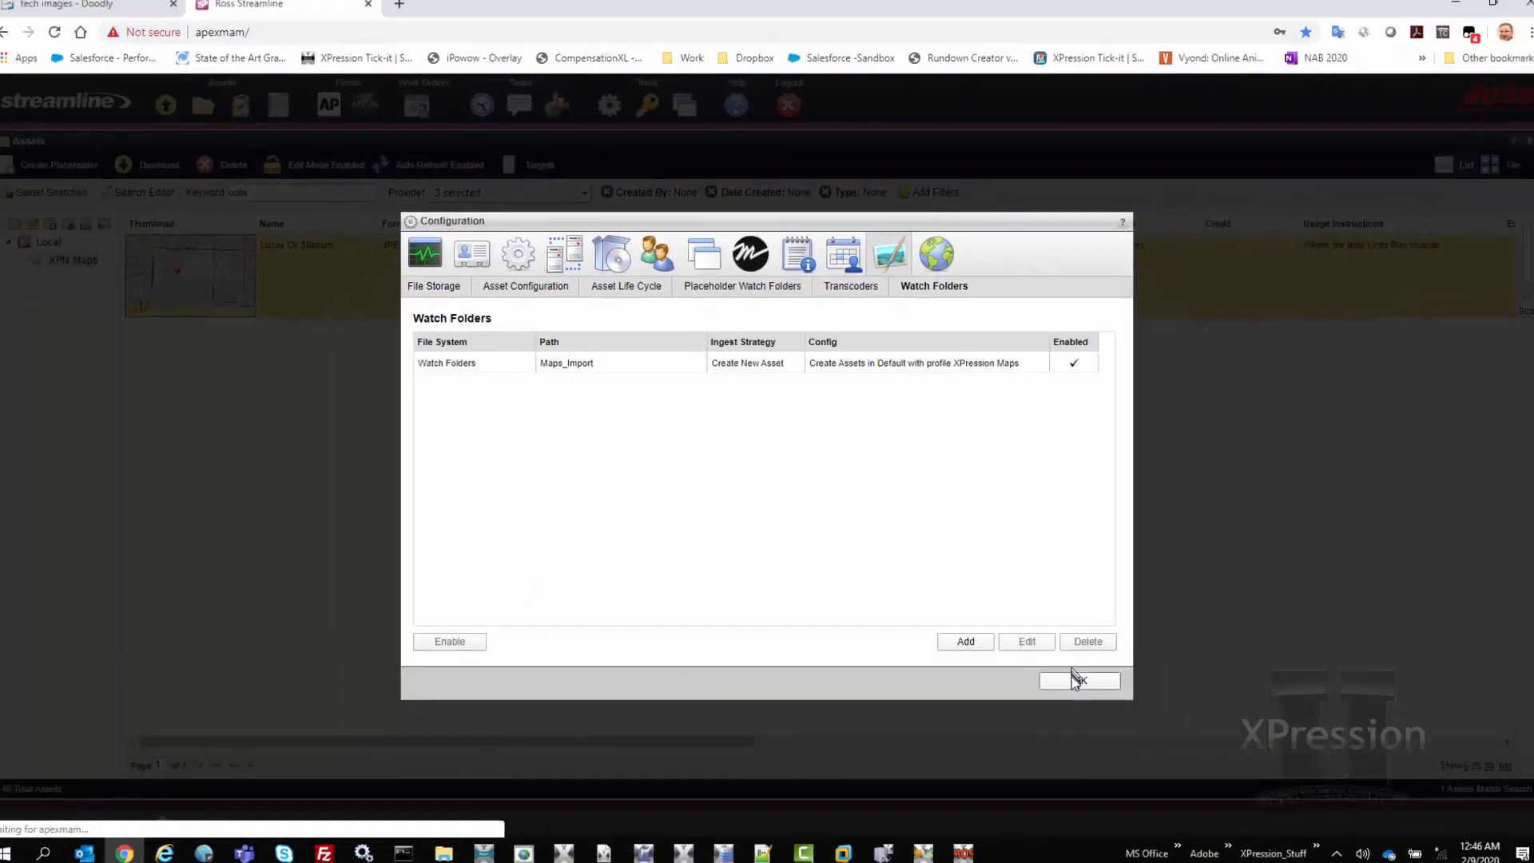
click(1071, 677)
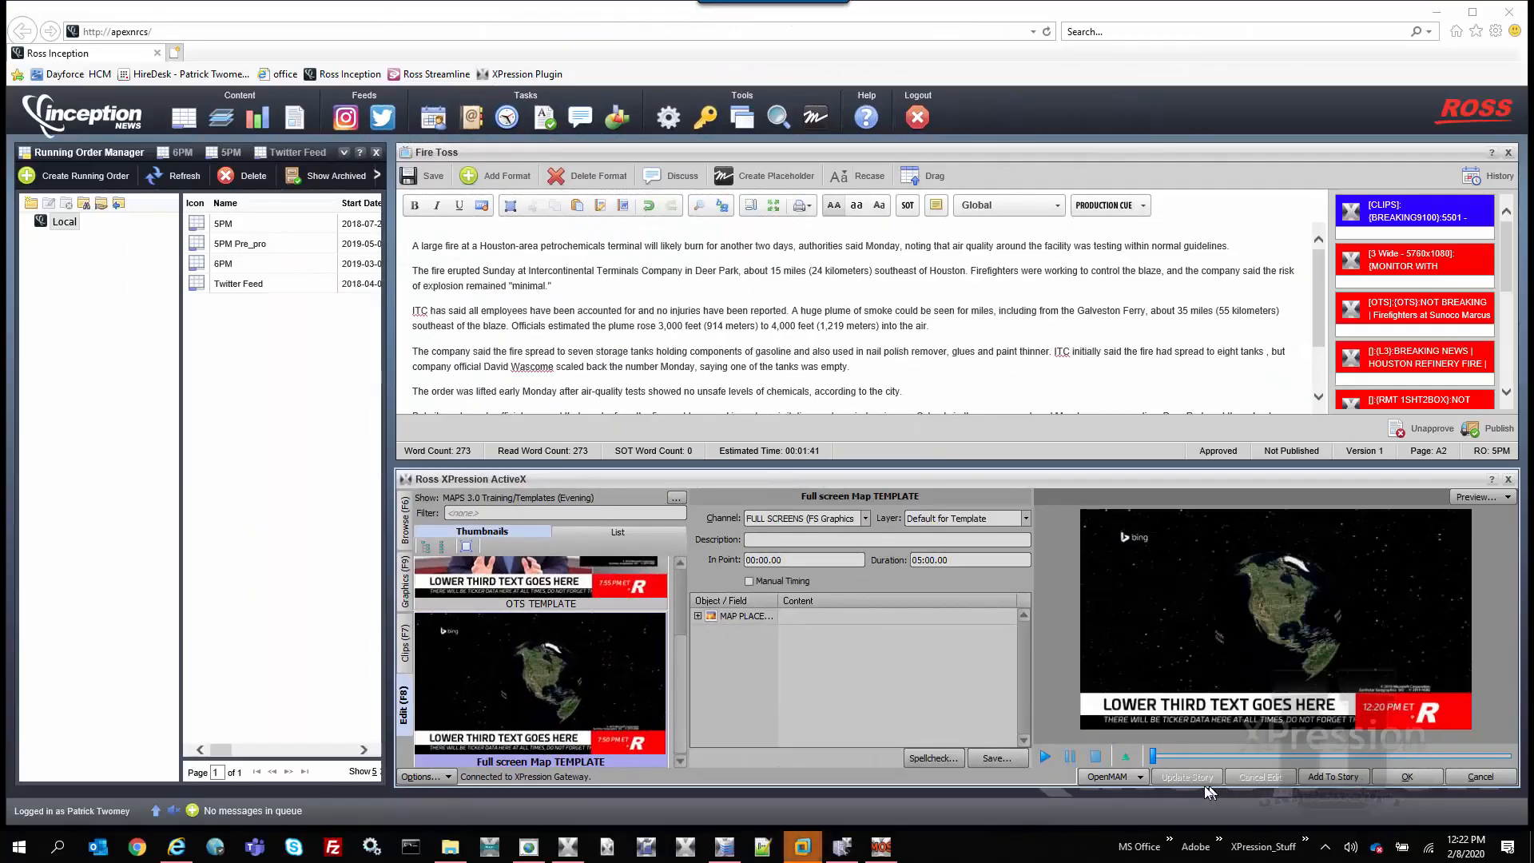
In Inception, open the asset browser for the Apex Graphics Lab Streamline Server and search for "lucas"
click(1138, 778)
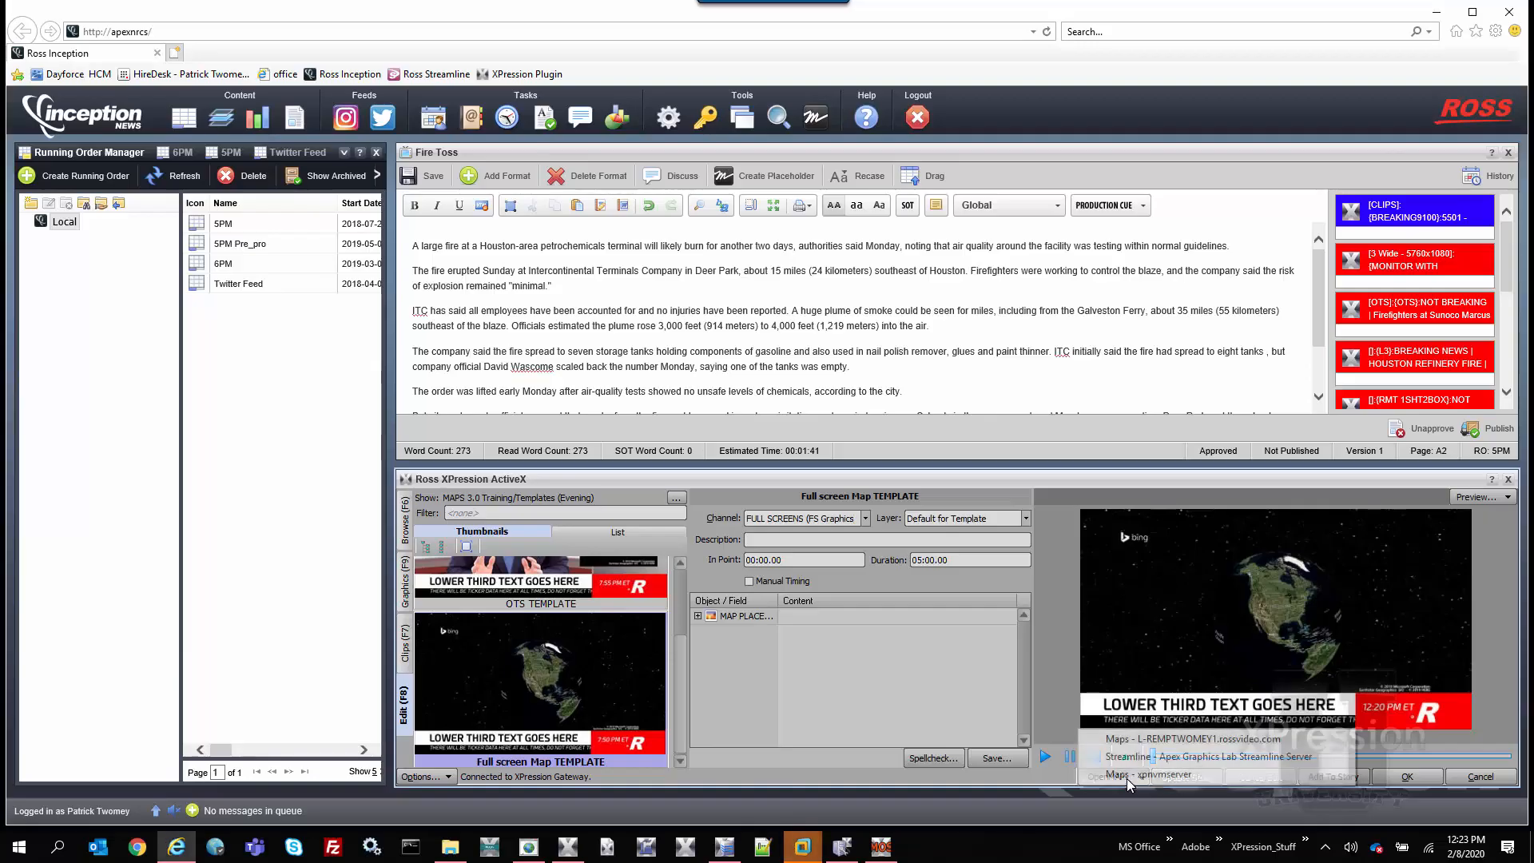
click(1183, 759)
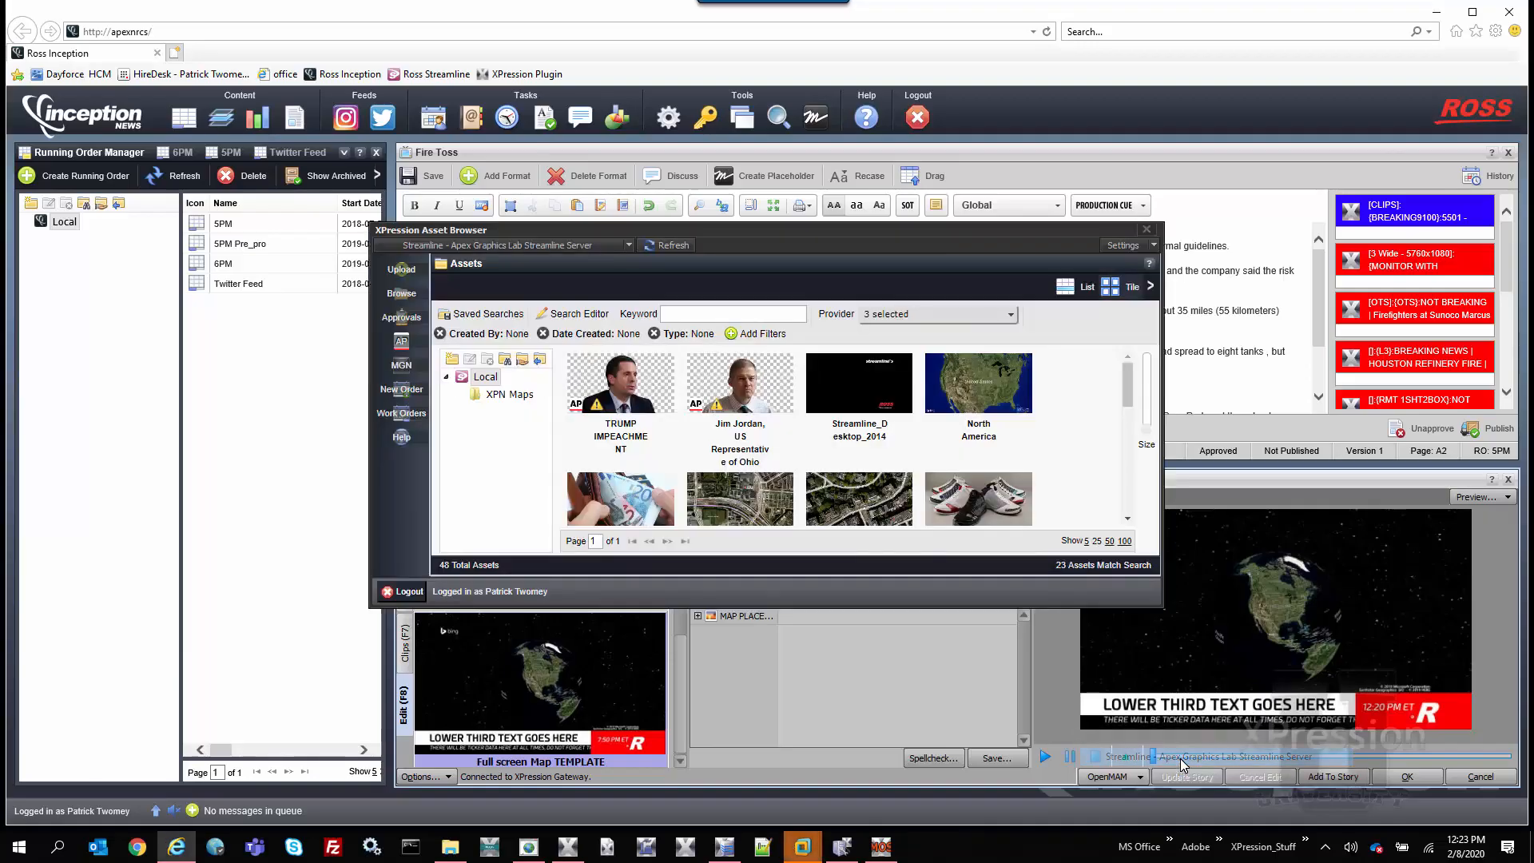
click(507, 361)
click(695, 312)
text(lucas)
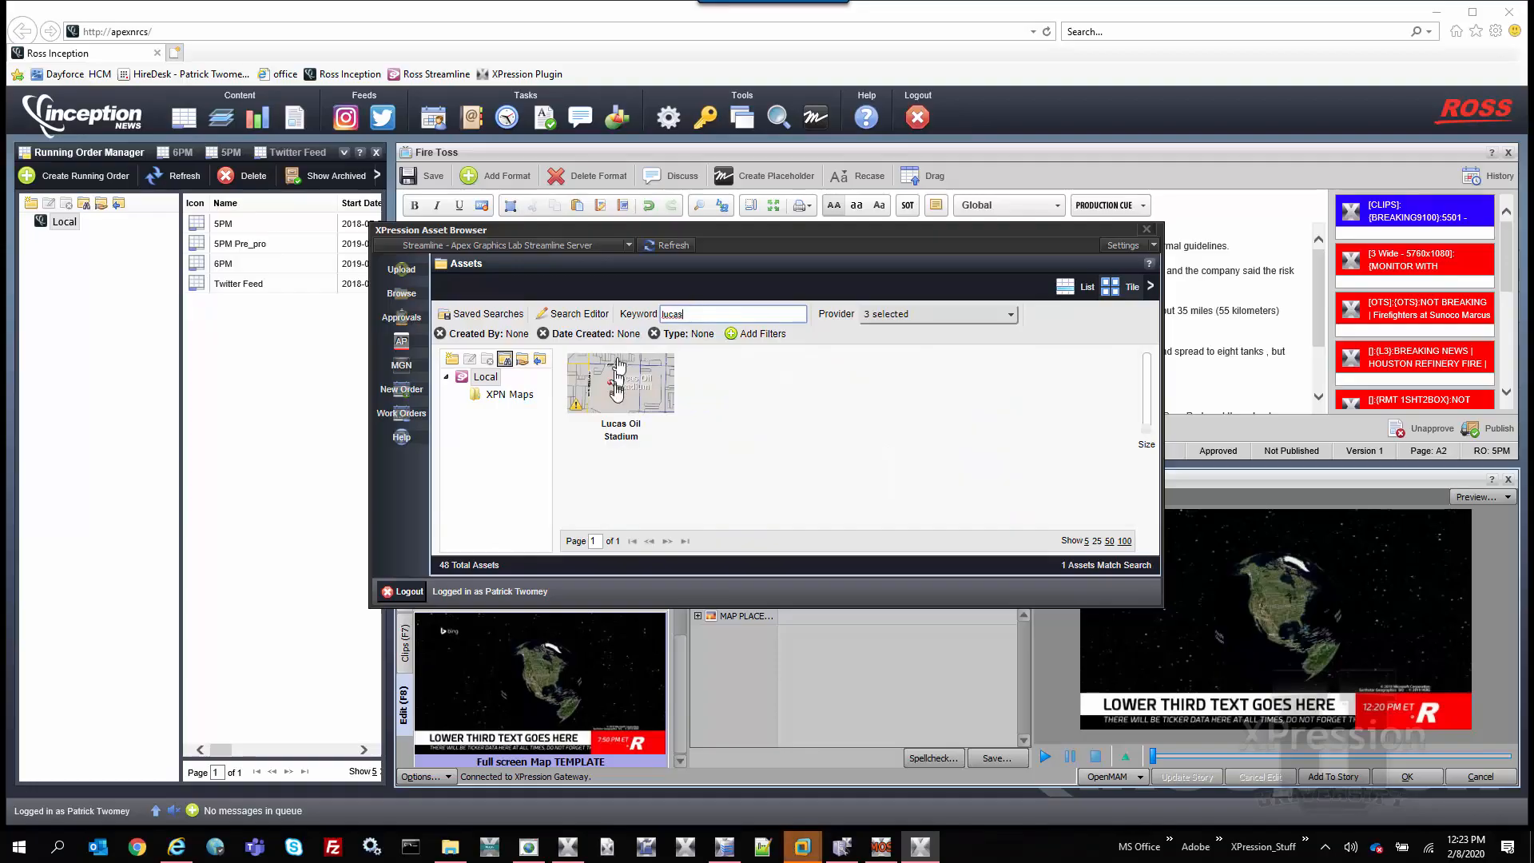
Show the search results as a list and place the Lucas Oil Stadium map into the full screen template's map placeholder
click(620, 390)
click(1066, 287)
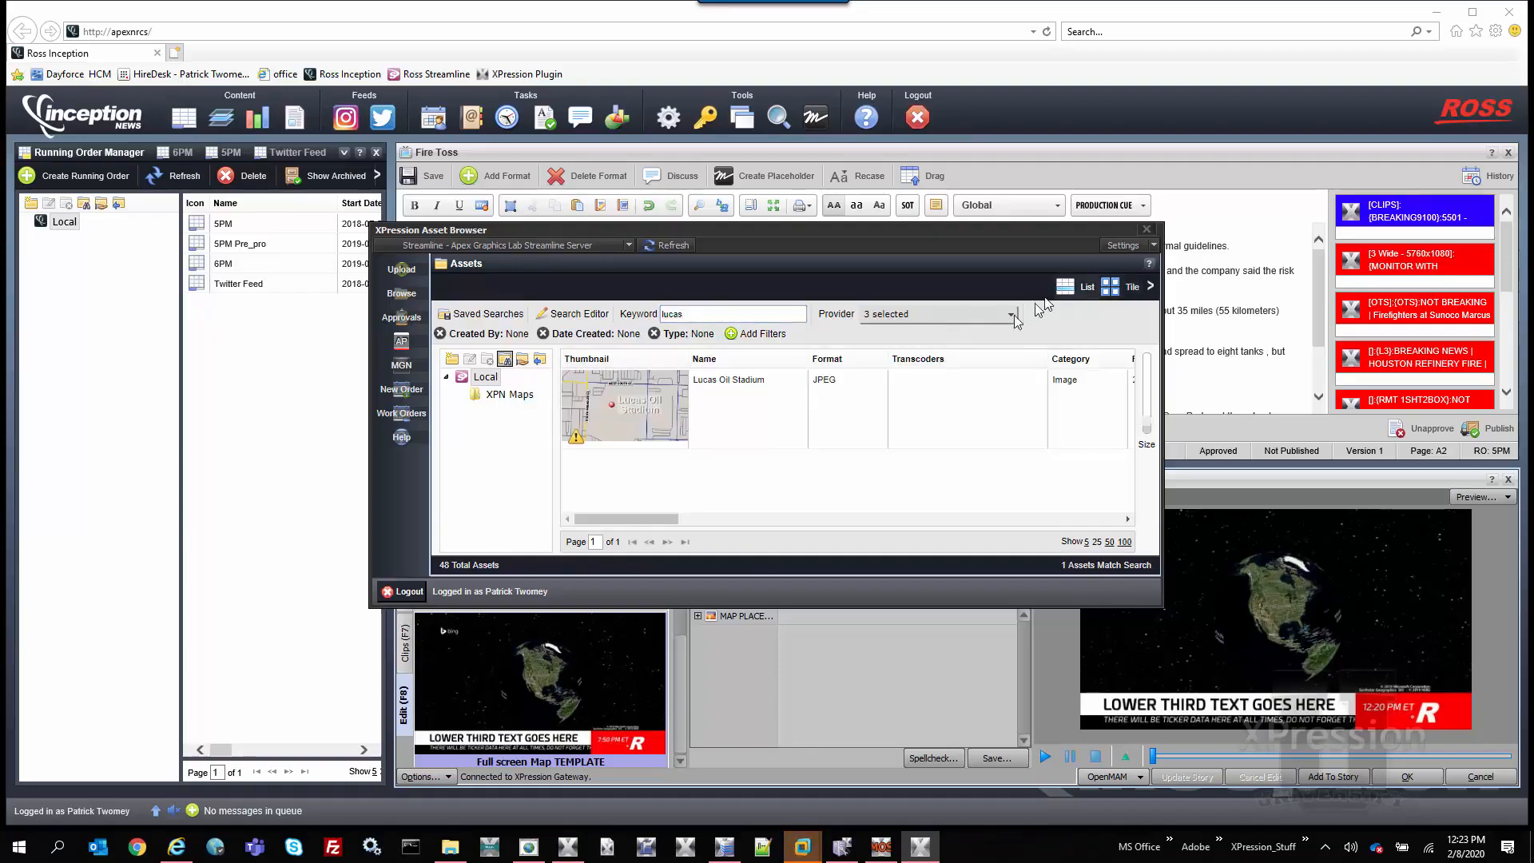
mouse_move(675, 519)
mouse_down()
mouse_move(995, 519)
mouse_move(677, 519)
mouse_up()
drag(631, 407, 827, 615)
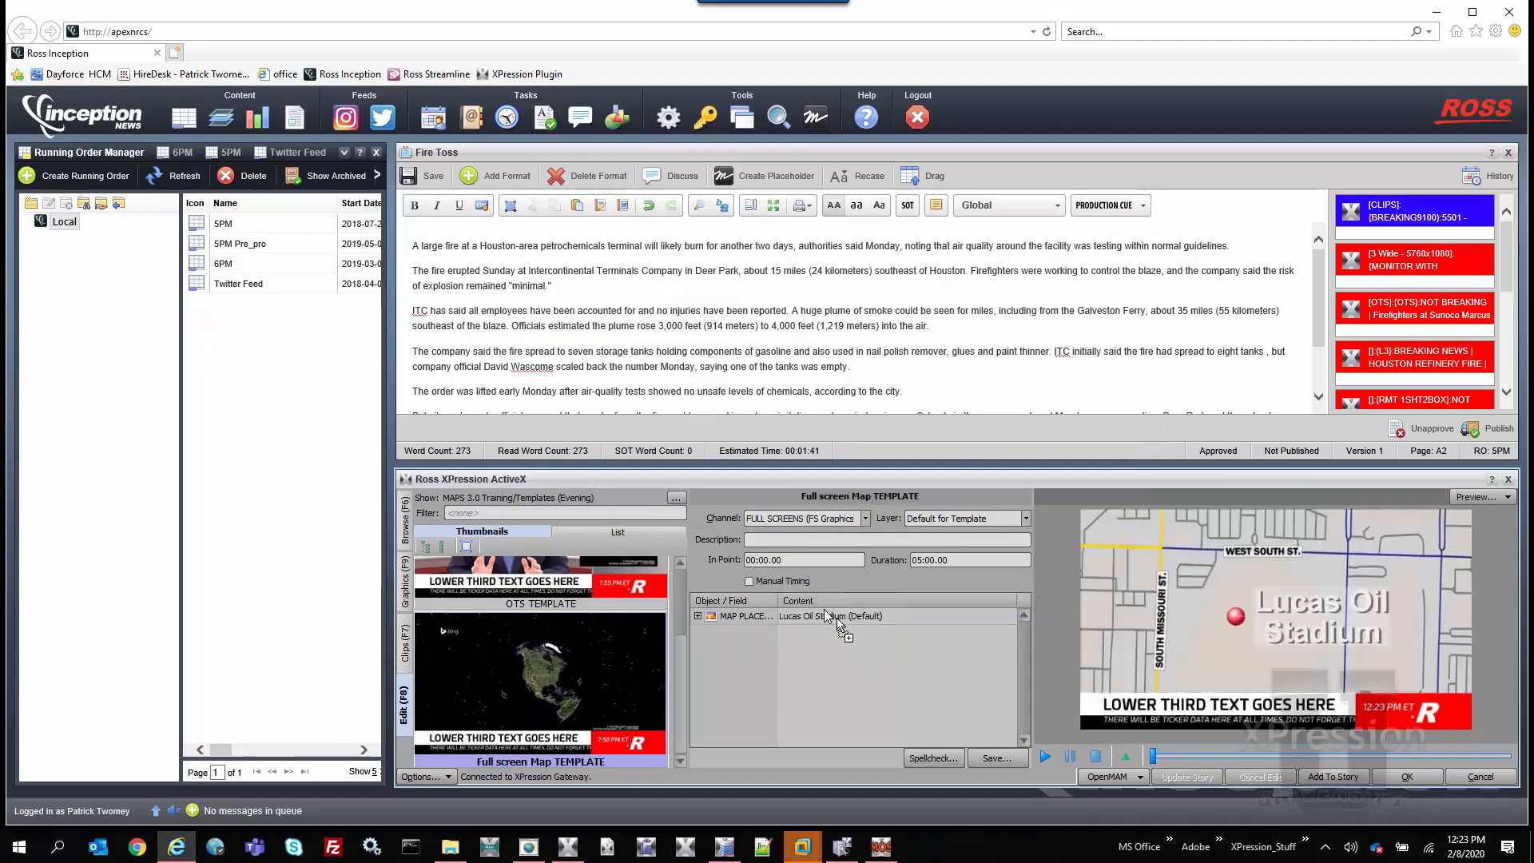